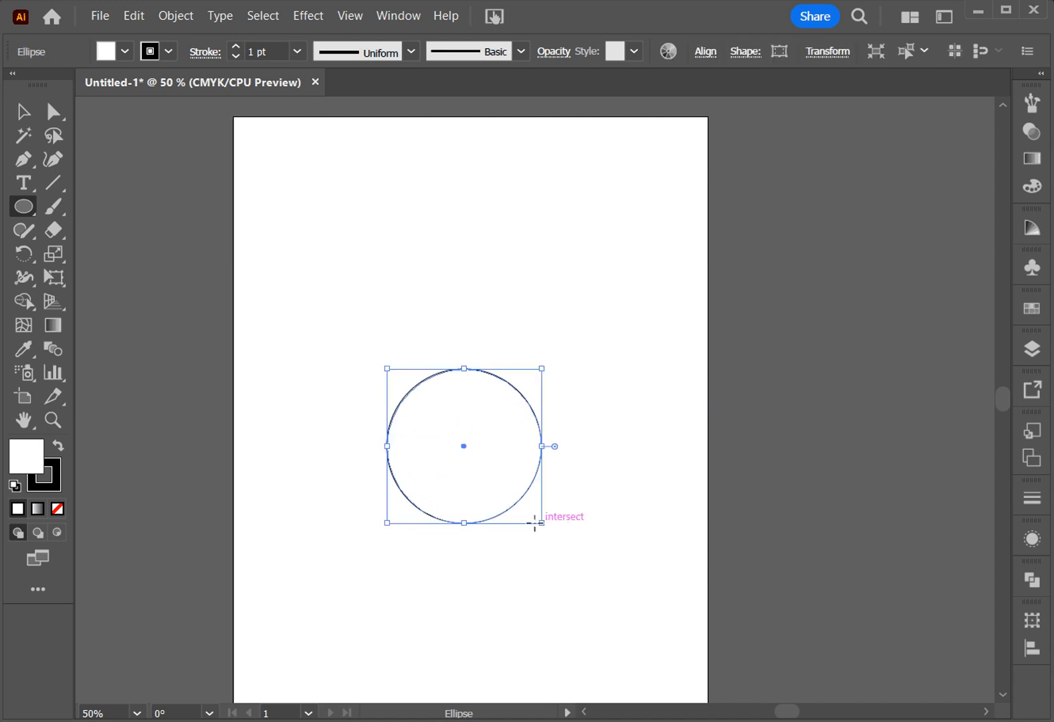
Scale the circle down proportionally around its centre to roughly three quarters of its size.
{"action": "left_click", "coordinate": [23, 111]}
{"action": "left_click", "coordinate": [563, 362]}
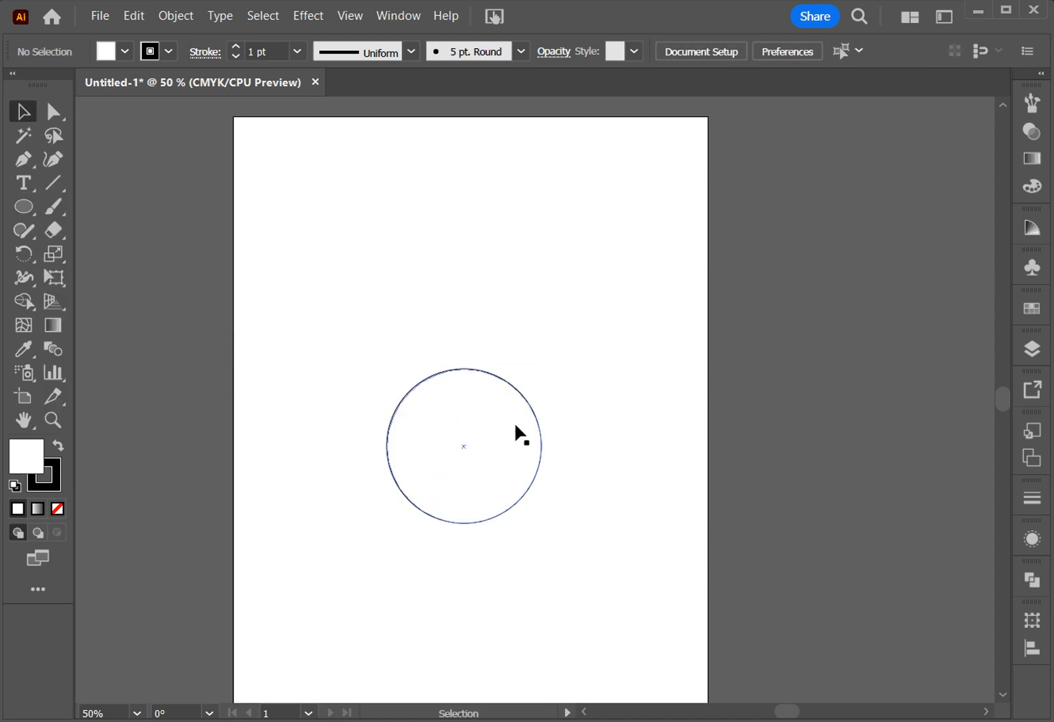
{"action": "left_click", "coordinate": [518, 433]}
{"action": "left_click_drag", "start_coordinate": [543, 369], "coordinate": [524, 386]}
{"action": "left_click", "coordinate": [616, 572]}
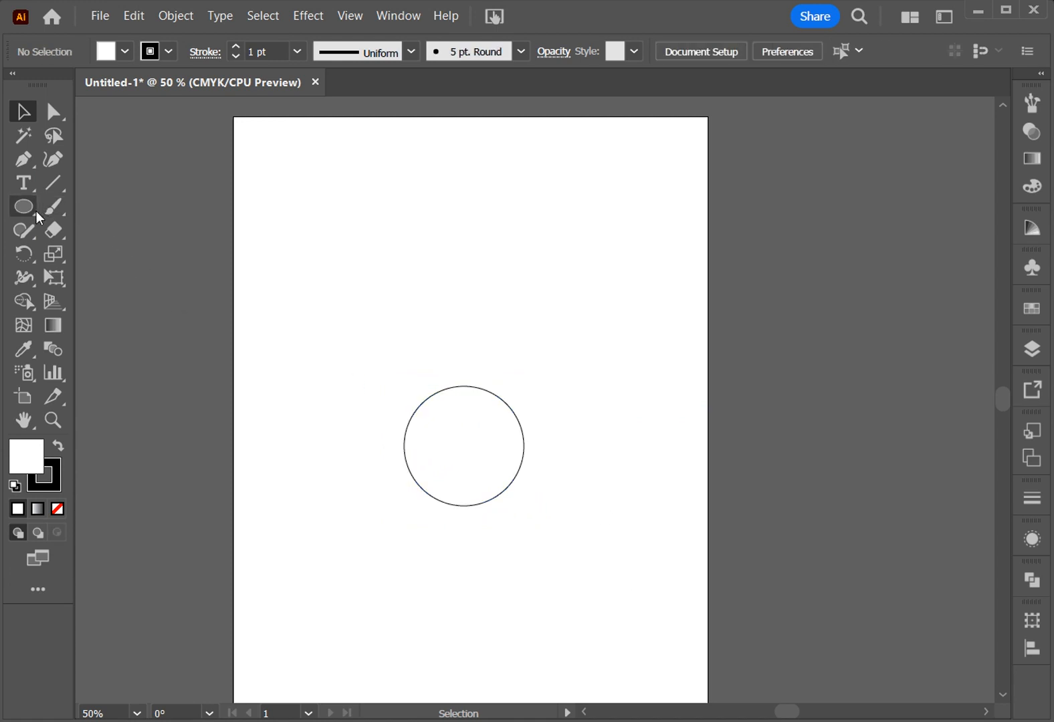
Draw a rectangle wider than the circle and centre it over the circle's lower half.
{"action": "left_click_drag", "start_coordinate": [37, 212], "coordinate": [97, 208]}
{"action": "left_click_drag", "start_coordinate": [290, 294], "coordinate": [458, 418]}
{"action": "key", "text": "v"}
{"action": "left_click", "coordinate": [376, 224]}
{"action": "left_click_drag", "start_coordinate": [362, 370], "coordinate": [452, 524]}
Send the rectangle backward so that it lies behind the circle.
{"action": "right_click", "coordinate": [486, 505]}
{"action": "mouse_move", "coordinate": [589, 414]}
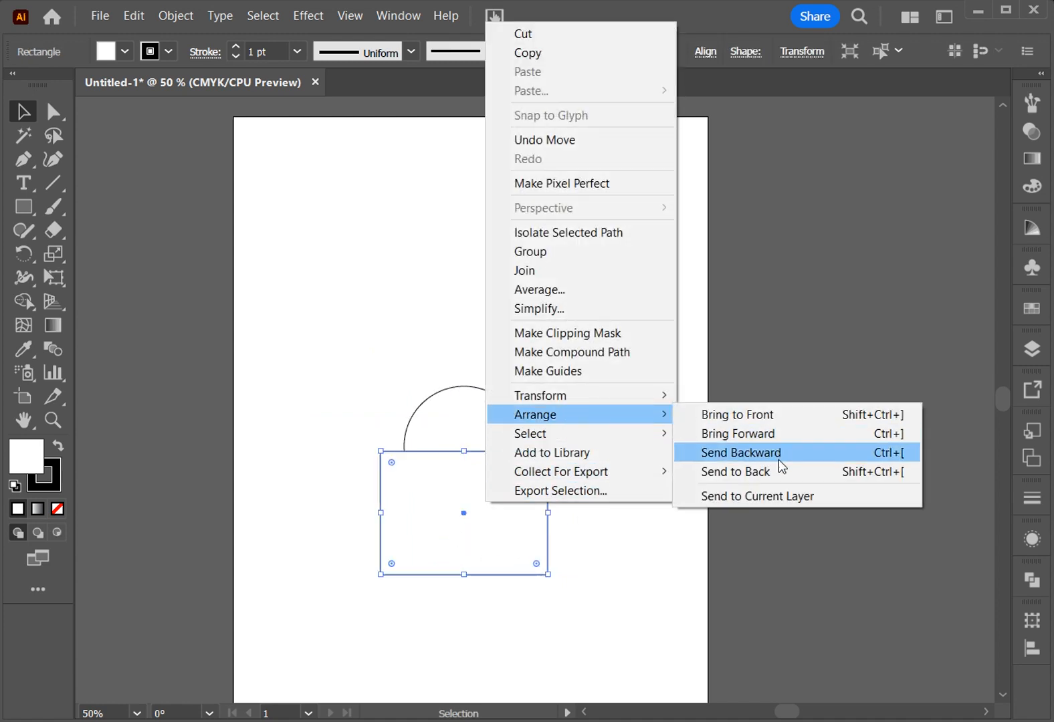
{"action": "left_click", "coordinate": [714, 455]}
{"action": "left_click", "coordinate": [652, 539]}
Nudge the rectangle up until its top edge lines up with the circle's centre.
{"action": "left_click", "coordinate": [476, 566]}
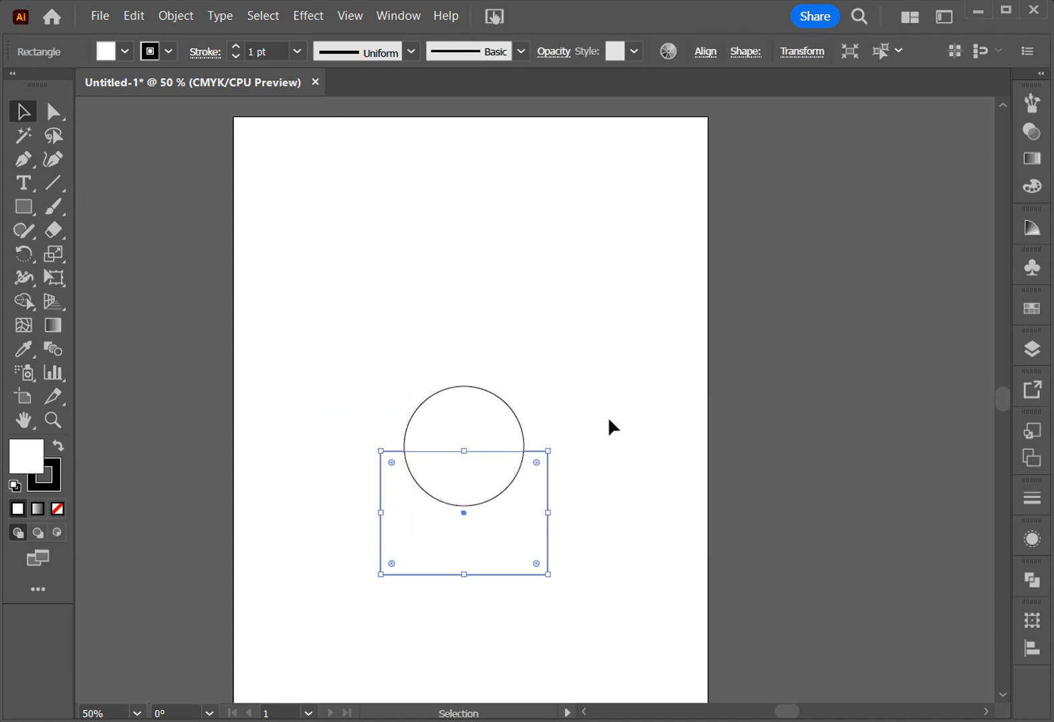
{"action": "key", "text": "Up"}
{"action": "key", "text": "Up"}
{"action": "key", "text": "Up"}
{"action": "key", "text": "Up"}
{"action": "key", "text": "Up"}
{"action": "key", "text": "Up"}
{"action": "key", "text": "Up"}
{"action": "key", "text": "Up"}
{"action": "key", "text": "Up"}
{"action": "key", "text": "Up"}
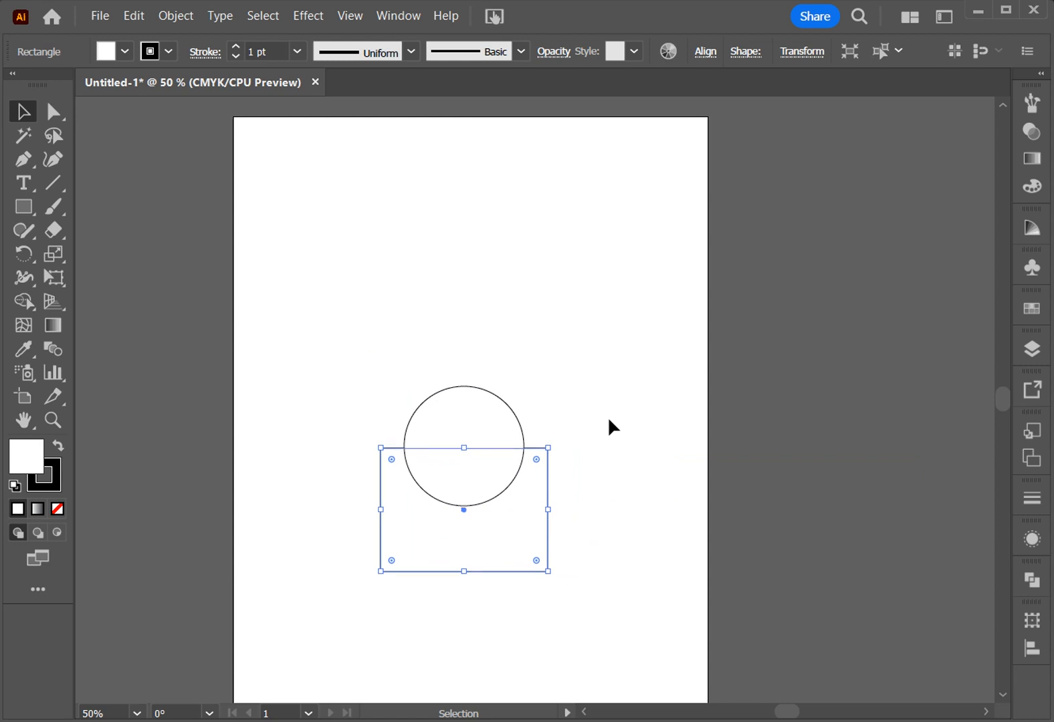
{"action": "left_click", "coordinate": [609, 420]}
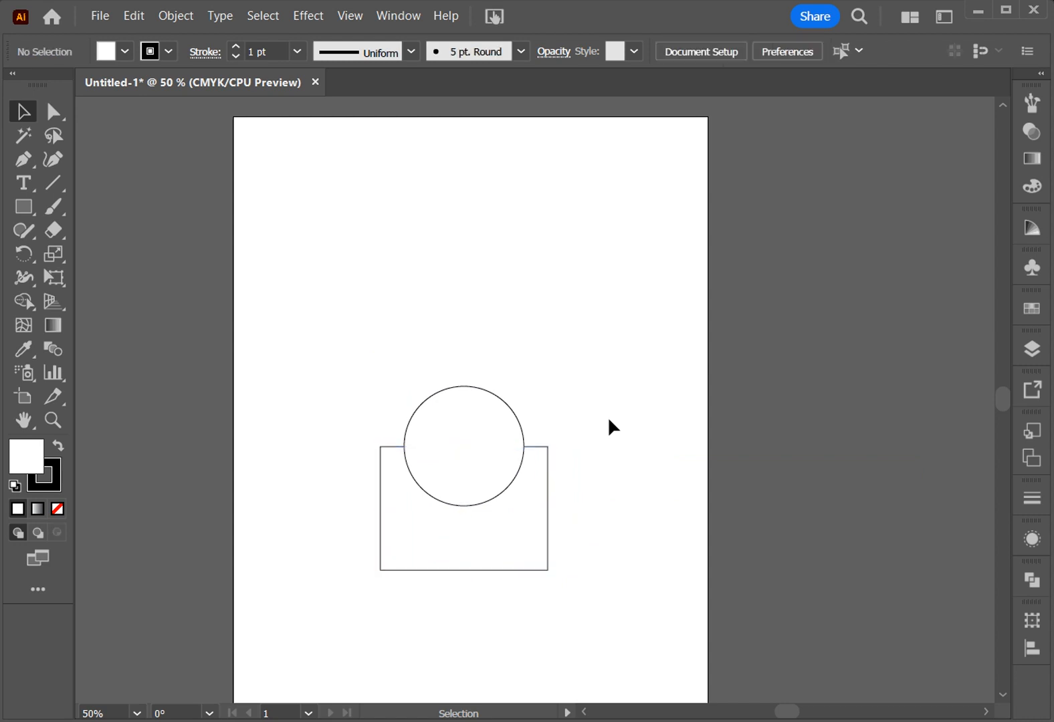
Copy the circle and paste the duplicate in front, directly over the original.
{"action": "left_click", "coordinate": [473, 470]}
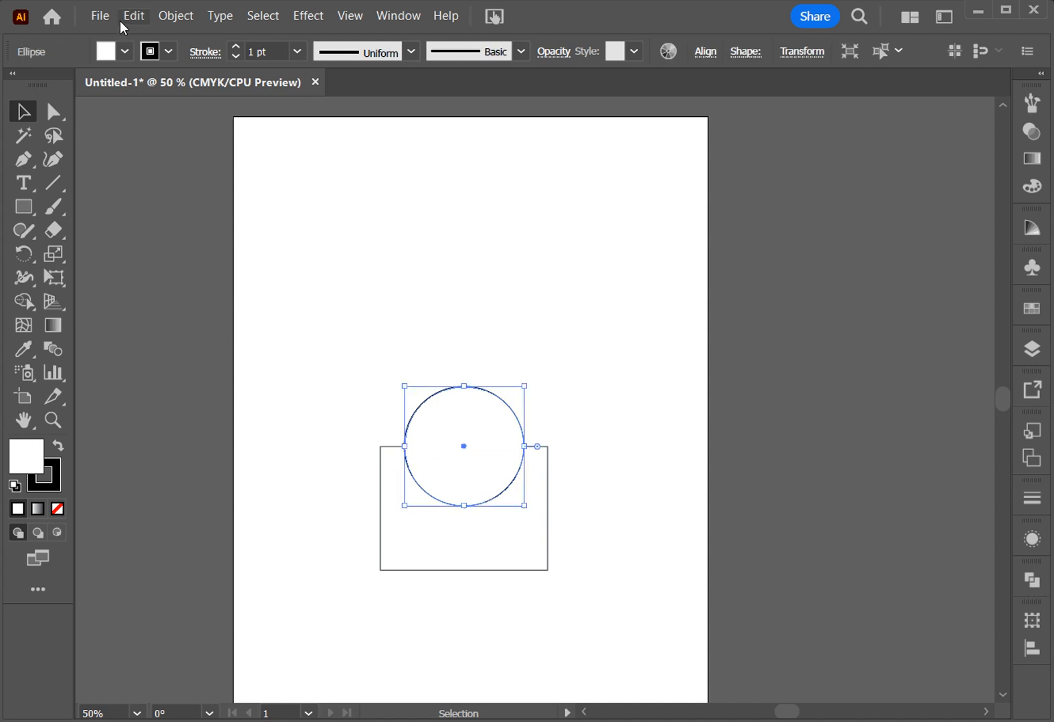
{"action": "left_click", "coordinate": [175, 15]}
{"action": "mouse_move", "coordinate": [134, 16]}
{"action": "left_click", "coordinate": [159, 100]}
{"action": "left_click", "coordinate": [134, 15]}
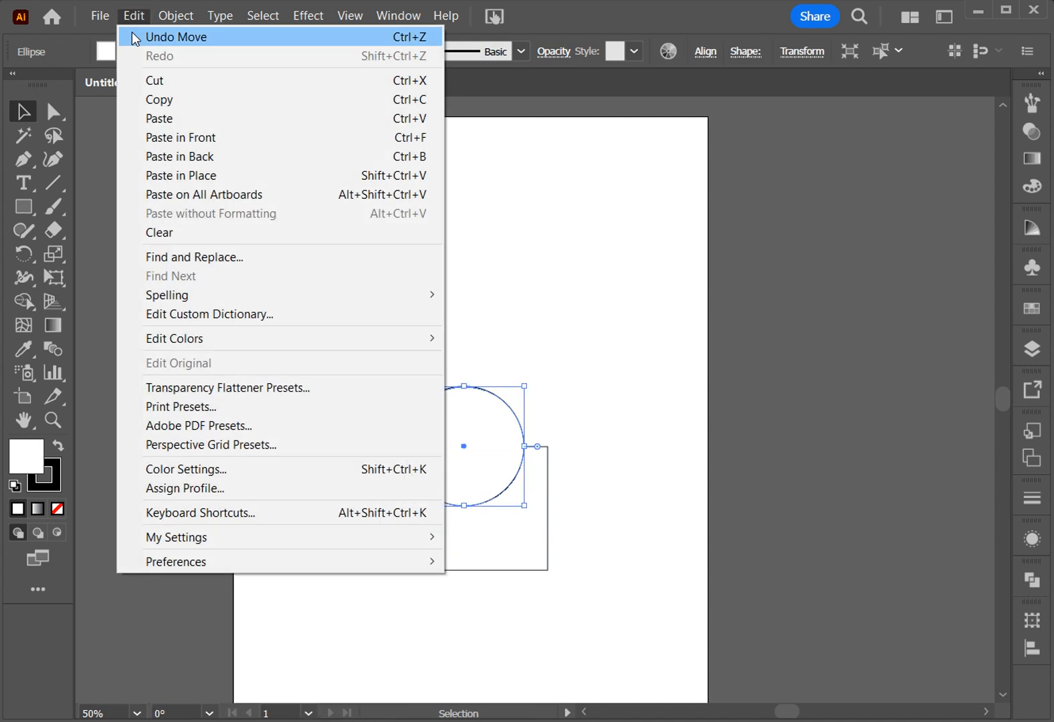
{"action": "left_click", "coordinate": [179, 137]}
Nudge the duplicate circle straight up until its lowest point sits just below the rectangle's top edge.
{"action": "key", "text": "Up"}
{"action": "key", "text": "Up"}
{"action": "key", "text": "Up"}
{"action": "key", "text": "Up"}
{"action": "key", "text": "Up"}
{"action": "key", "text": "Up"}
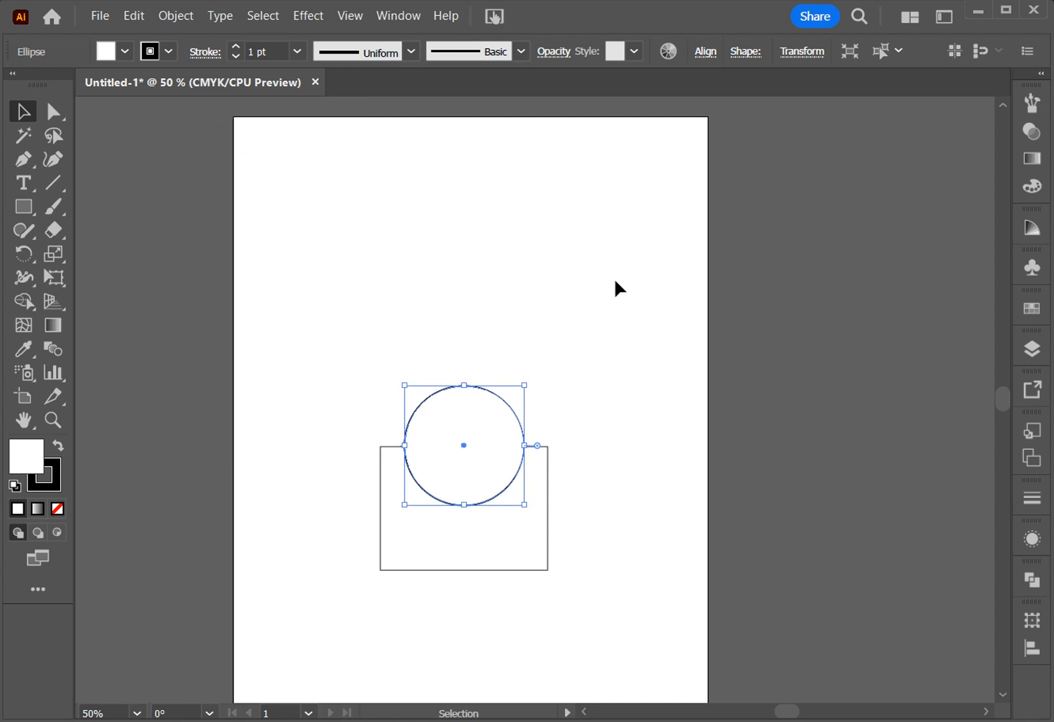
{"action": "key", "text": "Up"}
{"action": "key", "text": "Up"}
{"action": "key", "text": "Up"}
{"action": "key", "text": "Up"}
{"action": "key", "text": "Up"}
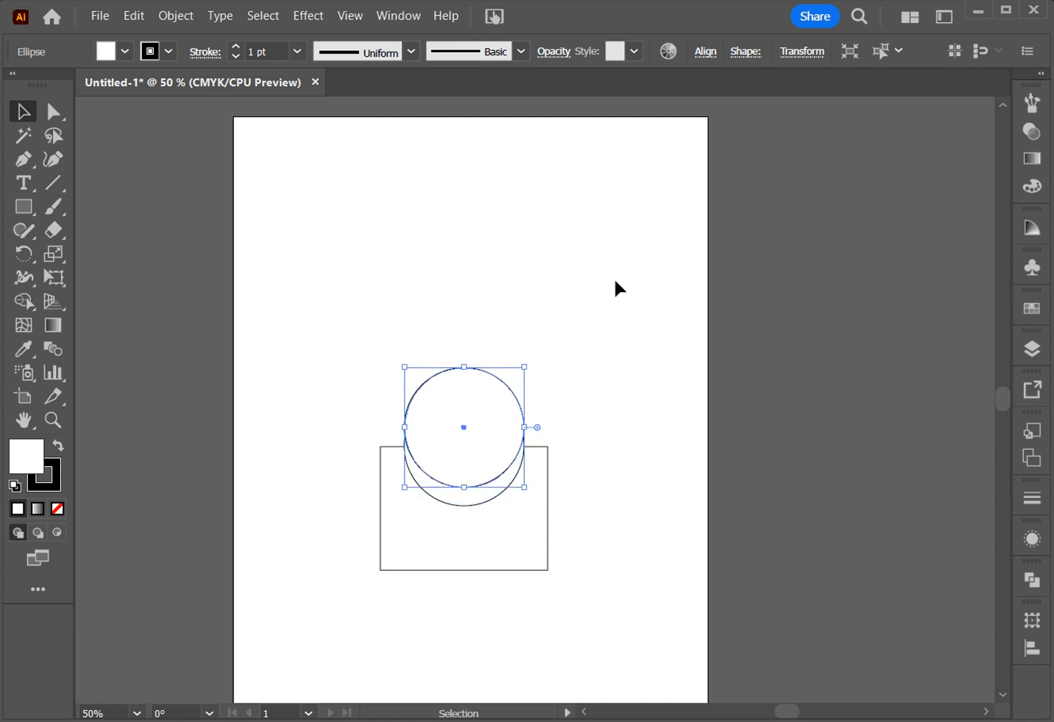
{"action": "key", "text": "Up"}
{"action": "key", "text": "Up"}
{"action": "key", "text": "Up"}
{"action": "key", "text": "Up"}
{"action": "key", "text": "Up"}
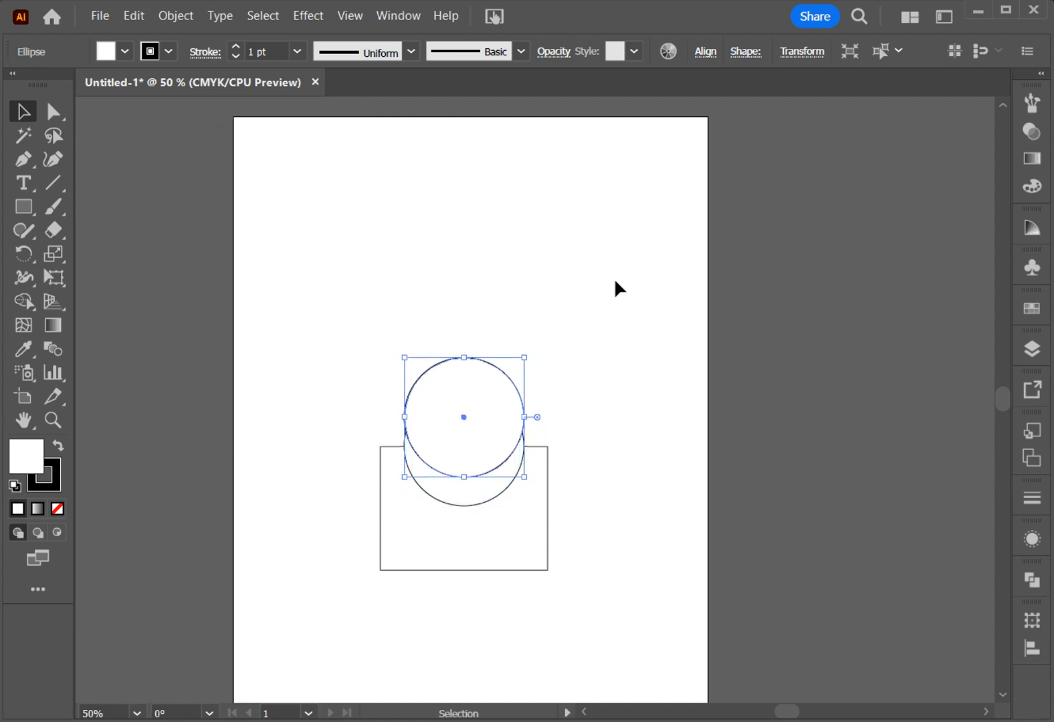
{"action": "key", "text": "Up"}
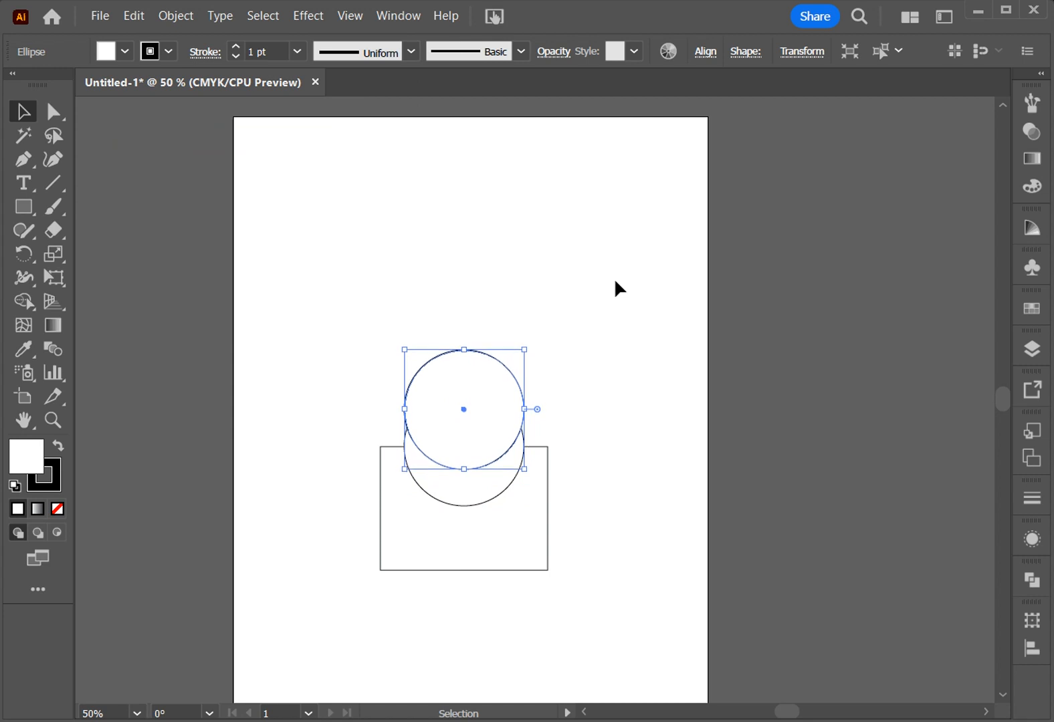
{"action": "key", "text": "Up"}
{"action": "key", "text": "Up"}
{"action": "key", "text": "Up"}
{"action": "key", "text": "Up"}
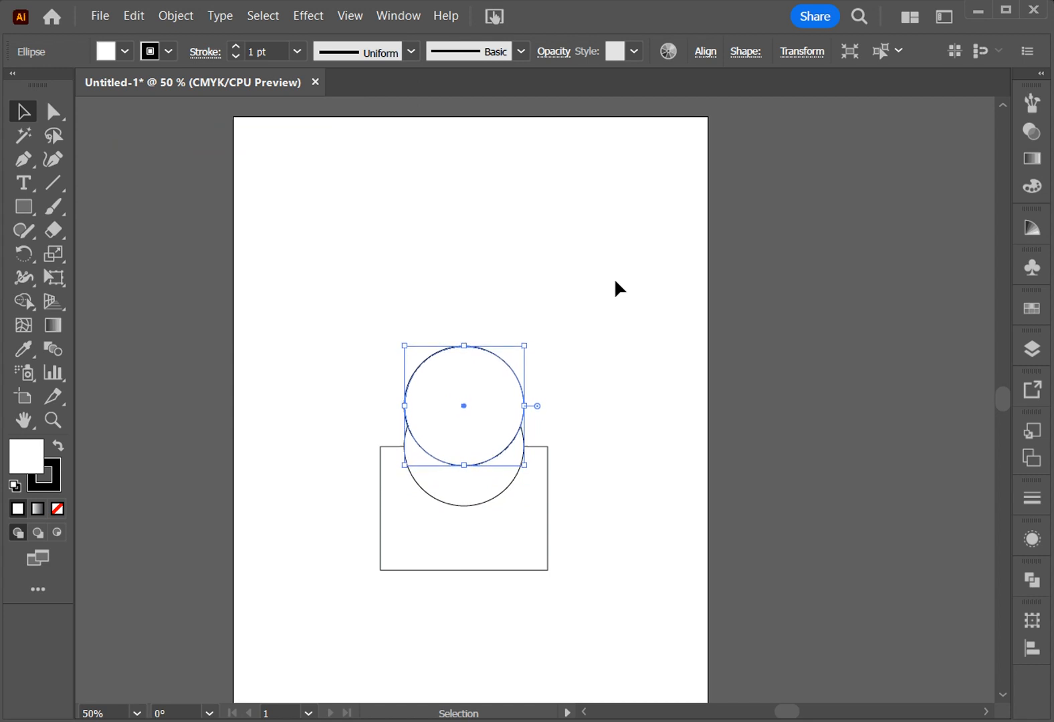
{"action": "key", "text": "Up"}
{"action": "key", "text": "Up"}
{"action": "key", "text": "Up"}
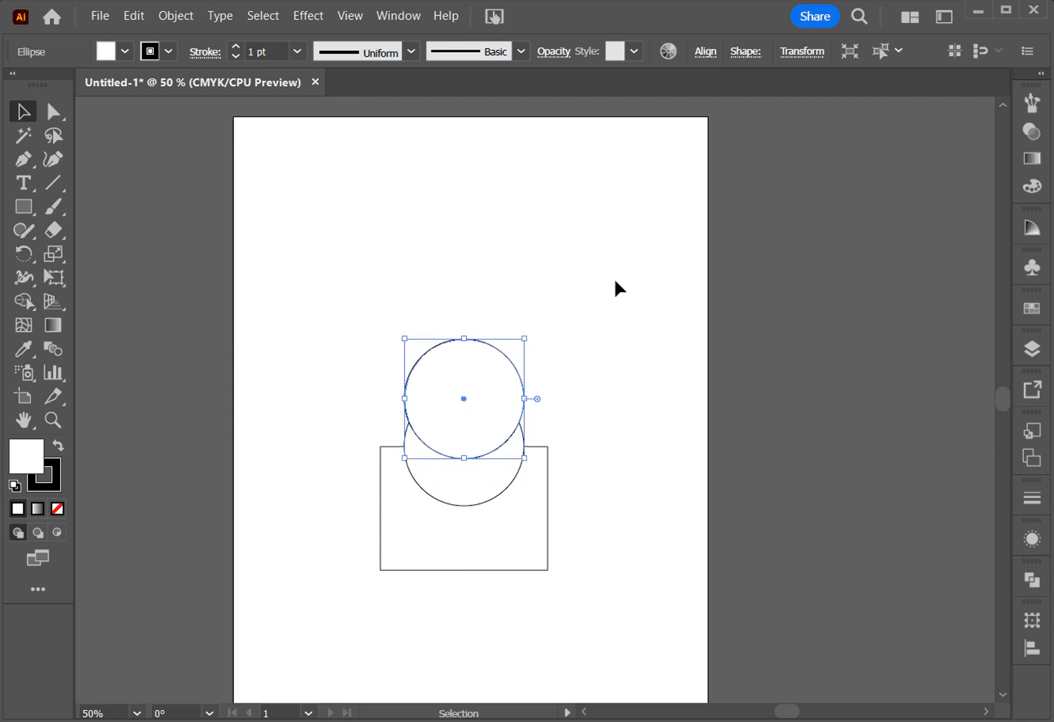
{"action": "key", "text": "Down"}
{"action": "key", "text": "Down"}
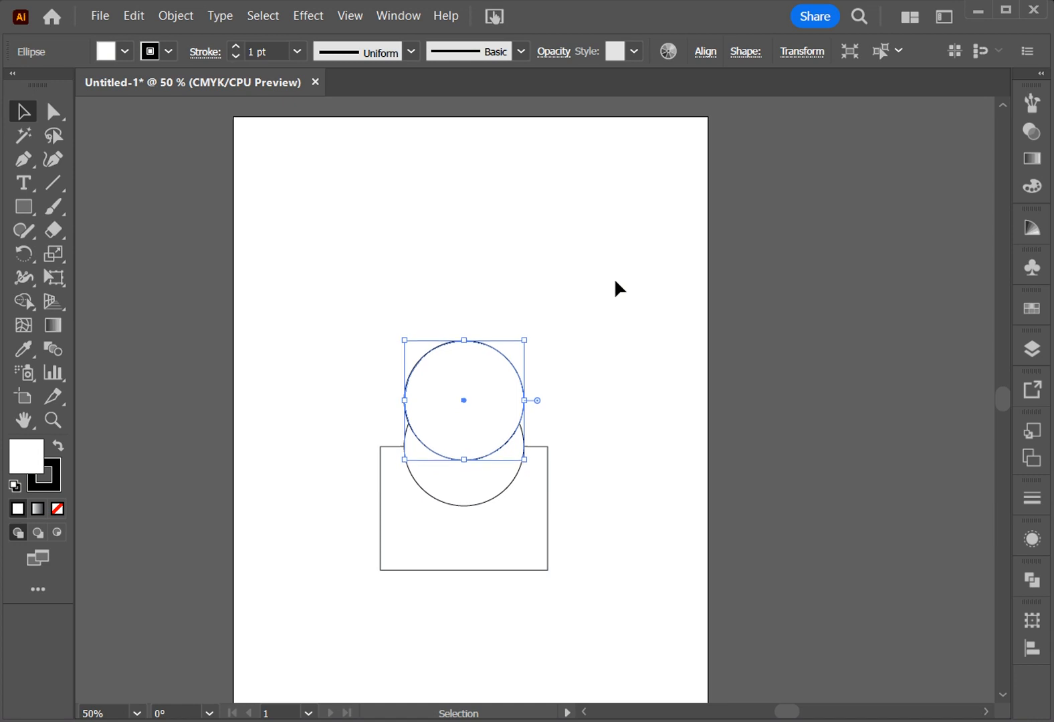
{"action": "key", "text": "Up"}
{"action": "key", "text": "Up"}
{"action": "key", "text": "Up"}
{"action": "key", "text": "Up"}
{"action": "key", "text": "Up"}
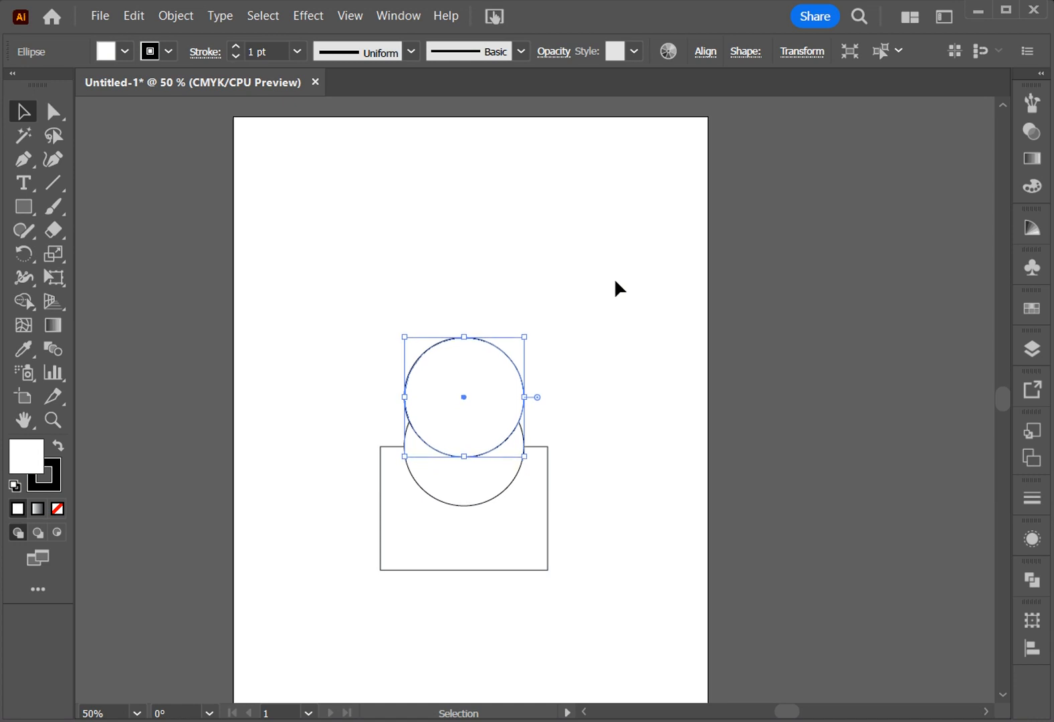
{"action": "key", "text": "Down"}
{"action": "key", "text": "Down"}
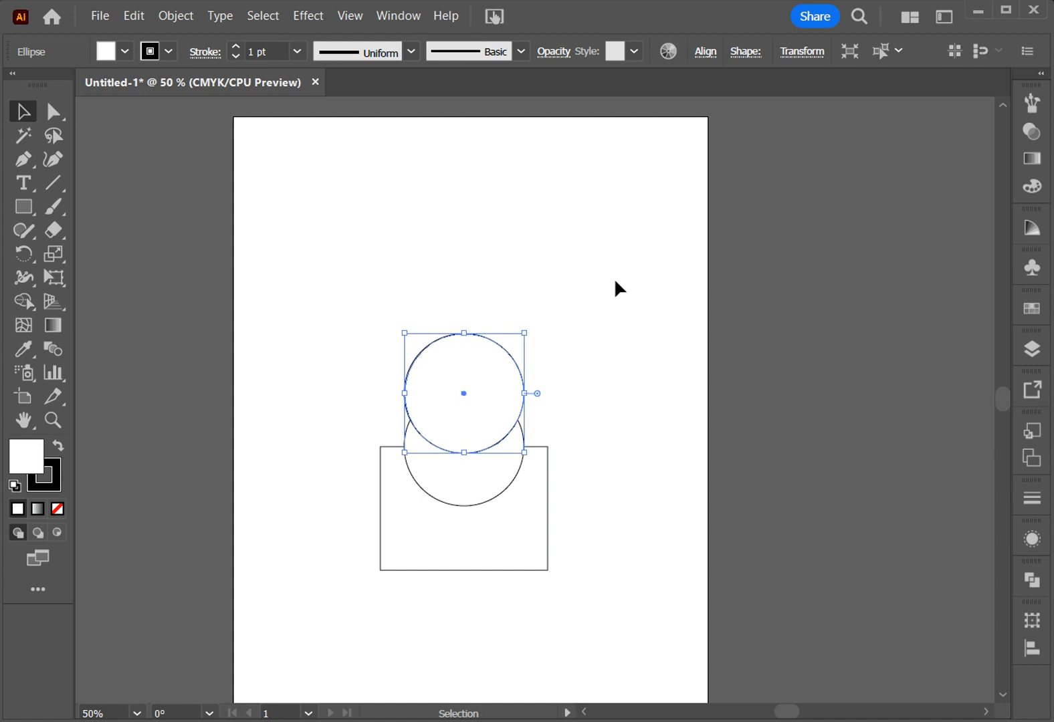
{"action": "key", "text": "Down"}
{"action": "key", "text": "Down"}
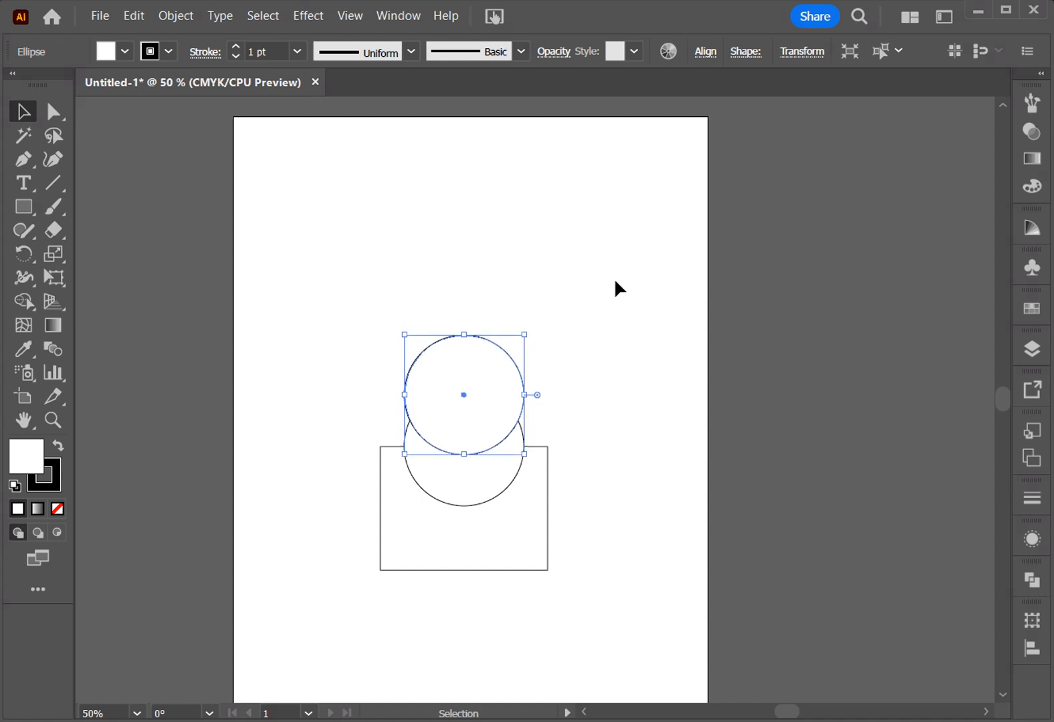
{"action": "key", "text": "Down"}
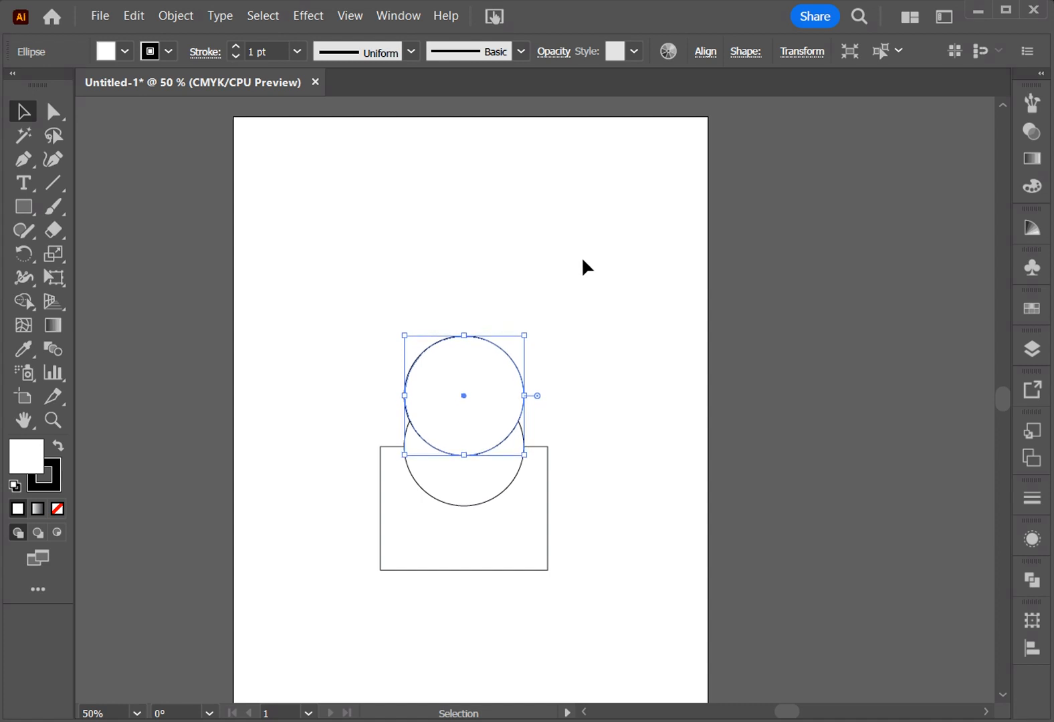
{"action": "left_click", "coordinate": [540, 315]}
{"action": "left_click", "coordinate": [433, 345]}
{"action": "left_click", "coordinate": [178, 239]}
Draw a tall, narrow rectangle and place it on the artboard to the left of the circles.
{"action": "left_click", "coordinate": [27, 209]}
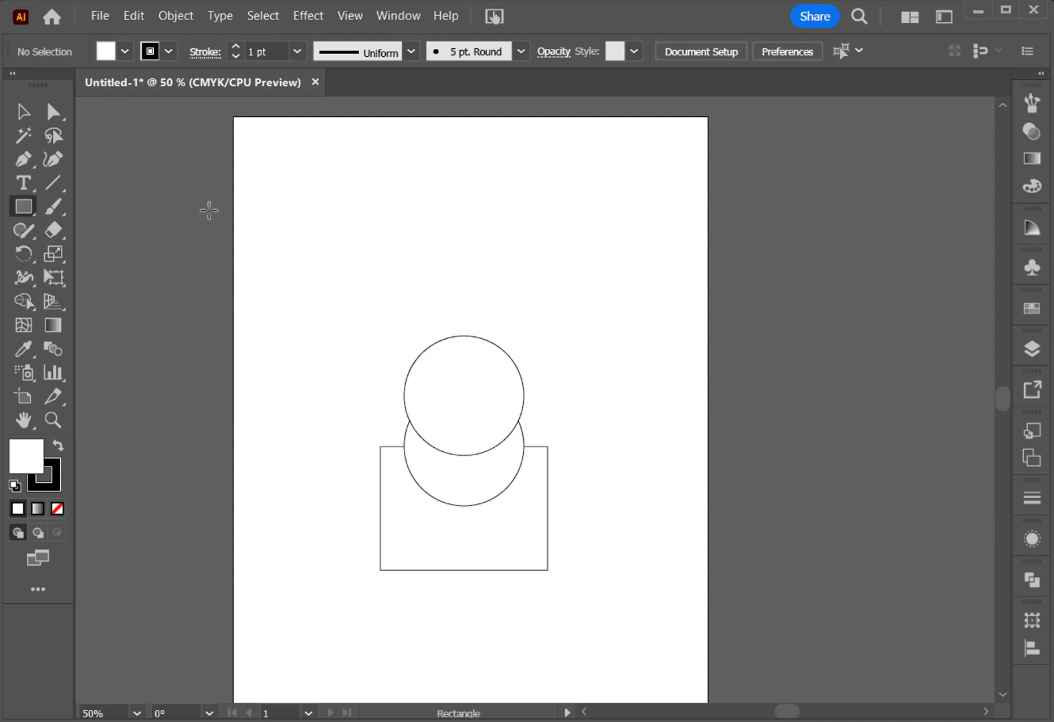
{"action": "left_click_drag", "start_coordinate": [209, 210], "coordinate": [299, 478]}
{"action": "left_click", "coordinate": [22, 111]}
{"action": "left_click", "coordinate": [208, 223]}
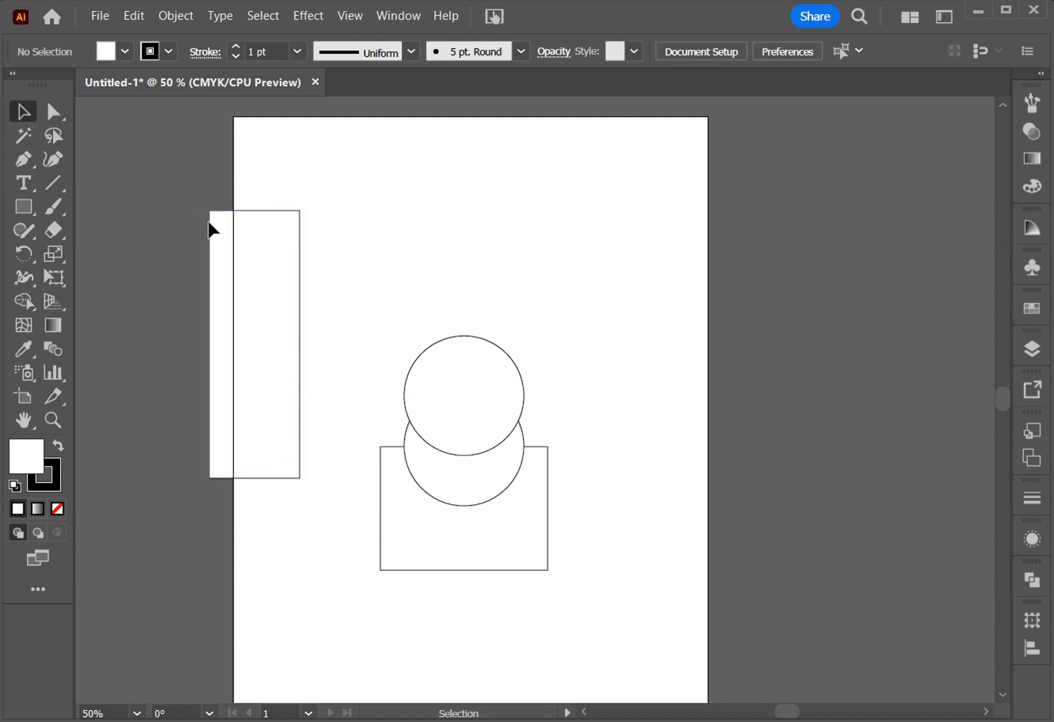
{"action": "left_click_drag", "start_coordinate": [249, 344], "coordinate": [359, 367]}
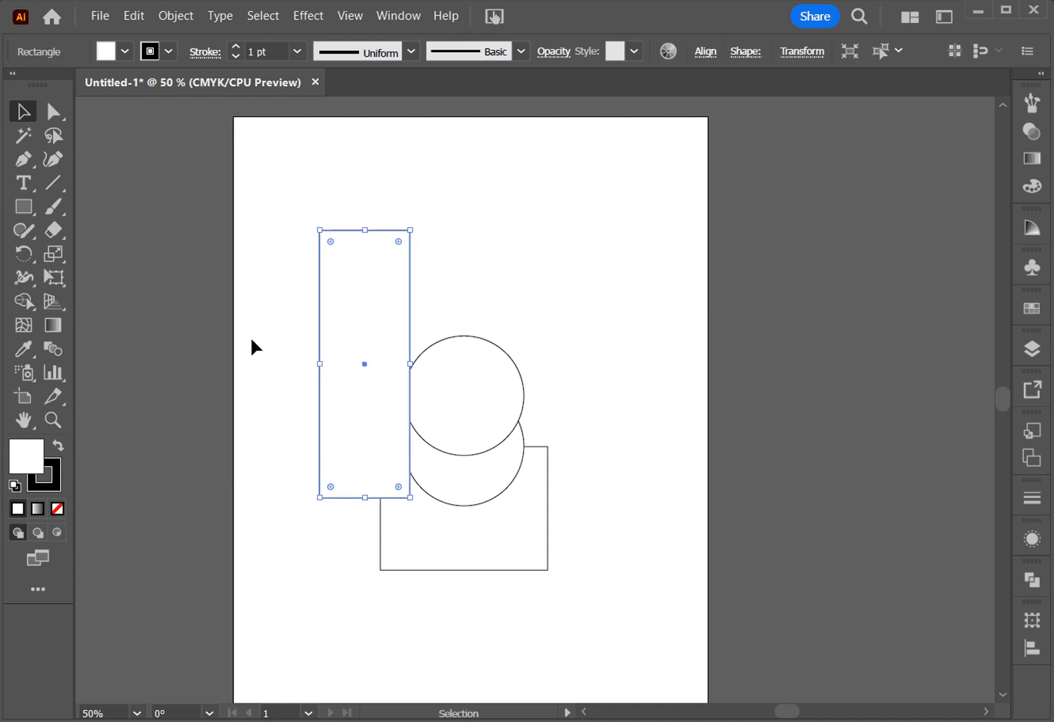
{"action": "left_click", "coordinate": [305, 382]}
{"action": "left_click_drag", "start_coordinate": [354, 432], "coordinate": [297, 423]}
{"action": "left_click", "coordinate": [599, 368]}
Copy the upper circle and paste a duplicate in front of it, in the same place.
{"action": "left_click", "coordinate": [479, 395]}
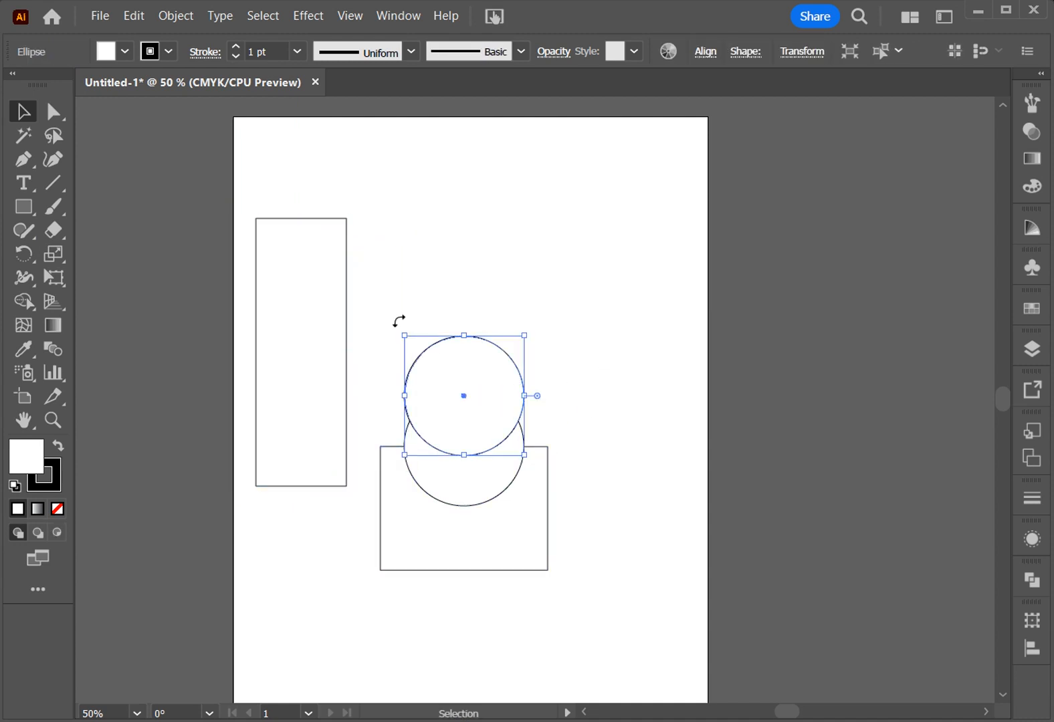
{"action": "left_click", "coordinate": [100, 15]}
{"action": "mouse_move", "coordinate": [132, 17]}
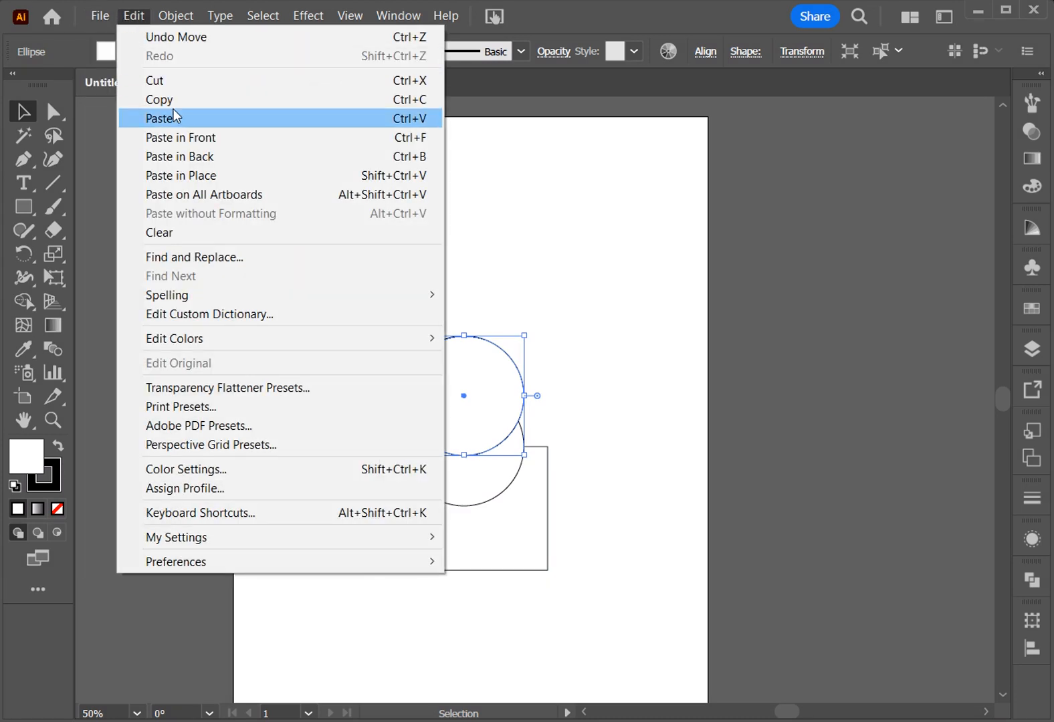
{"action": "left_click", "coordinate": [159, 99]}
{"action": "left_click", "coordinate": [133, 16]}
{"action": "left_click", "coordinate": [200, 138]}
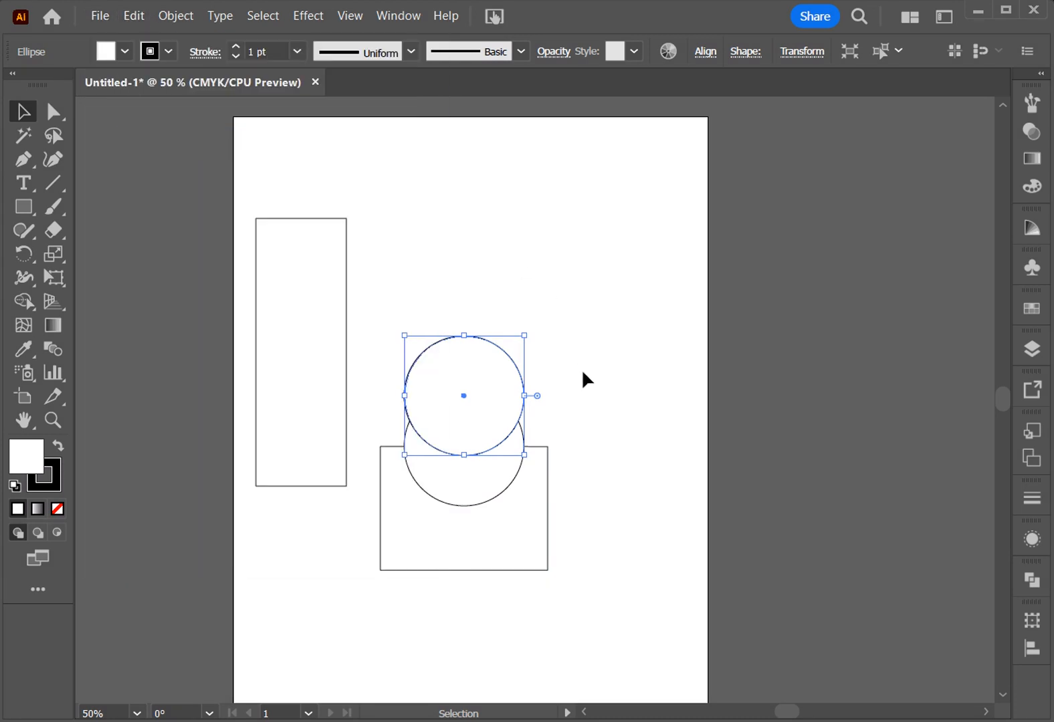
Nudge the third circle straight up by a little more than half its diameter, still overlapping the second circle.
{"action": "key", "text": "Up"}
{"action": "key", "text": "Up"}
{"action": "key", "text": "Up"}
{"action": "key", "text": "Up"}
{"action": "key", "text": "Up"}
{"action": "key", "text": "Up"}
{"action": "key", "text": "Up"}
{"action": "key", "text": "Up"}
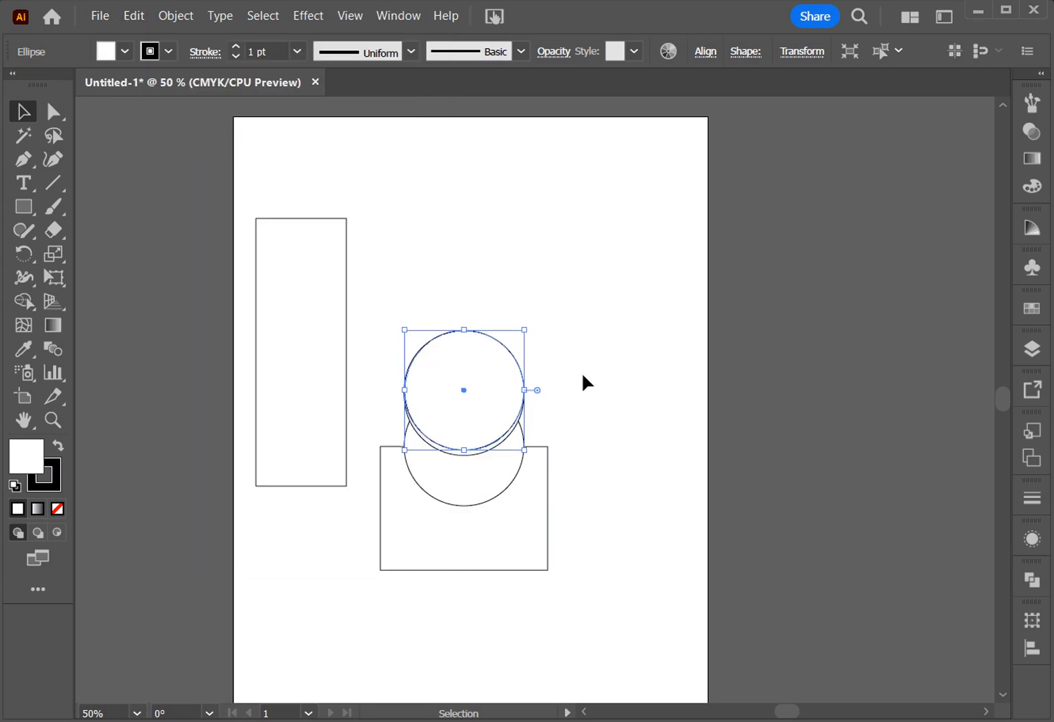
{"action": "key", "text": "Up"}
{"action": "key", "text": "Up"}
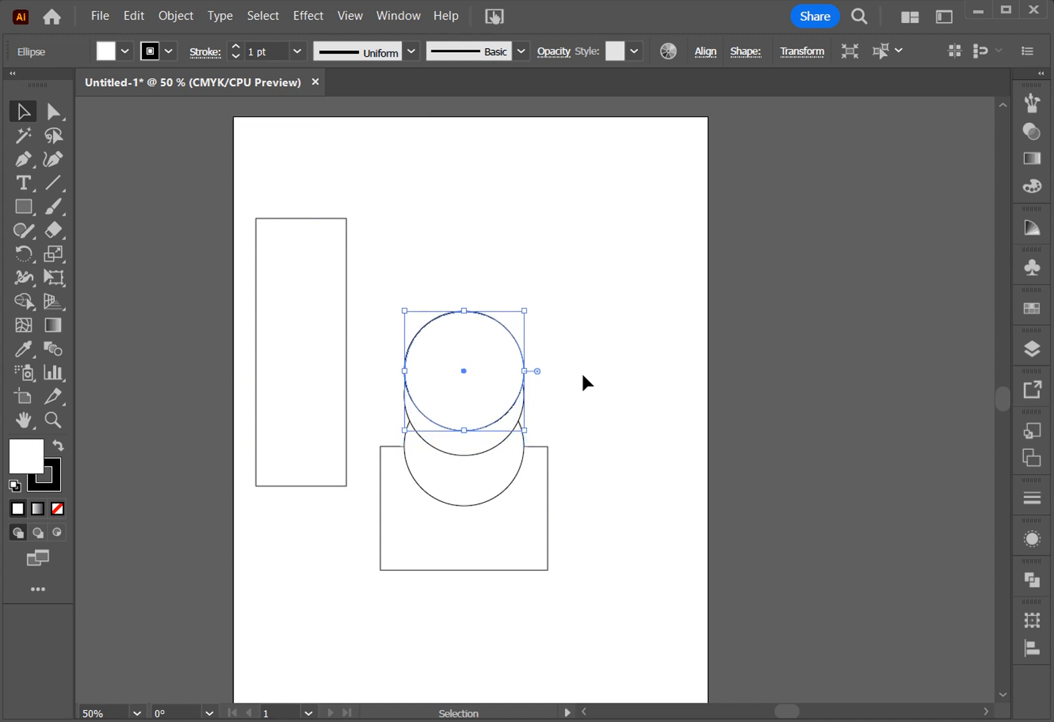
{"action": "key", "text": "Up"}
{"action": "key", "text": "Up"}
{"action": "key", "text": "Up"}
{"action": "key", "text": "Up"}
{"action": "key", "text": "Up"}
{"action": "key", "text": "Up"}
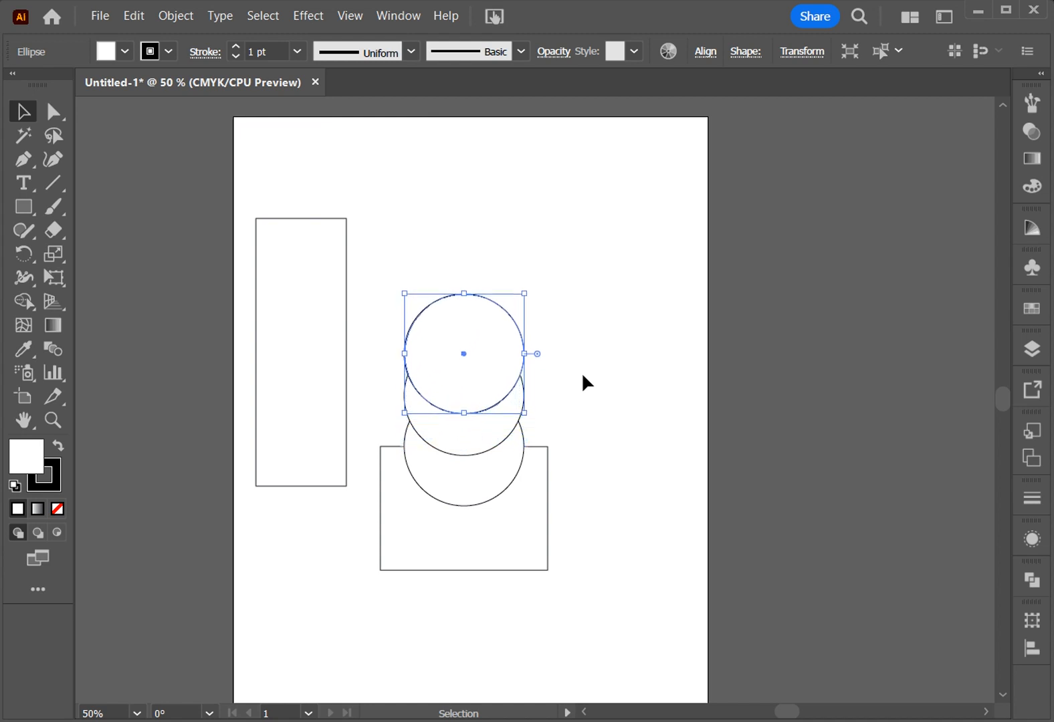
{"action": "key", "text": "Up"}
{"action": "key", "text": "Up"}
{"action": "key", "text": "Up"}
{"action": "key", "text": "Up"}
{"action": "key", "text": "Up"}
{"action": "key", "text": "Up"}
{"action": "key", "text": "Up"}
{"action": "key", "text": "Up"}
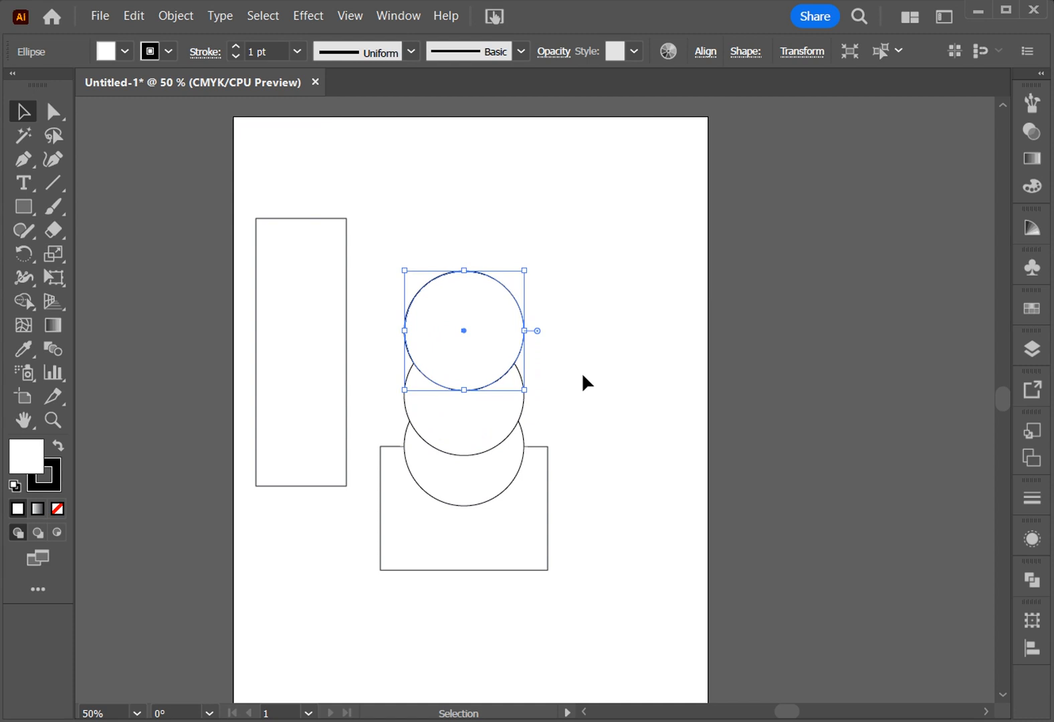
{"action": "key", "text": "Up"}
{"action": "key", "text": "Up"}
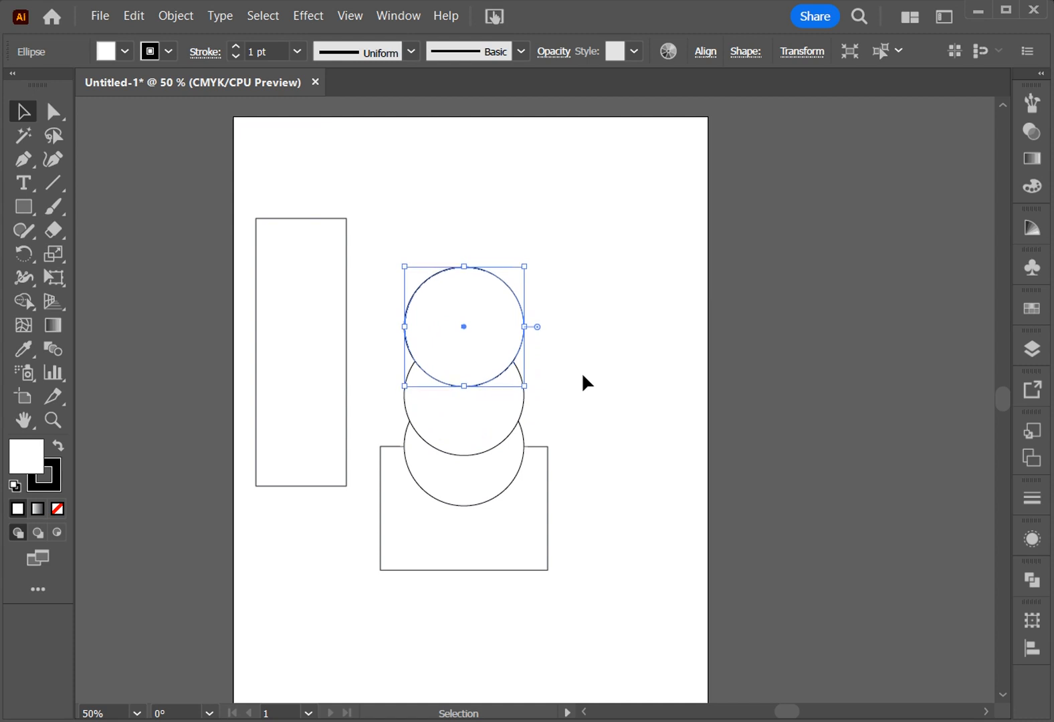
{"action": "key", "text": "Up"}
{"action": "key", "text": "Up"}
{"action": "key", "text": "Up"}
{"action": "key", "text": "Up"}
{"action": "key", "text": "Up"}
{"action": "key", "text": "Up"}
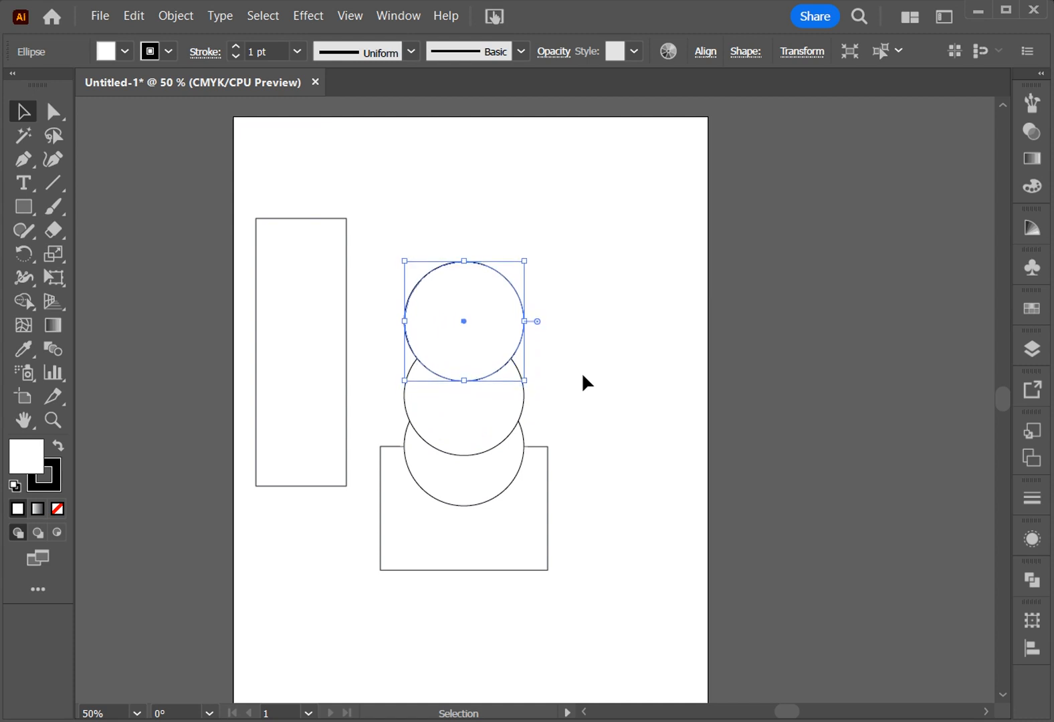
{"action": "key", "text": "Down"}
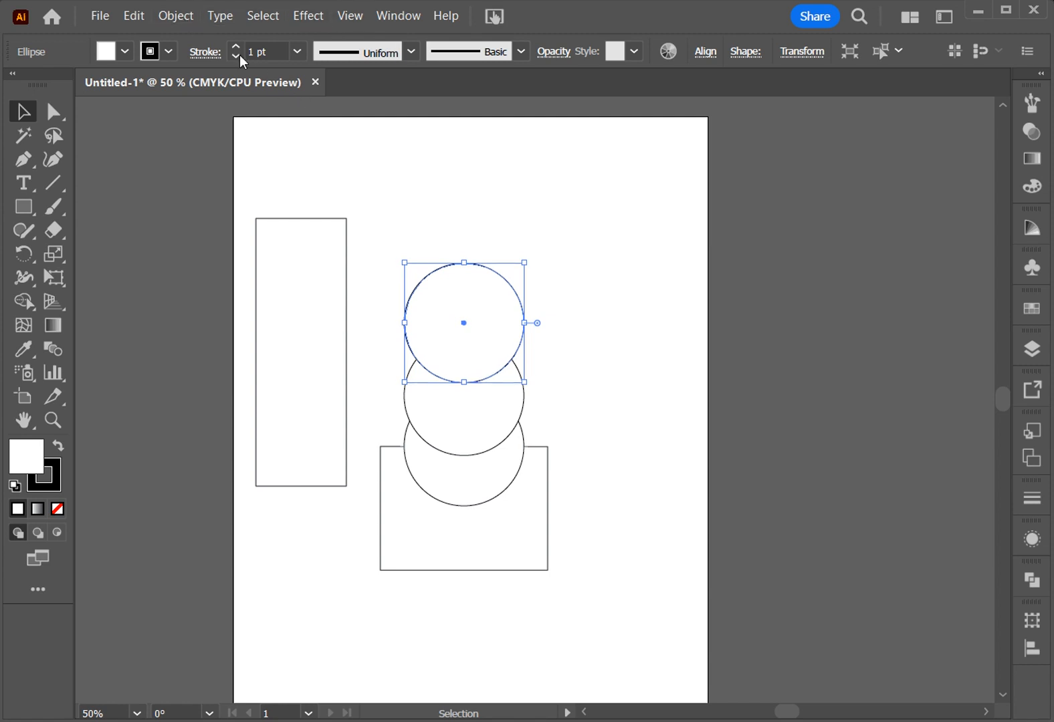
Copy the topmost circle of the stack and paste a fourth circle exactly in front of it.
{"action": "left_click", "coordinate": [134, 15]}
{"action": "left_click", "coordinate": [159, 99]}
{"action": "left_click", "coordinate": [134, 15]}
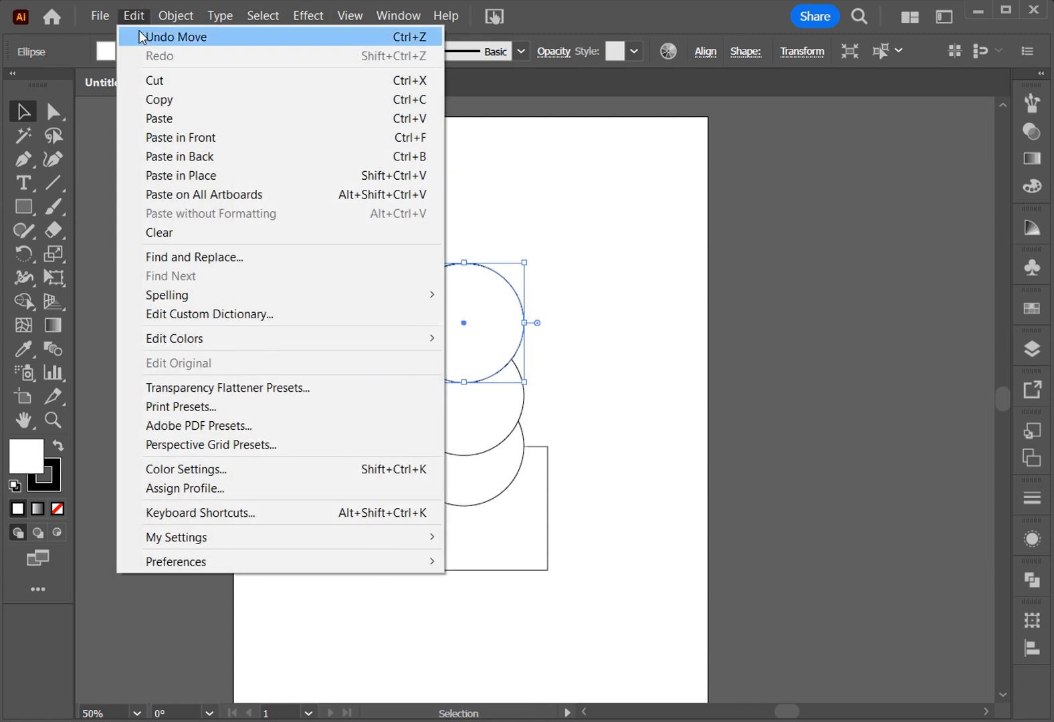
{"action": "left_click", "coordinate": [180, 137]}
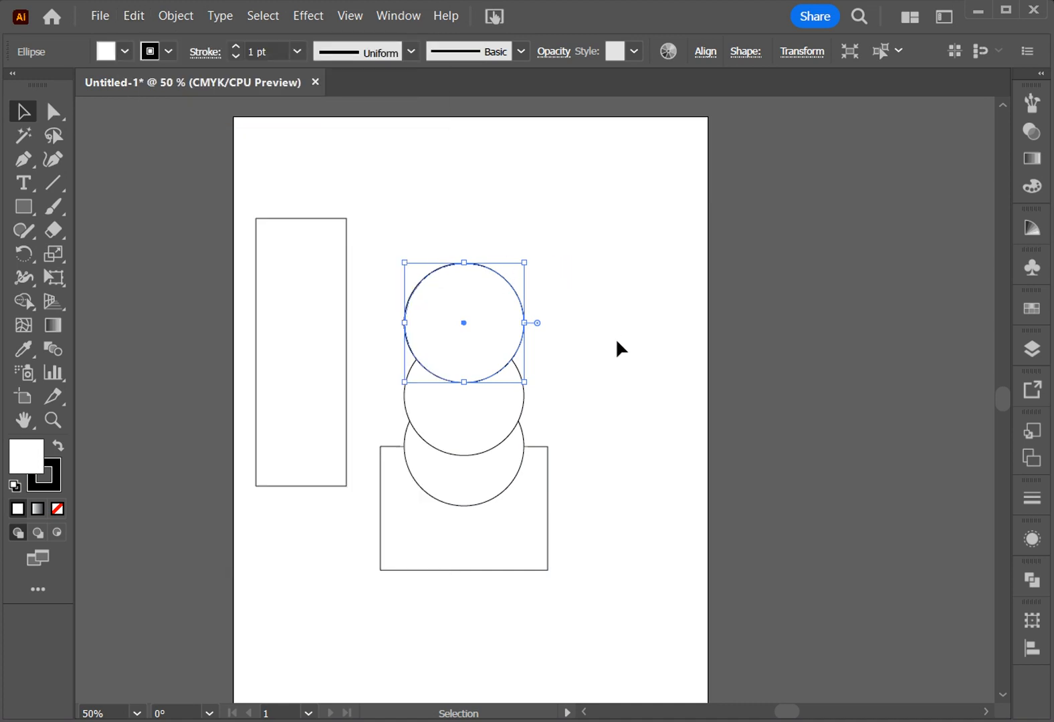
Nudge the fourth circle straight up by a little less than half its diameter, still overlapping the third circle.
{"action": "key", "text": "Up"}
{"action": "key", "text": "Up"}
{"action": "key", "text": "Up"}
{"action": "key", "text": "Up"}
{"action": "key", "text": "Up"}
{"action": "key", "text": "Up"}
{"action": "key", "text": "Up"}
{"action": "key", "text": "Up"}
{"action": "key", "text": "Up"}
{"action": "key", "text": "Up"}
{"action": "key", "text": "Up"}
{"action": "key", "text": "Up"}
{"action": "key", "text": "Up"}
{"action": "key", "text": "Up"}
{"action": "key", "text": "Up"}
{"action": "key", "text": "Up"}
{"action": "key", "text": "Up"}
{"action": "key", "text": "Up"}
{"action": "key", "text": "Up"}
{"action": "key", "text": "Up"}
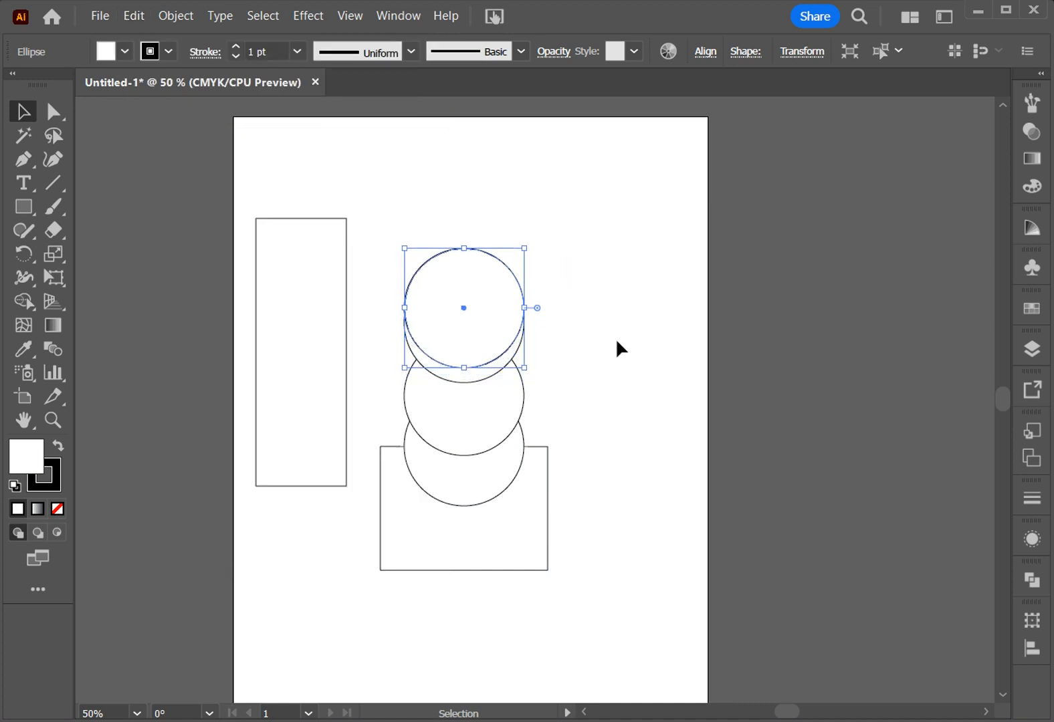
{"action": "key", "text": "Up"}
{"action": "key", "text": "Up"}
{"action": "key", "text": "Up"}
{"action": "key", "text": "Up"}
{"action": "key", "text": "Up"}
{"action": "key", "text": "Up"}
{"action": "key", "text": "Up"}
{"action": "key", "text": "Up"}
{"action": "key", "text": "Up"}
{"action": "key", "text": "Up"}
{"action": "key", "text": "Up"}
{"action": "key", "text": "Up"}
{"action": "key", "text": "Up"}
{"action": "key", "text": "Up"}
{"action": "key", "text": "Up"}
{"action": "key", "text": "Up"}
{"action": "key", "text": "Up"}
{"action": "key", "text": "Up"}
{"action": "key", "text": "Up"}
{"action": "key", "text": "Up"}
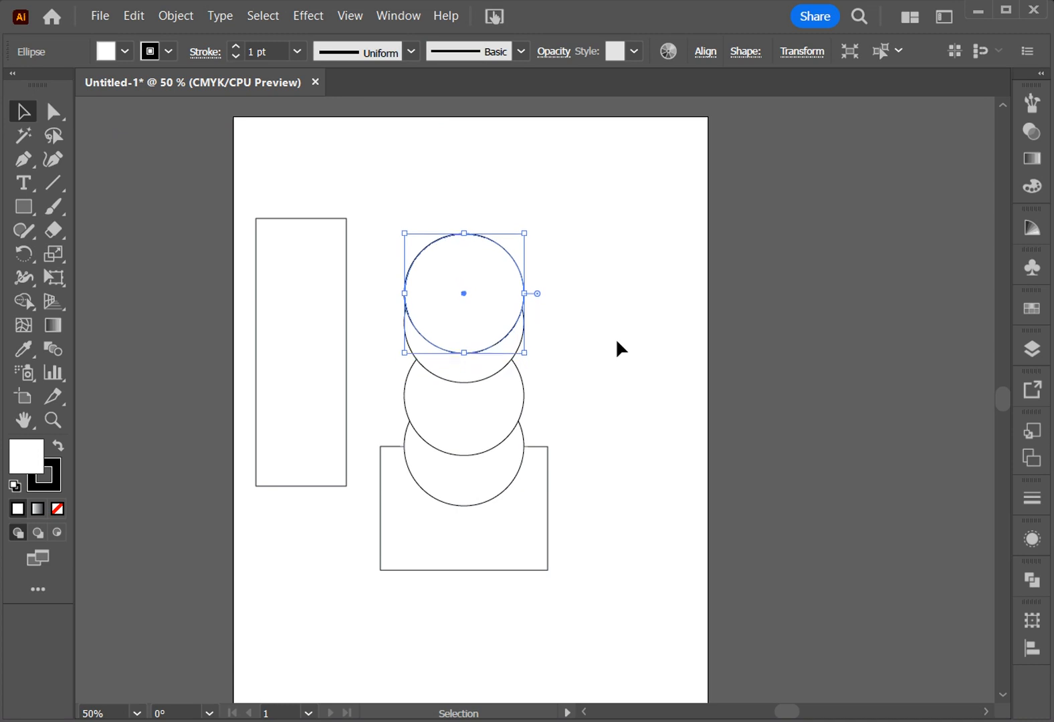
{"action": "key", "text": "Up"}
{"action": "key", "text": "Up"}
{"action": "key", "text": "Up"}
{"action": "key", "text": "Up"}
{"action": "key", "text": "Up"}
{"action": "key", "text": "Up"}
{"action": "key", "text": "Up"}
{"action": "key", "text": "Up"}
{"action": "key", "text": "Up"}
{"action": "key", "text": "Up"}
{"action": "key", "text": "Up"}
{"action": "key", "text": "Up"}
{"action": "key", "text": "Up"}
{"action": "key", "text": "Up"}
{"action": "key", "text": "Up"}
{"action": "key", "text": "Up"}
{"action": "key", "text": "Up"}
{"action": "key", "text": "Up"}
{"action": "key", "text": "Up"}
{"action": "key", "text": "Up"}
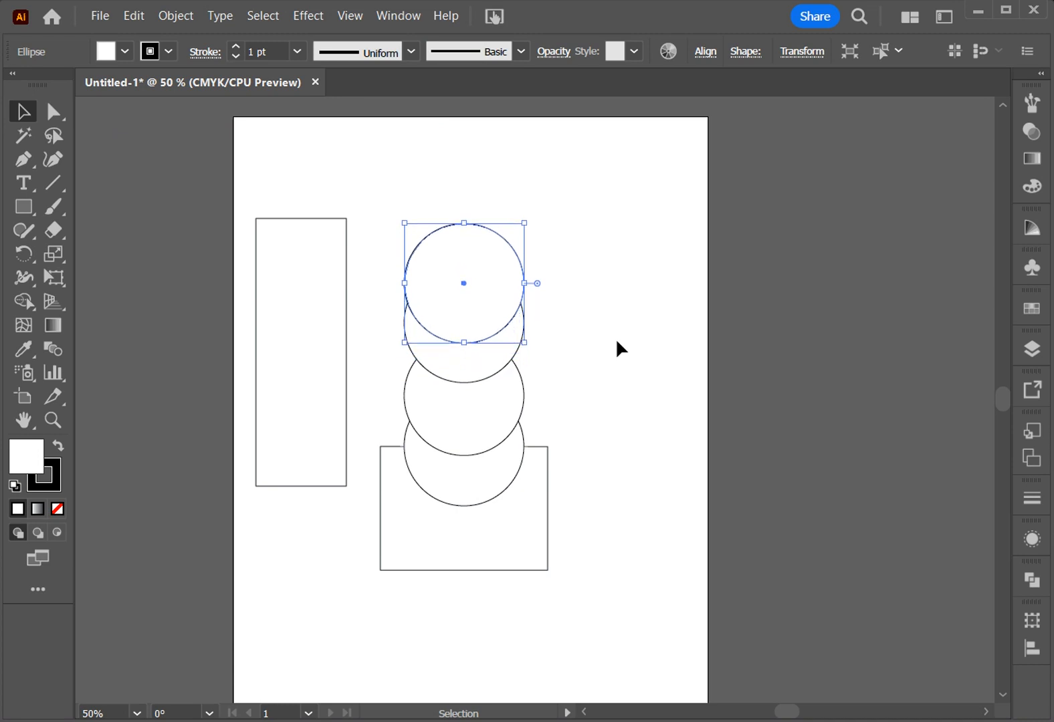
{"action": "key", "text": "Up"}
{"action": "key", "text": "Up"}
{"action": "key", "text": "Up"}
{"action": "key", "text": "Up"}
{"action": "key", "text": "Up"}
{"action": "key", "text": "Up"}
{"action": "key", "text": "Up"}
{"action": "key", "text": "Up"}
{"action": "key", "text": "Up"}
{"action": "key", "text": "Up"}
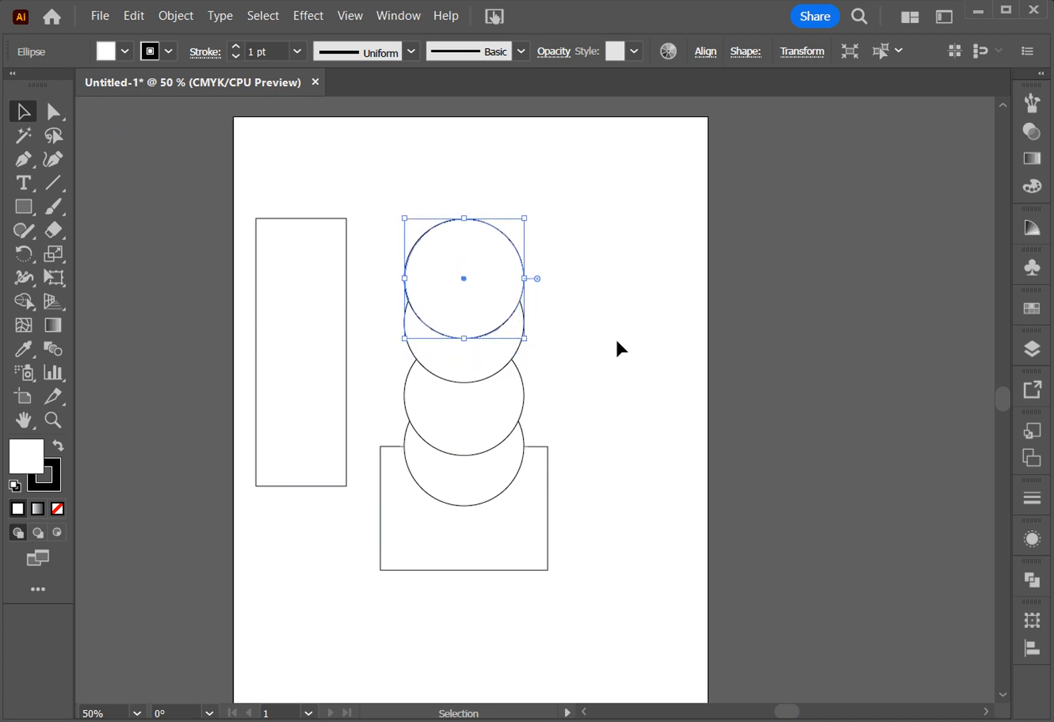
{"action": "key", "text": "Up"}
{"action": "key", "text": "Up"}
{"action": "key", "text": "Up"}
{"action": "key", "text": "Up"}
{"action": "key", "text": "Up"}
{"action": "key", "text": "Up"}
{"action": "key", "text": "Up"}
{"action": "key", "text": "Up"}
{"action": "key", "text": "Up"}
{"action": "key", "text": "Up"}
{"action": "key", "text": "Up"}
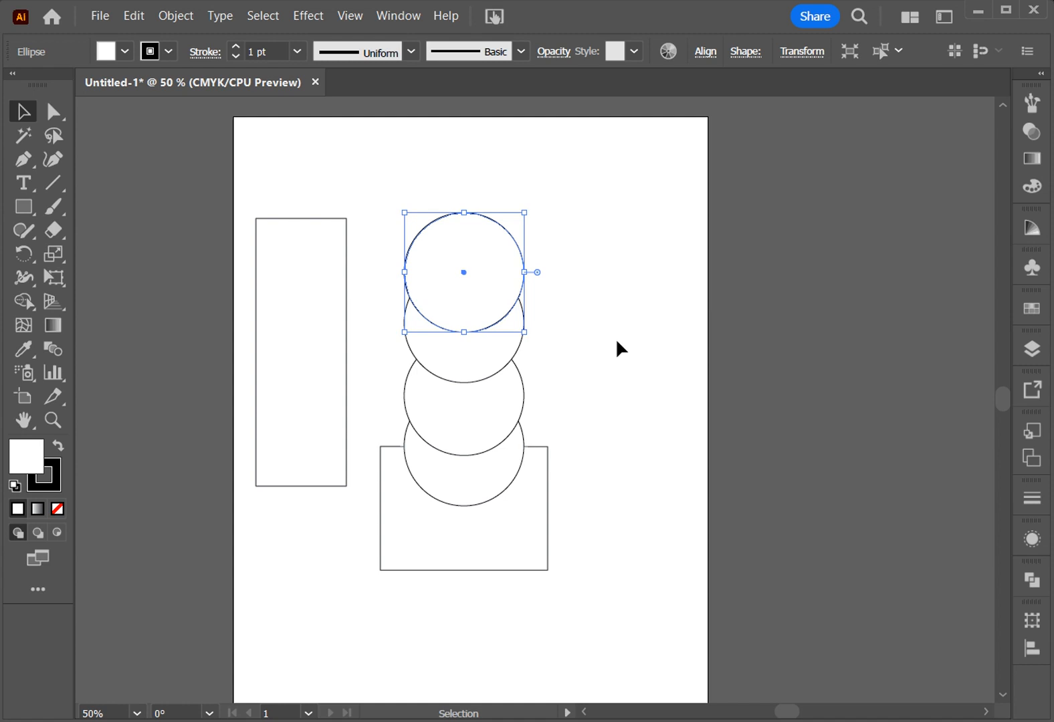
Position the tall rectangle over the left edges of the stacked circles, tilted slightly clockwise so its top leans toward them.
{"action": "left_click_drag", "start_coordinate": [319, 404], "coordinate": [391, 404]}
{"action": "left_click_drag", "start_coordinate": [420, 494], "coordinate": [400, 491]}
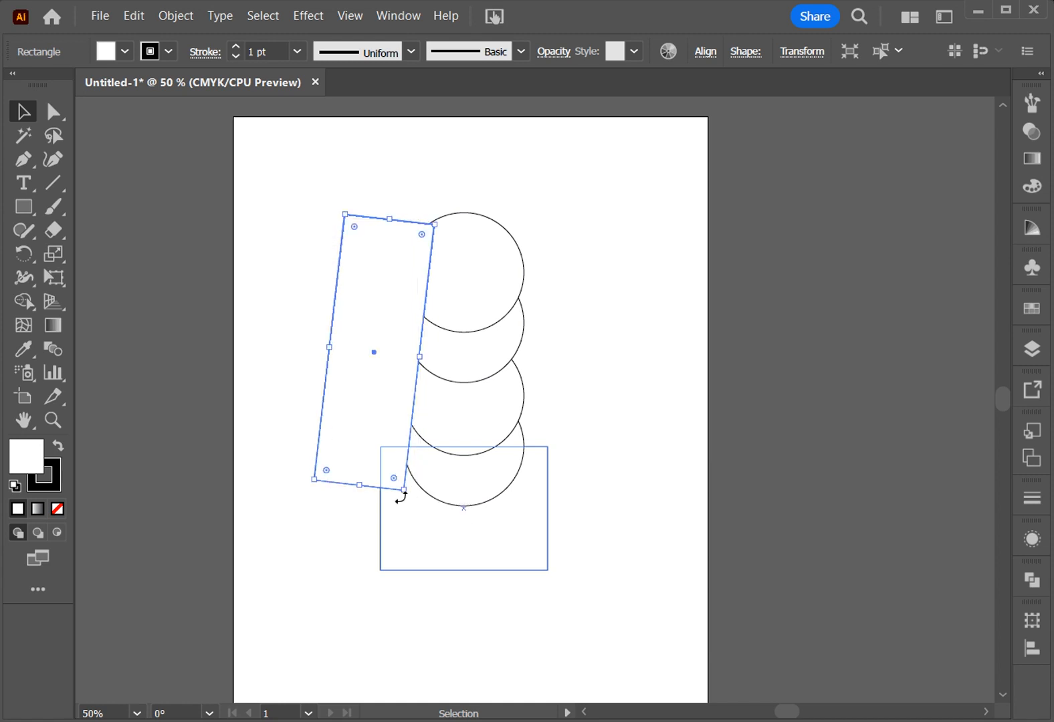
{"action": "left_click", "coordinate": [248, 378]}
{"action": "left_click", "coordinate": [373, 426]}
{"action": "key", "text": "Right"}
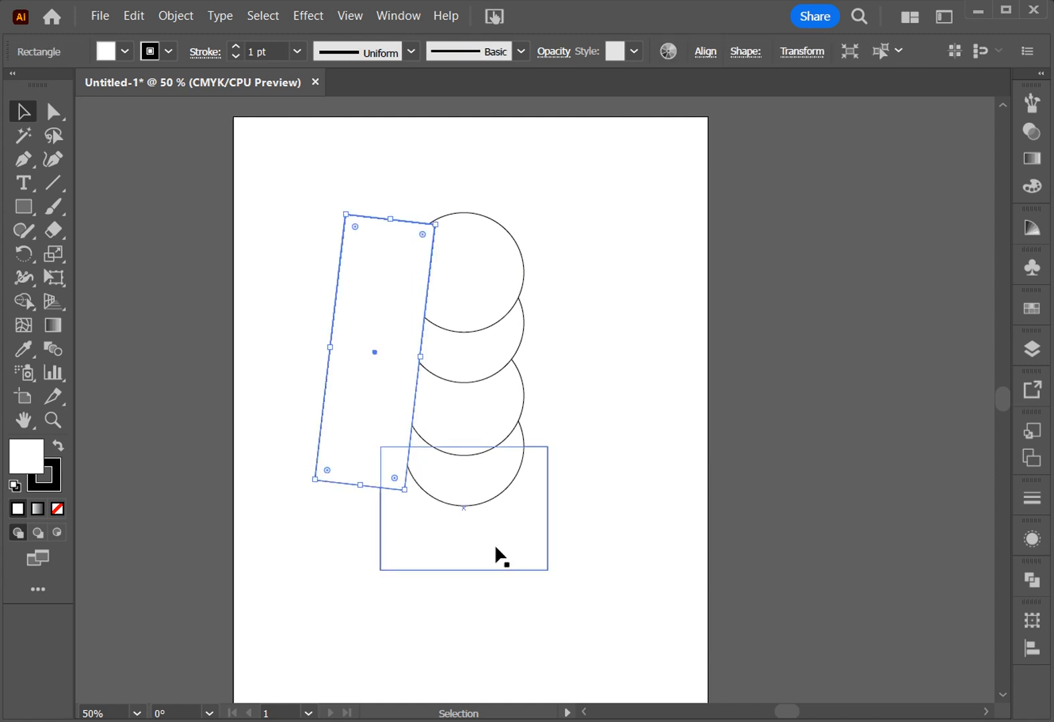
{"action": "key", "text": "Right"}
{"action": "key", "text": "Right"}
{"action": "key", "text": "Right"}
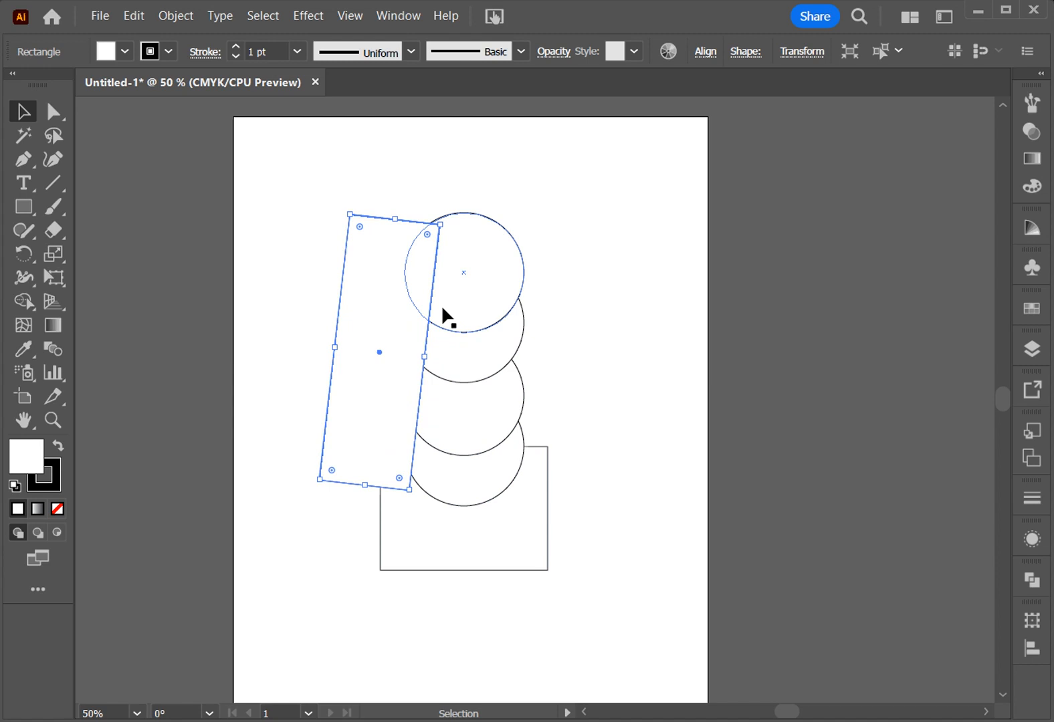
Reflect the tilted rectangle across the vertical axis as a copy, keeping the original in place.
{"action": "left_click", "coordinate": [591, 305]}
{"action": "right_click", "coordinate": [380, 407]}
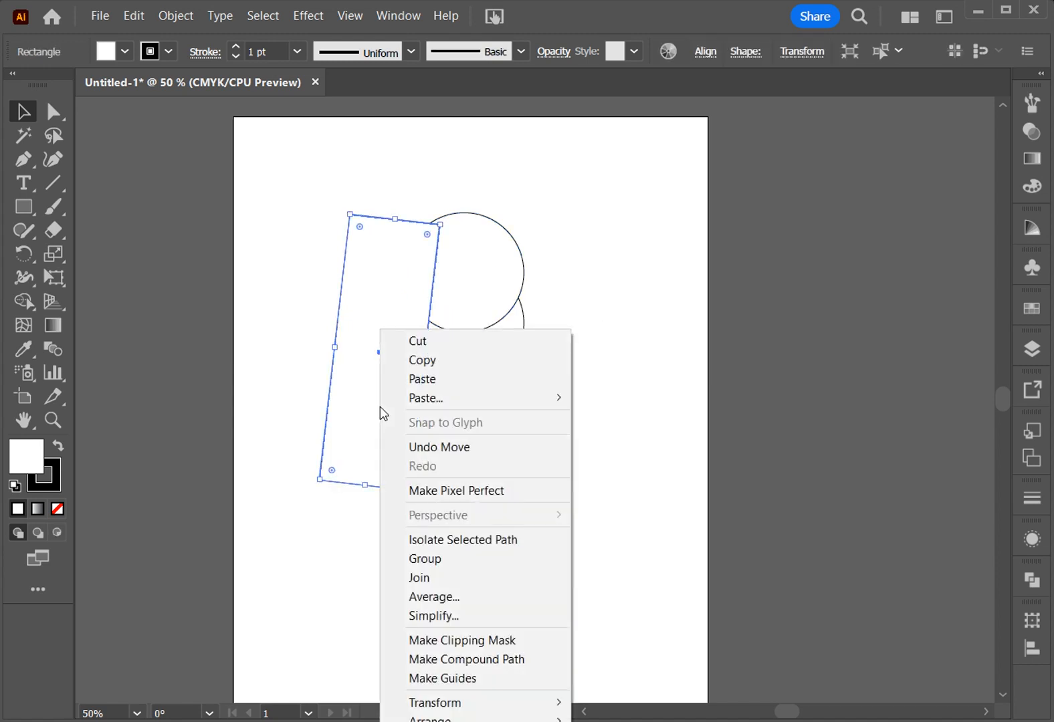
{"action": "mouse_move", "coordinate": [501, 703]}
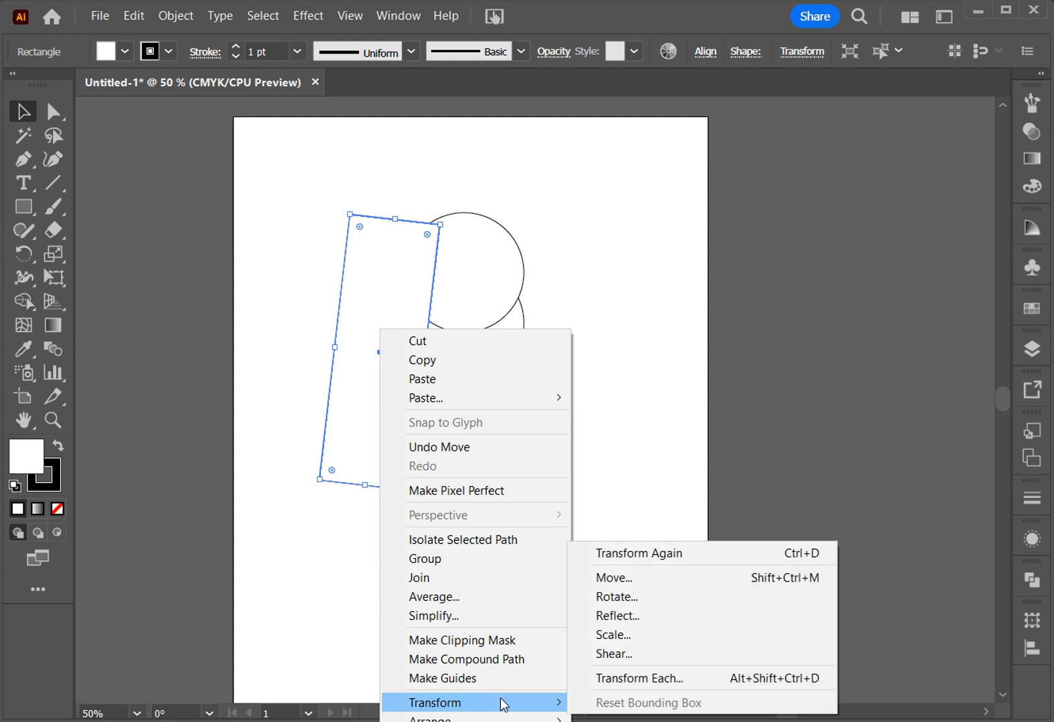
{"action": "left_click", "coordinate": [656, 615]}
{"action": "left_click", "coordinate": [210, 611]}
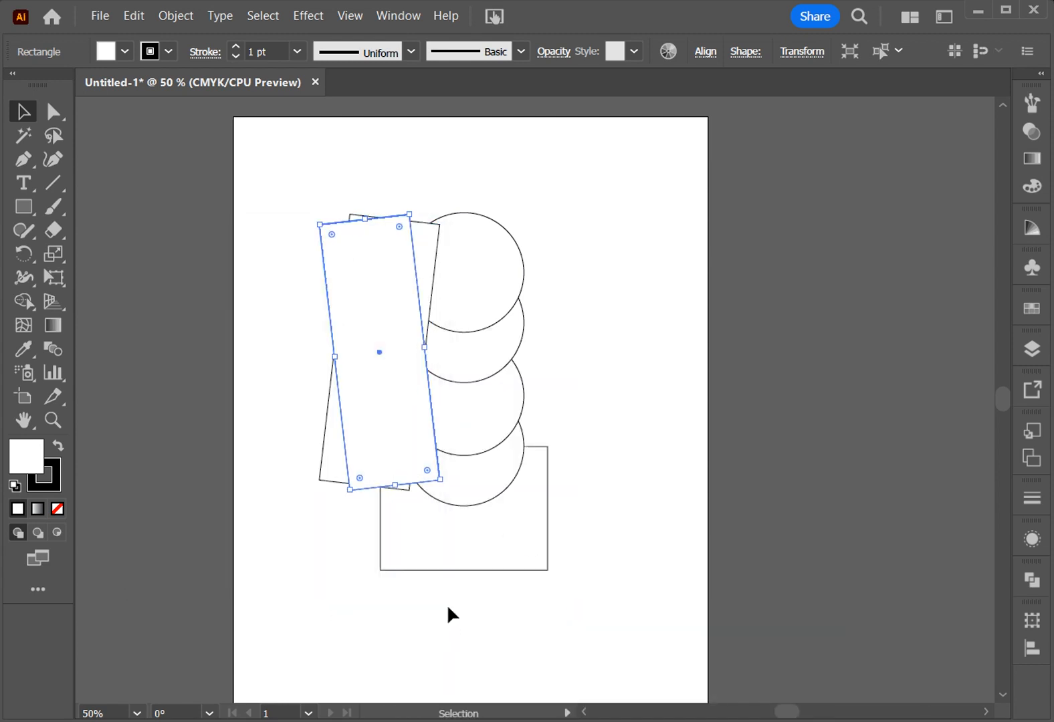
Nudge the mirrored rectangle straight right until it covers the circles' right edges, symmetrical to the original rectangle.
{"action": "key", "text": "shift+Right"}
{"action": "key", "text": "shift+Right"}
{"action": "key", "text": "shift+Right"}
{"action": "key", "text": "shift+Right"}
{"action": "key", "text": "shift+Right"}
{"action": "key", "text": "shift+Right"}
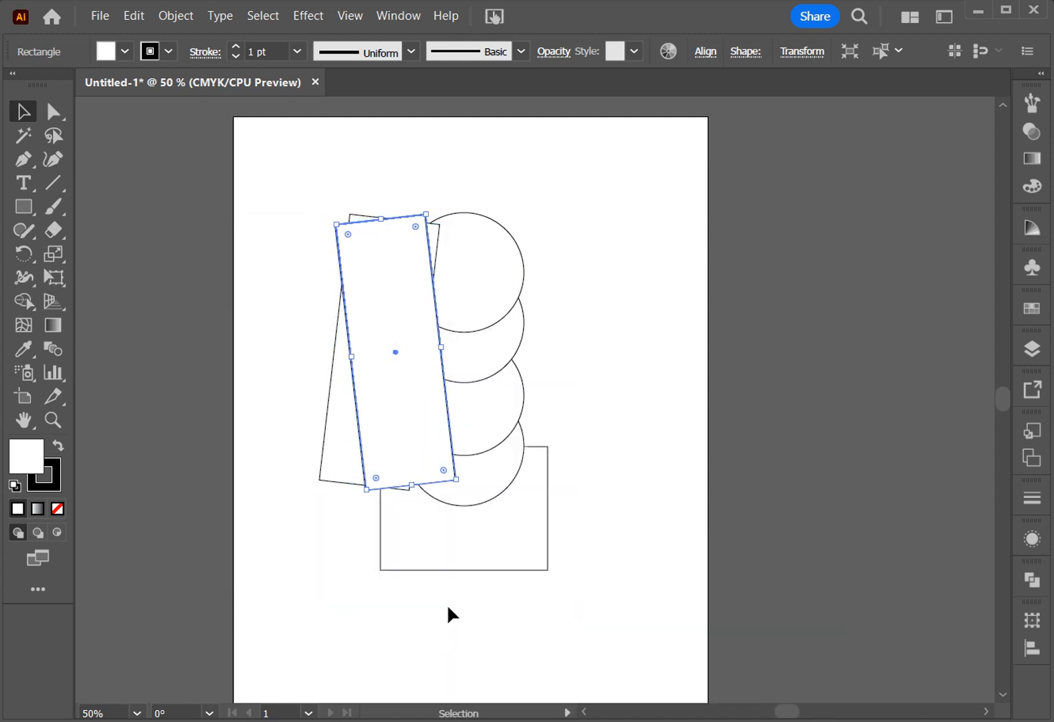
{"action": "key", "text": "shift+Right"}
{"action": "key", "text": "shift+Right"}
{"action": "key", "text": "shift+Right"}
{"action": "key", "text": "shift+Right"}
{"action": "key", "text": "shift+Right"}
{"action": "key", "text": "shift+Right"}
{"action": "key", "text": "shift+Right"}
{"action": "key", "text": "shift+Right"}
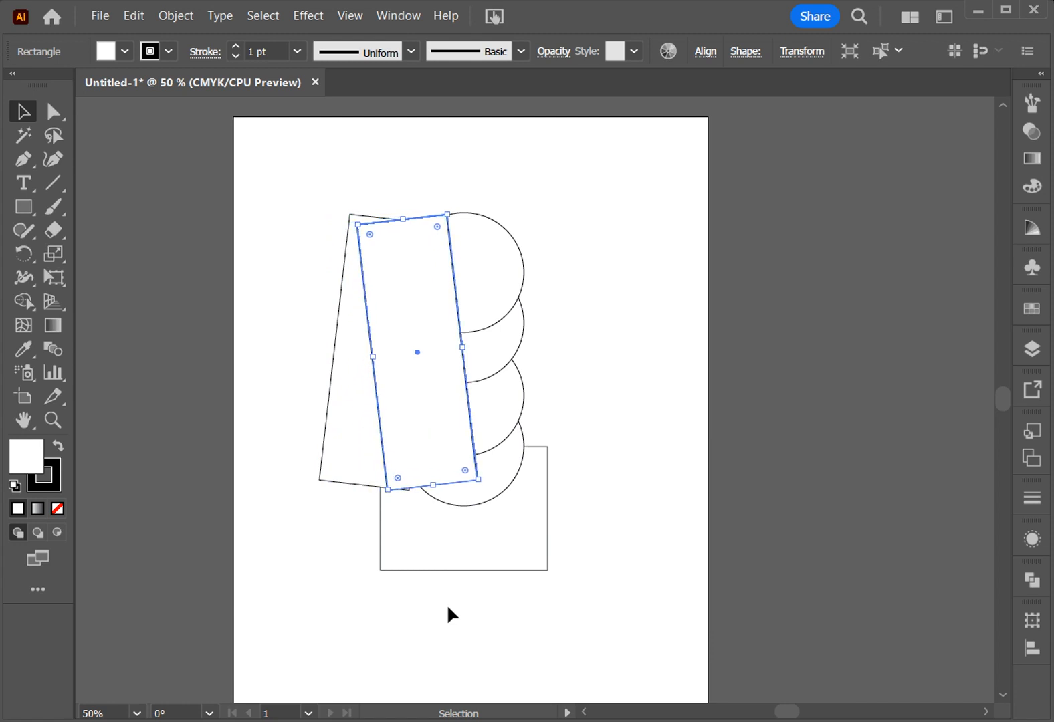
{"action": "key", "text": "shift+Right"}
{"action": "key", "text": "shift+Right"}
{"action": "key", "text": "shift+Right"}
{"action": "key", "text": "shift+Right"}
{"action": "key", "text": "shift+Right"}
{"action": "key", "text": "shift+Right"}
{"action": "key", "text": "shift+Right"}
{"action": "key", "text": "shift+Right"}
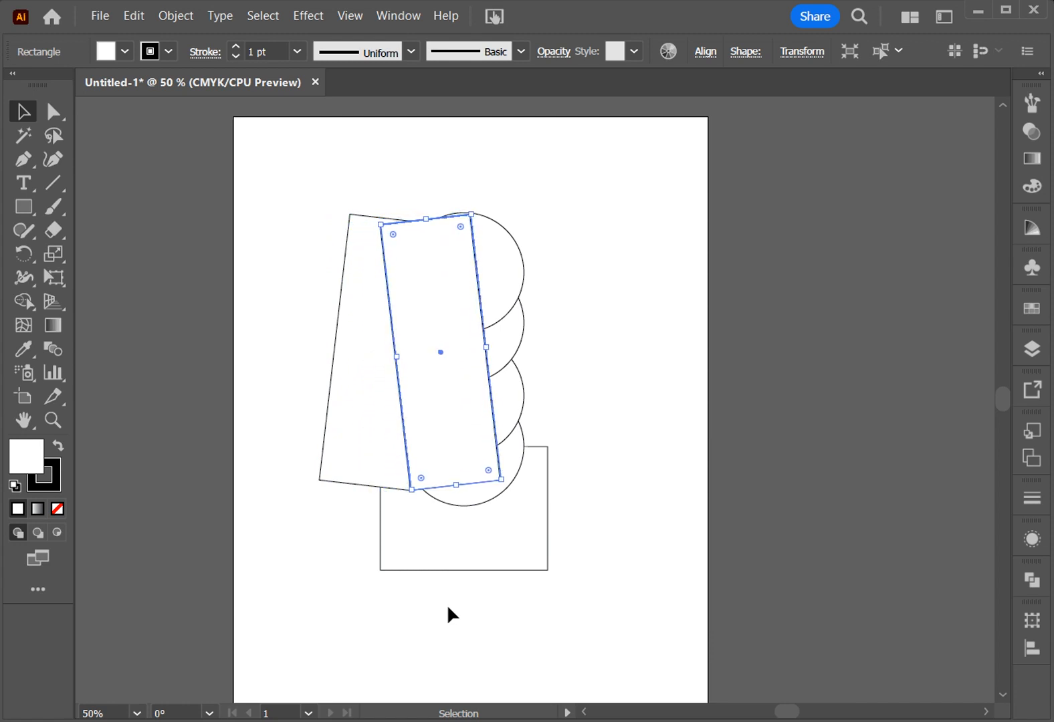
{"action": "key", "text": "shift+Right"}
{"action": "key", "text": "shift+Right"}
{"action": "key", "text": "shift+Right"}
{"action": "key", "text": "shift+Right"}
{"action": "key", "text": "shift+Right"}
{"action": "key", "text": "shift+Right"}
{"action": "key", "text": "shift+Right"}
{"action": "key", "text": "shift+Right"}
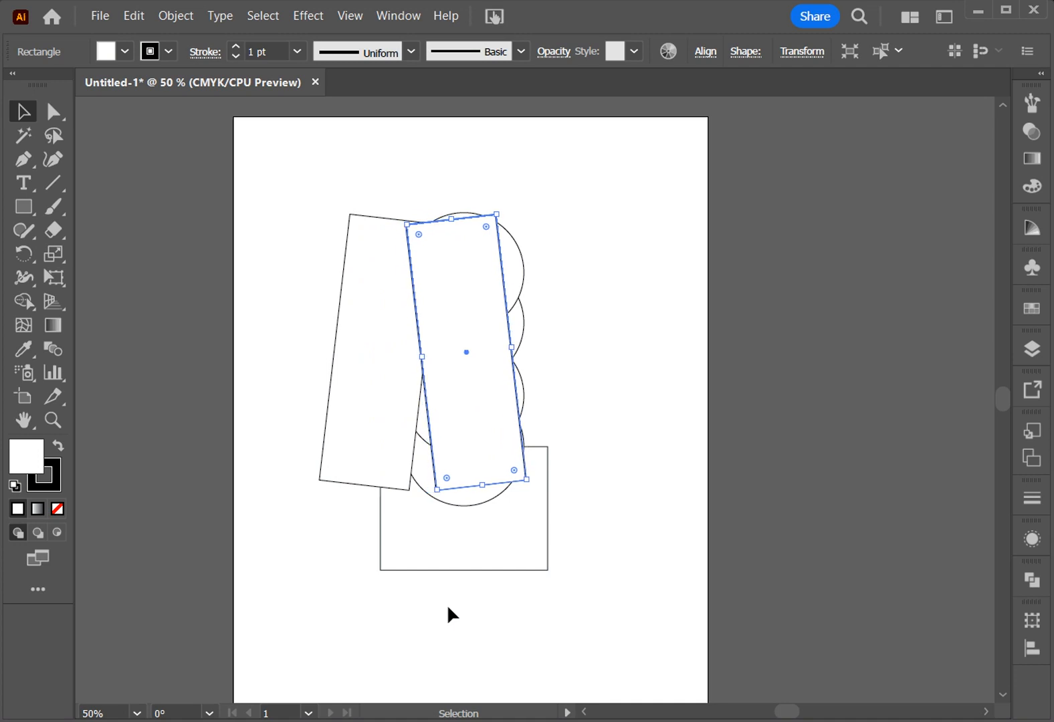
{"action": "key", "text": "shift+Right"}
{"action": "key", "text": "shift+Right"}
{"action": "key", "text": "shift+Right"}
{"action": "key", "text": "shift+Right"}
{"action": "key", "text": "shift+Right"}
{"action": "key", "text": "shift+Right"}
{"action": "key", "text": "shift+Right"}
{"action": "key", "text": "shift+Right"}
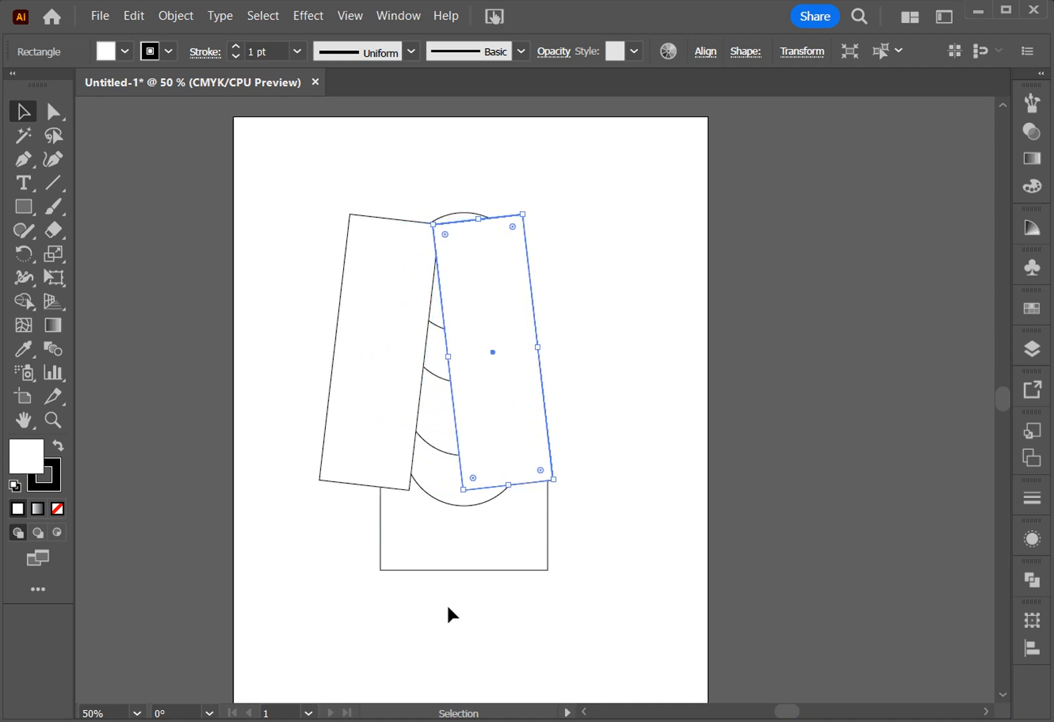
{"action": "key", "text": "shift+Right"}
{"action": "key", "text": "shift+Right"}
{"action": "key", "text": "shift+Right"}
{"action": "key", "text": "shift+Right"}
{"action": "key", "text": "shift+Right"}
{"action": "key", "text": "shift+Right"}
{"action": "key", "text": "shift+Right"}
{"action": "key", "text": "shift+Right"}
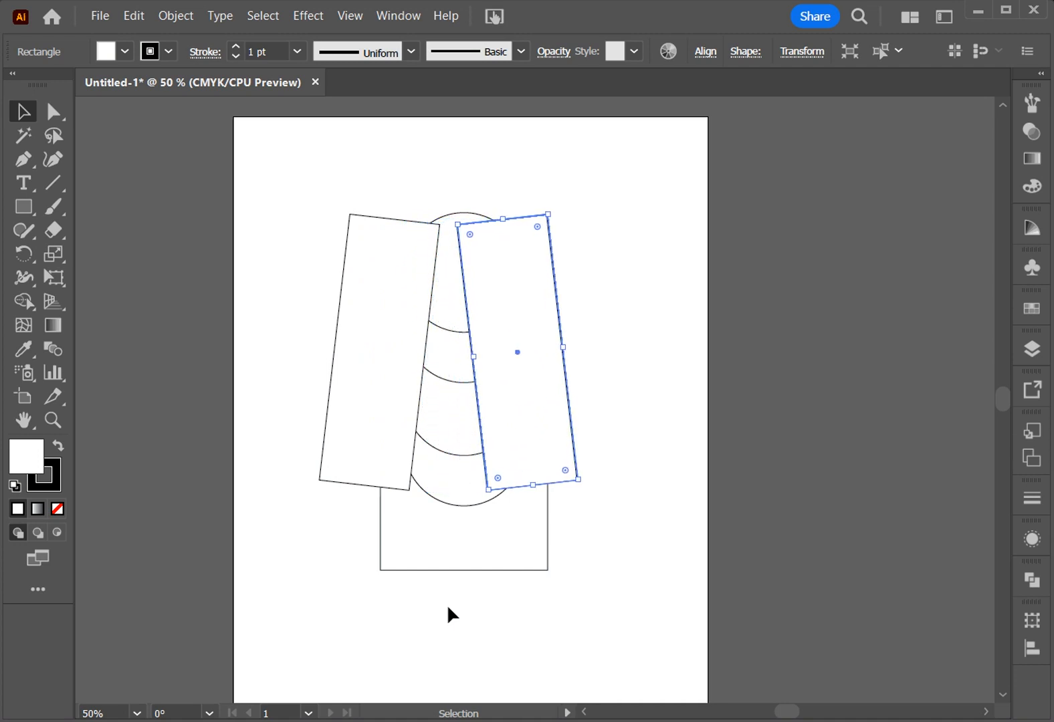
{"action": "key", "text": "shift+Right"}
{"action": "key", "text": "shift+Right"}
{"action": "key", "text": "shift+Right"}
{"action": "key", "text": "shift+Right"}
{"action": "key", "text": "shift+Right"}
{"action": "key", "text": "shift+Right"}
{"action": "key", "text": "shift+Right"}
{"action": "key", "text": "shift+Right"}
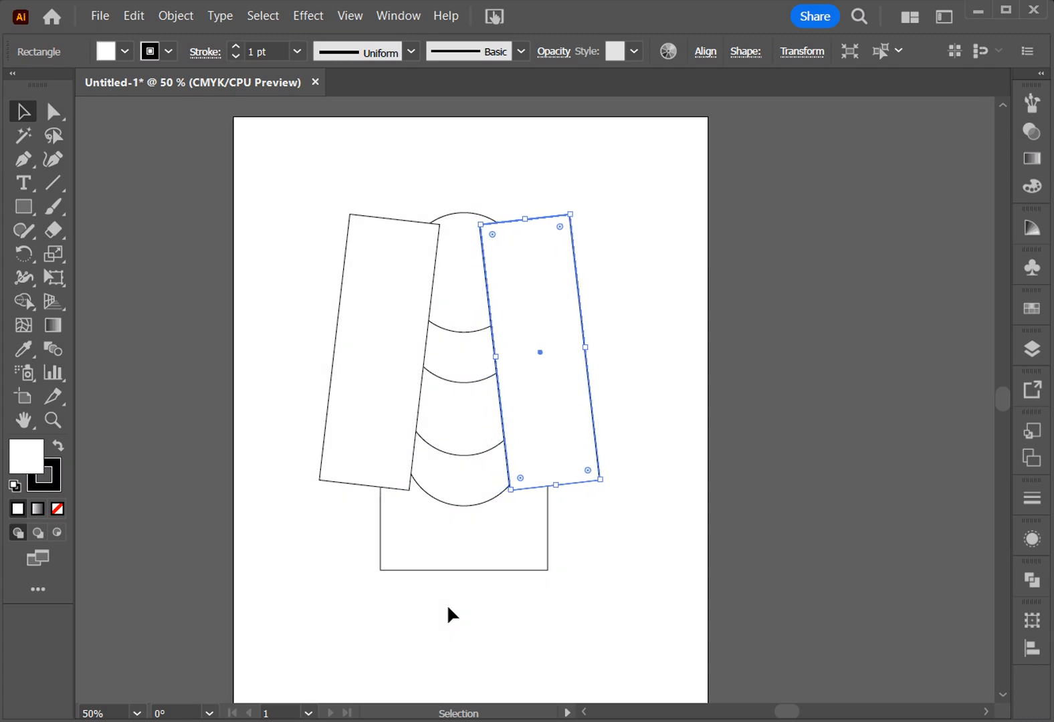
{"action": "key", "text": "shift+Right"}
{"action": "key", "text": "shift+Right"}
{"action": "key", "text": "shift+Right"}
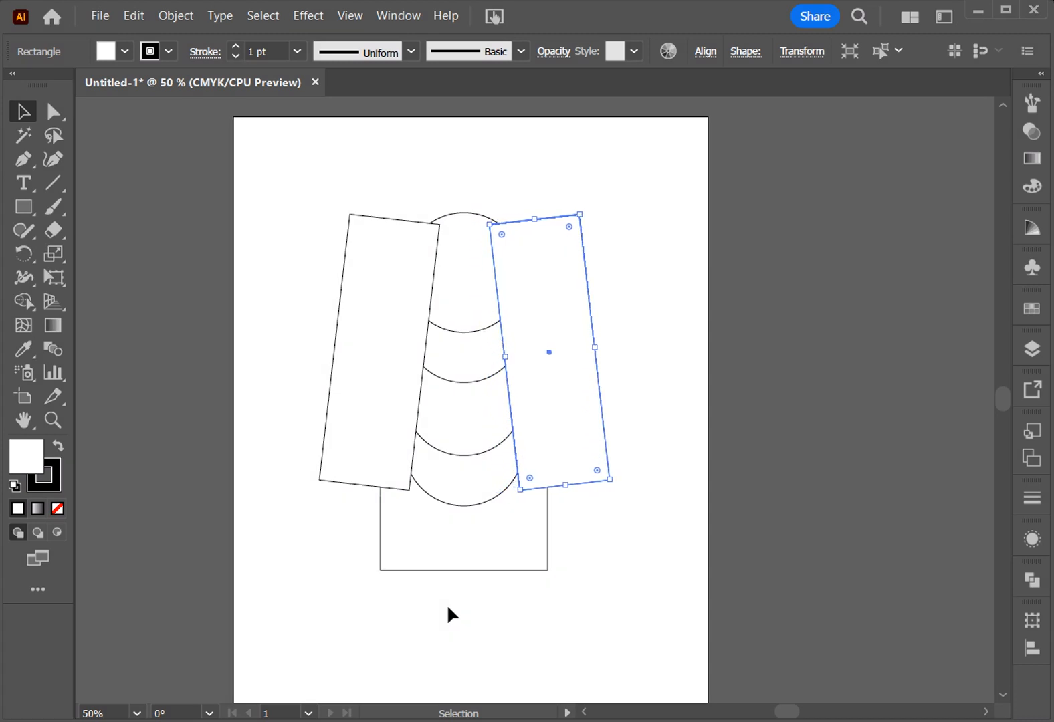
{"action": "key", "text": "shift+Right"}
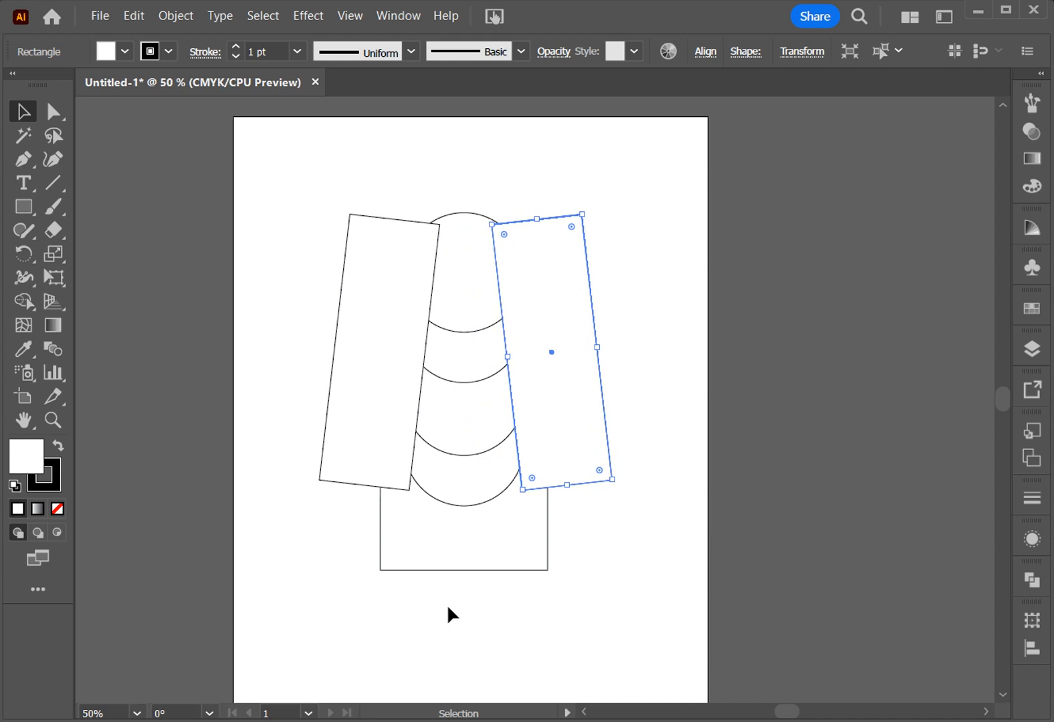
{"action": "key", "text": "shift+Left"}
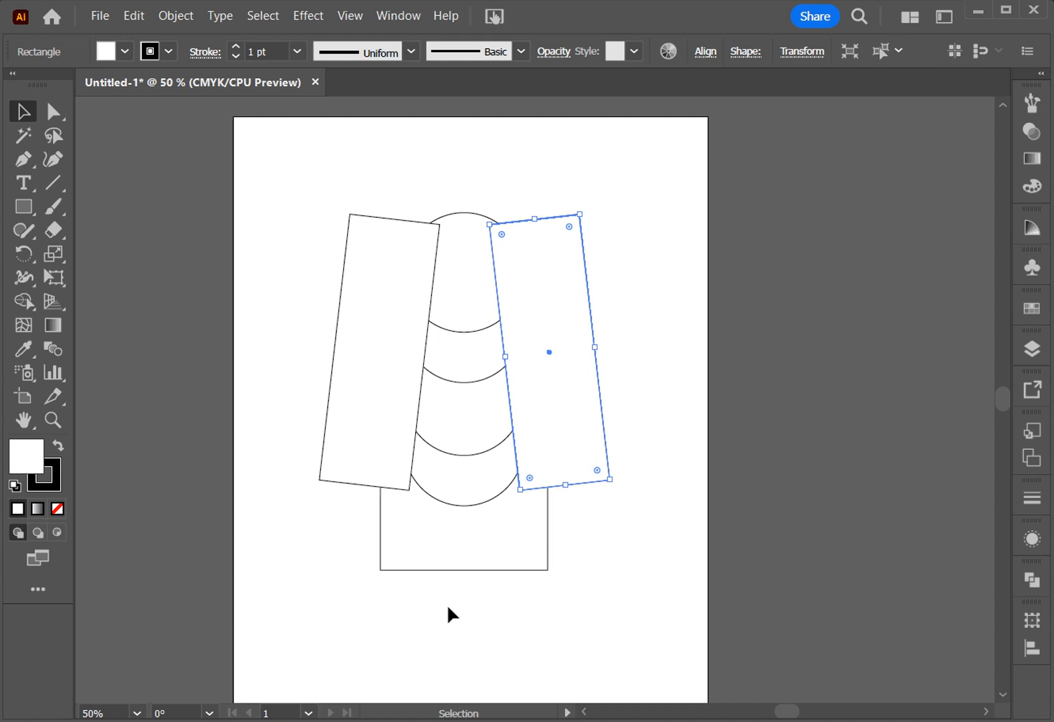
Nudge the second circle from the bottom of the stack straight up by about a tenth of its diameter.
{"action": "left_click", "coordinate": [465, 438]}
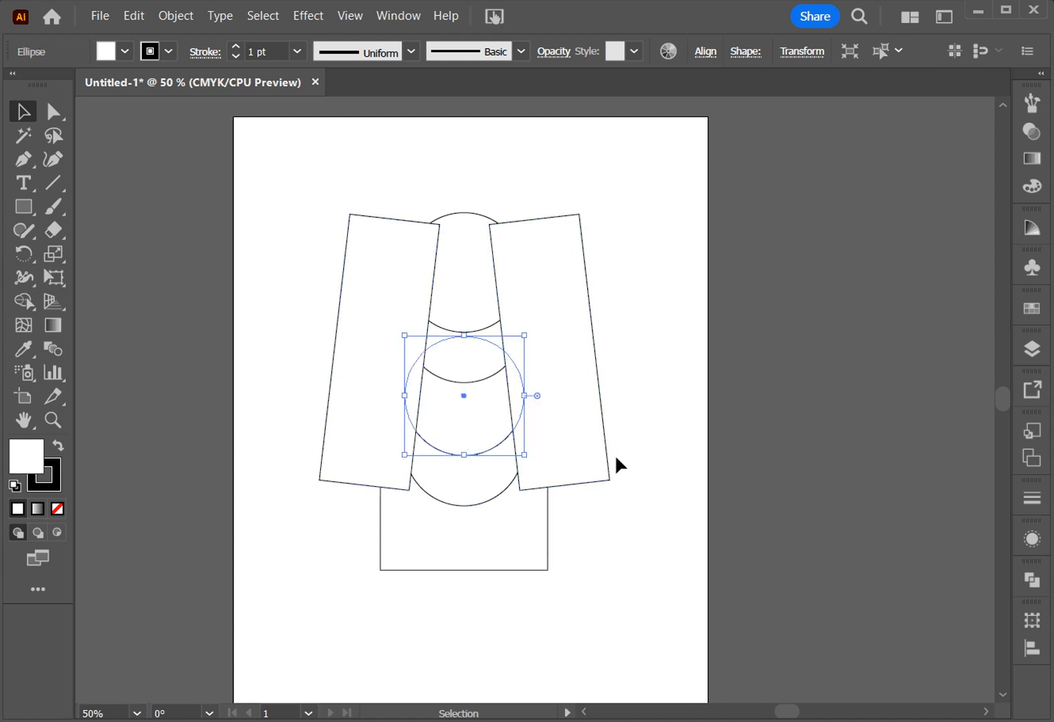
{"action": "key", "text": "Up"}
{"action": "key", "text": "Up"}
{"action": "key", "text": "Up"}
{"action": "key", "text": "Up"}
{"action": "key", "text": "Up"}
{"action": "key", "text": "Up"}
{"action": "key", "text": "Up"}
{"action": "key", "text": "Up"}
{"action": "key", "text": "Up"}
{"action": "key", "text": "Up"}
{"action": "key", "text": "Up"}
{"action": "key", "text": "Up"}
{"action": "key", "text": "Up"}
{"action": "key", "text": "Up"}
{"action": "key", "text": "Up"}
{"action": "key", "text": "Up"}
{"action": "key", "text": "Up"}
{"action": "key", "text": "Up"}
{"action": "key", "text": "Up"}
{"action": "key", "text": "Up"}
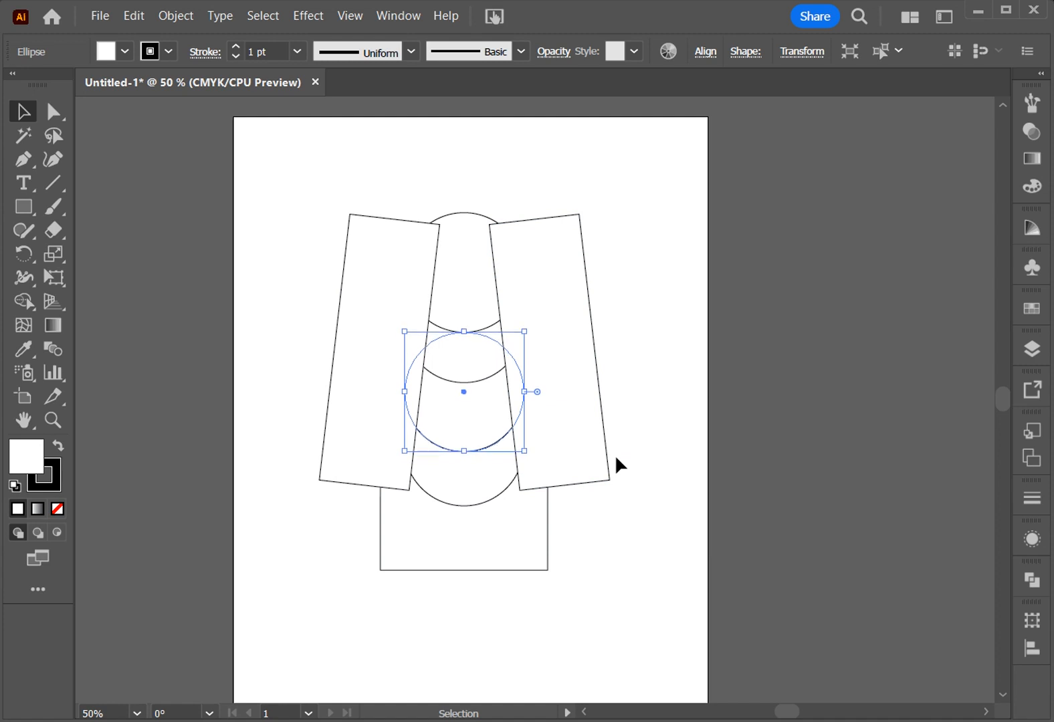
{"action": "key", "text": "Up"}
{"action": "key", "text": "Up"}
{"action": "key", "text": "Up"}
{"action": "key", "text": "Up"}
{"action": "key", "text": "Up"}
{"action": "key", "text": "Up"}
{"action": "key", "text": "Up"}
{"action": "key", "text": "Up"}
{"action": "key", "text": "Up"}
{"action": "key", "text": "Up"}
{"action": "key", "text": "Up"}
{"action": "key", "text": "Up"}
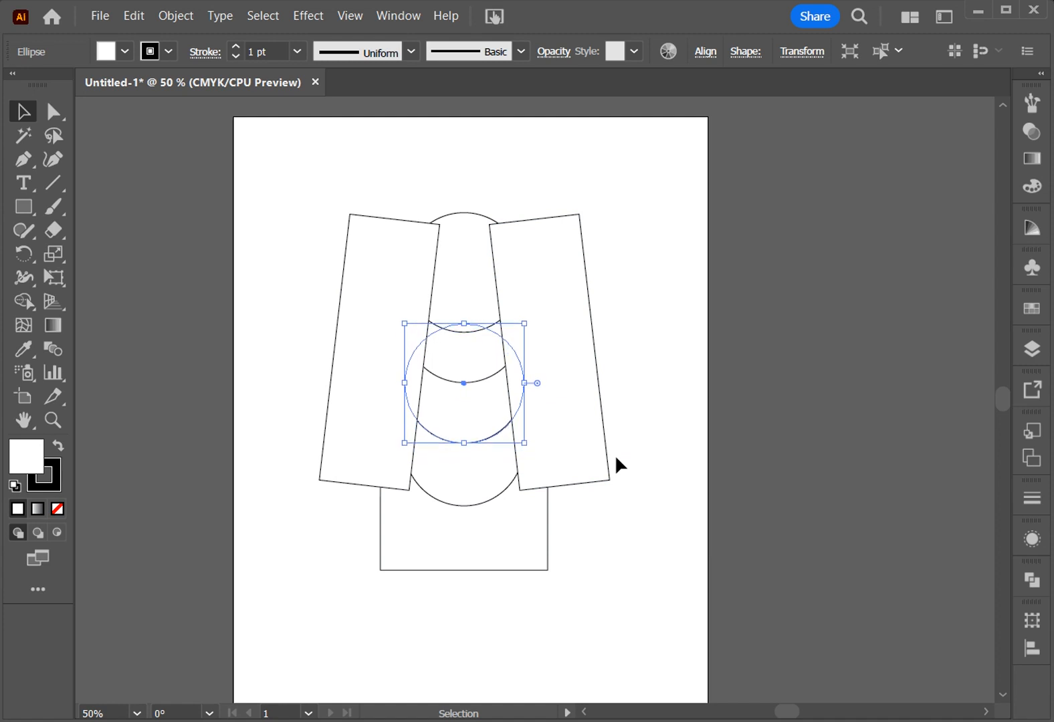
{"action": "key", "text": "Up"}
{"action": "key", "text": "Up"}
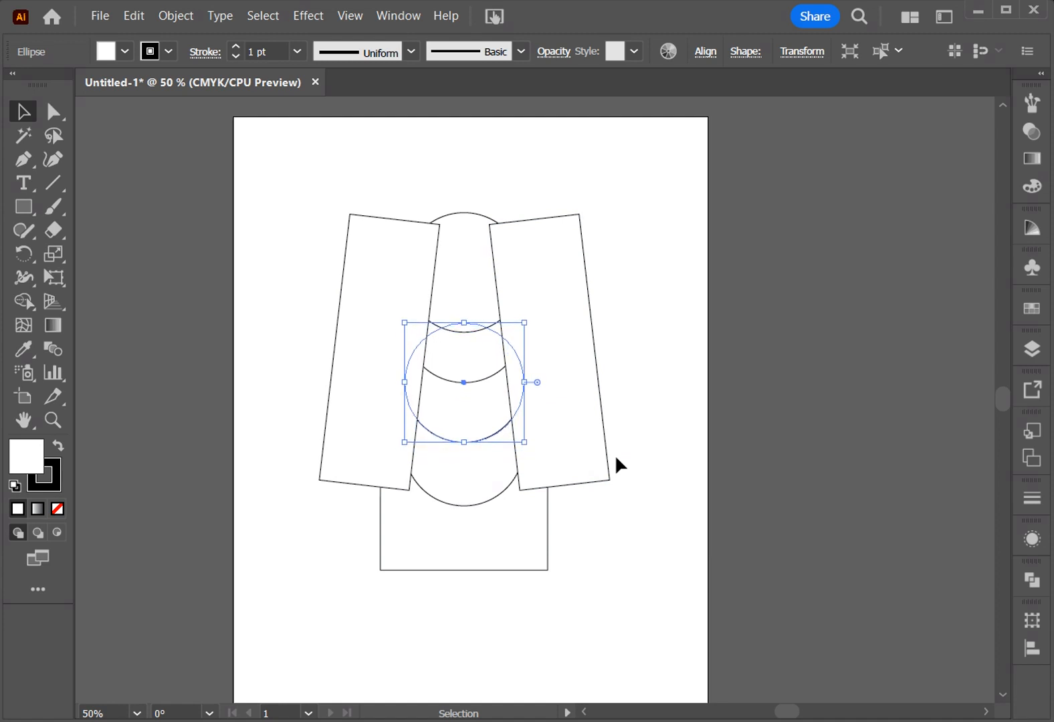
Shift the third circle from the bottom of the stack slightly upward, by about a twentieth of its diameter.
{"action": "left_click", "coordinate": [450, 362]}
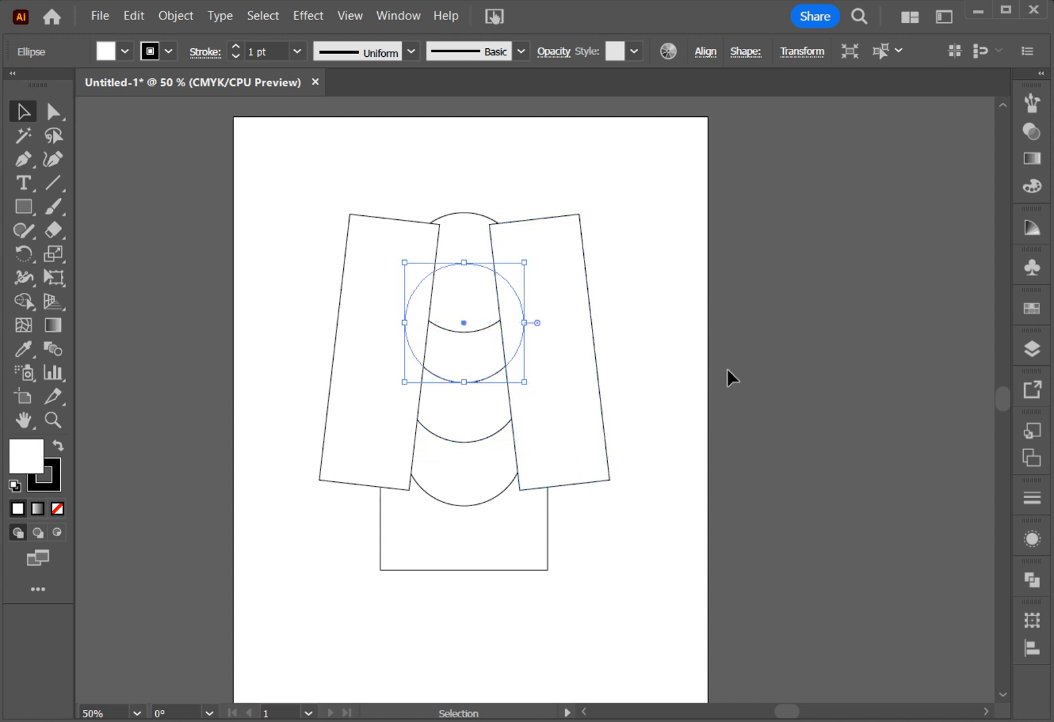
{"action": "key", "text": "Up"}
{"action": "key", "text": "Up"}
{"action": "key", "text": "Up"}
{"action": "key", "text": "Up"}
{"action": "key", "text": "Up"}
{"action": "key", "text": "Up"}
{"action": "key", "text": "Up"}
{"action": "key", "text": "Up"}
{"action": "key", "text": "Up"}
{"action": "key", "text": "Up"}
{"action": "key", "text": "Up"}
{"action": "key", "text": "Up"}
{"action": "key", "text": "Up"}
{"action": "key", "text": "Up"}
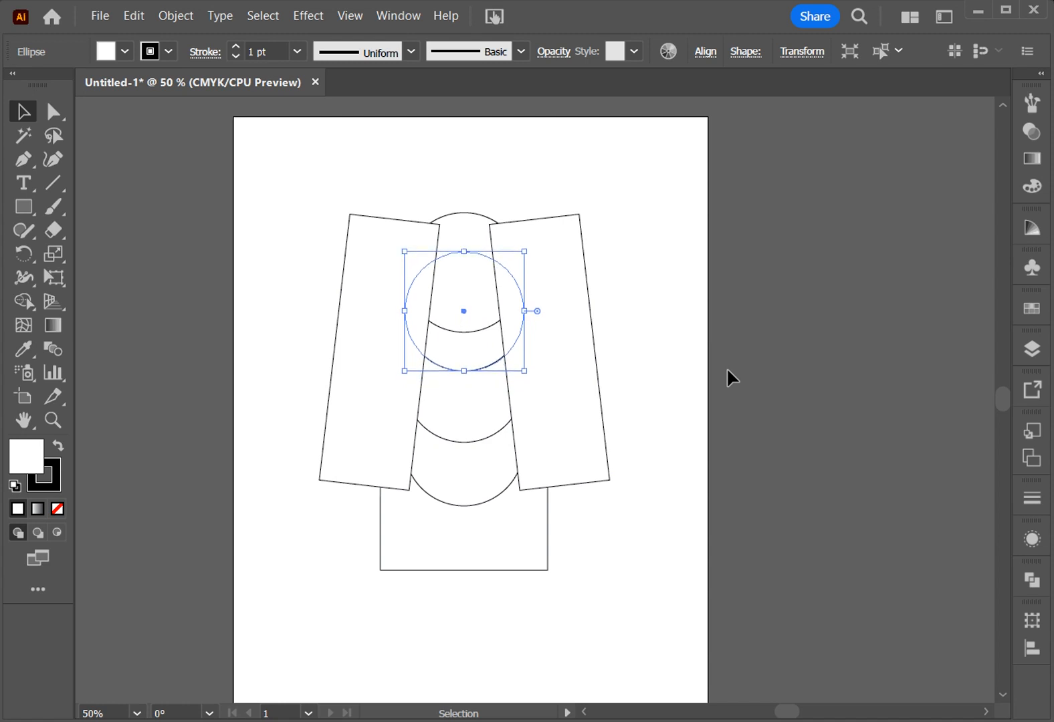
{"action": "key", "text": "Down"}
{"action": "key", "text": "Down"}
{"action": "key", "text": "Down"}
{"action": "key", "text": "Down"}
{"action": "key", "text": "Down"}
{"action": "key", "text": "Down"}
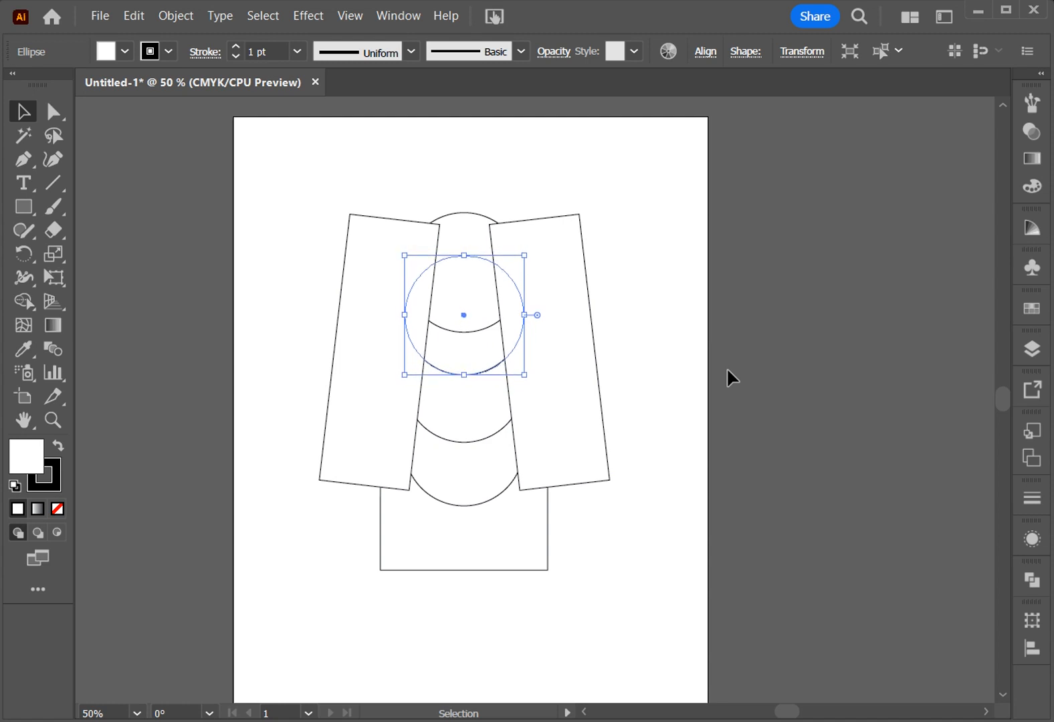
{"action": "key", "text": "Down"}
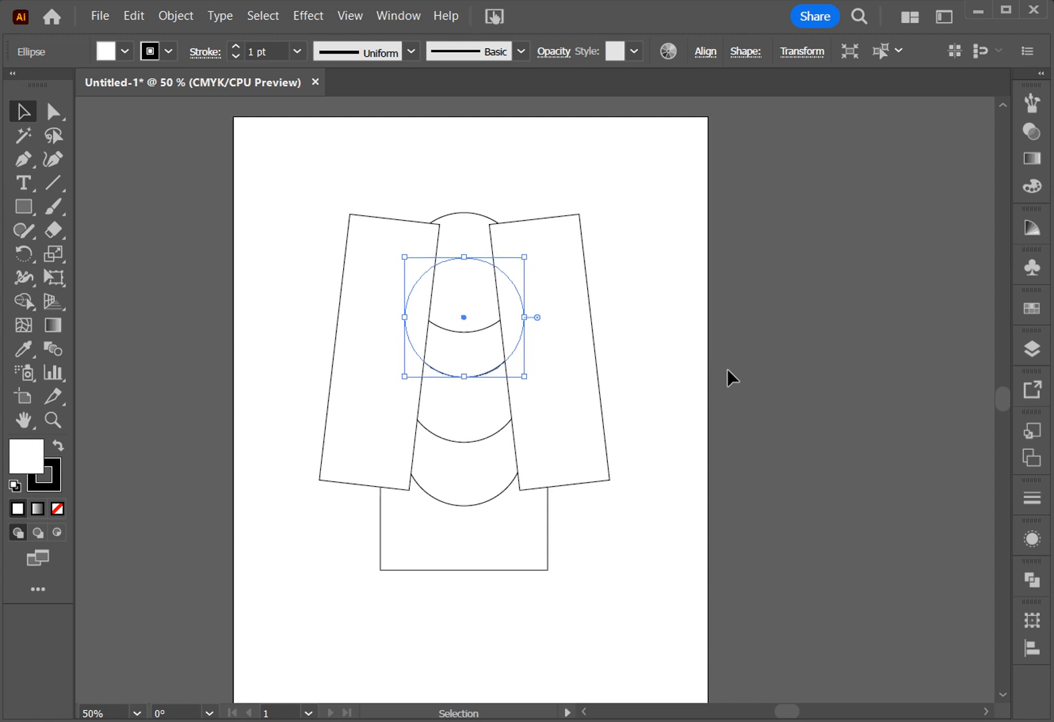
Nudge the topmost circle straight up by about a quarter of its diameter, above the tops of the tilted rectangles.
{"action": "left_click", "coordinate": [467, 307]}
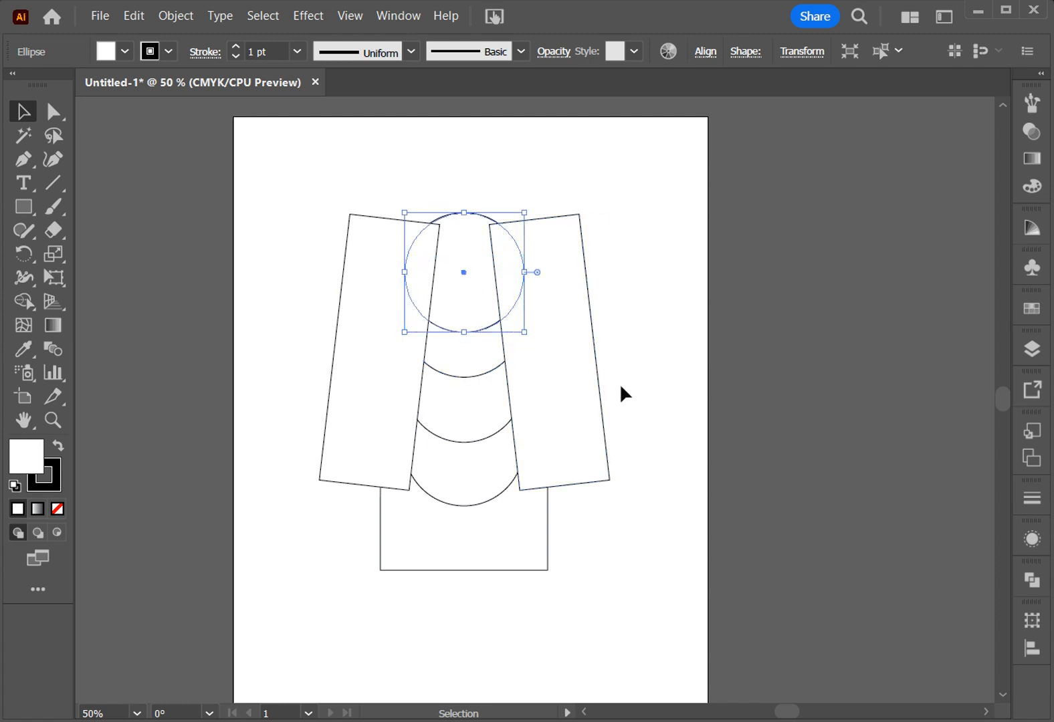
{"action": "key", "text": "Up"}
{"action": "key", "text": "Up"}
{"action": "key", "text": "Up"}
{"action": "key", "text": "Up"}
{"action": "key", "text": "Up"}
{"action": "key", "text": "Up"}
{"action": "key", "text": "Up"}
{"action": "key", "text": "Up"}
{"action": "key", "text": "Up"}
{"action": "key", "text": "Up"}
{"action": "key", "text": "Up"}
{"action": "key", "text": "Up"}
{"action": "key", "text": "Up"}
{"action": "key", "text": "Up"}
{"action": "key", "text": "Up"}
{"action": "key", "text": "Up"}
{"action": "key", "text": "Up"}
{"action": "key", "text": "Up"}
{"action": "key", "text": "Up"}
{"action": "key", "text": "Up"}
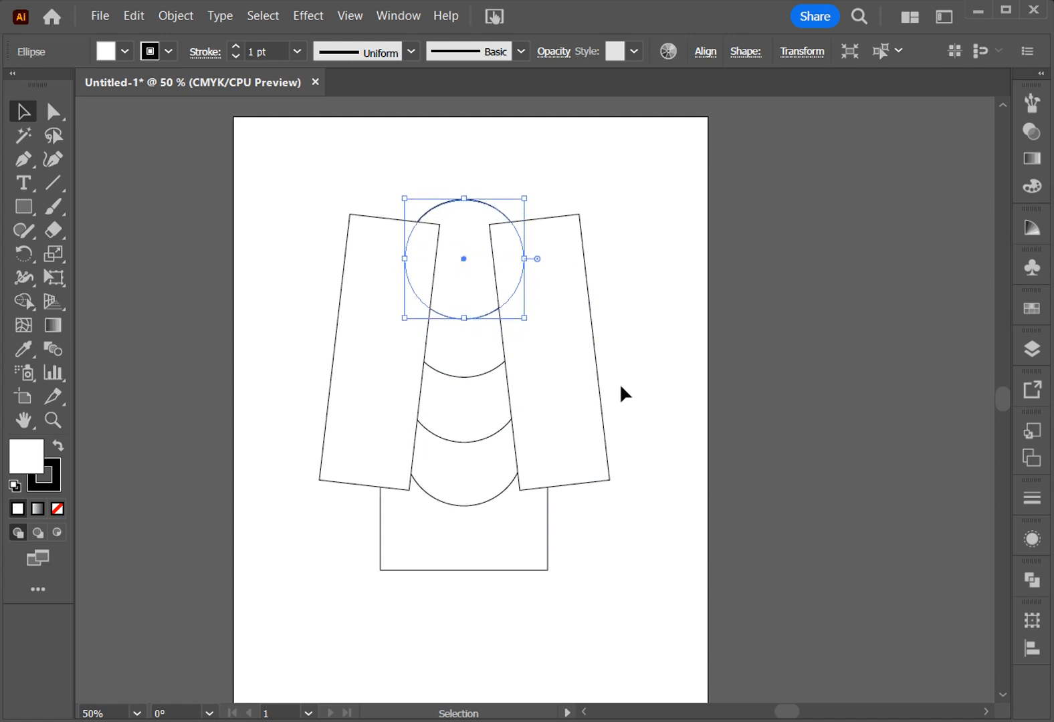
{"action": "key", "text": "Up"}
{"action": "key", "text": "Up"}
{"action": "key", "text": "Up"}
{"action": "key", "text": "Up"}
{"action": "key", "text": "Up"}
{"action": "key", "text": "Up"}
{"action": "key", "text": "Up"}
{"action": "key", "text": "Up"}
{"action": "key", "text": "Up"}
{"action": "key", "text": "Up"}
{"action": "key", "text": "Up"}
{"action": "key", "text": "Up"}
{"action": "key", "text": "Up"}
{"action": "key", "text": "Up"}
{"action": "key", "text": "Up"}
{"action": "key", "text": "Up"}
{"action": "key", "text": "Up"}
{"action": "key", "text": "Up"}
{"action": "key", "text": "Up"}
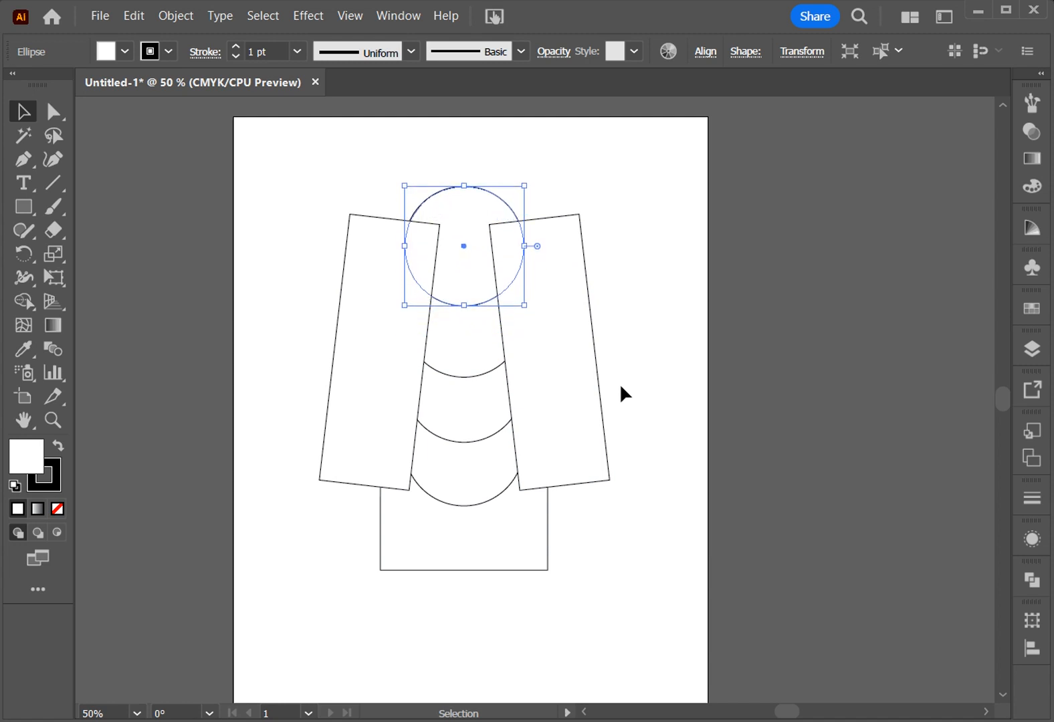
{"action": "key", "text": "Up"}
{"action": "key", "text": "Up"}
{"action": "key", "text": "Up"}
{"action": "key", "text": "Up"}
{"action": "key", "text": "Up"}
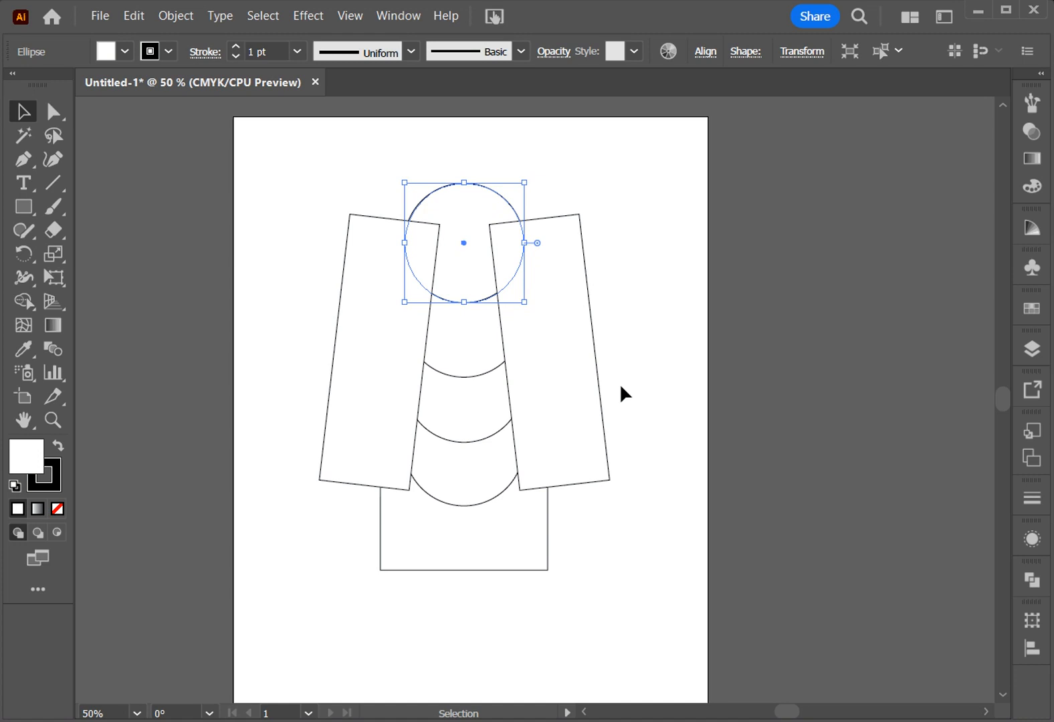
Scale the topmost circle down proportionally from its centre to a little under two thirds of its diameter.
{"action": "left_click", "coordinate": [224, 323]}
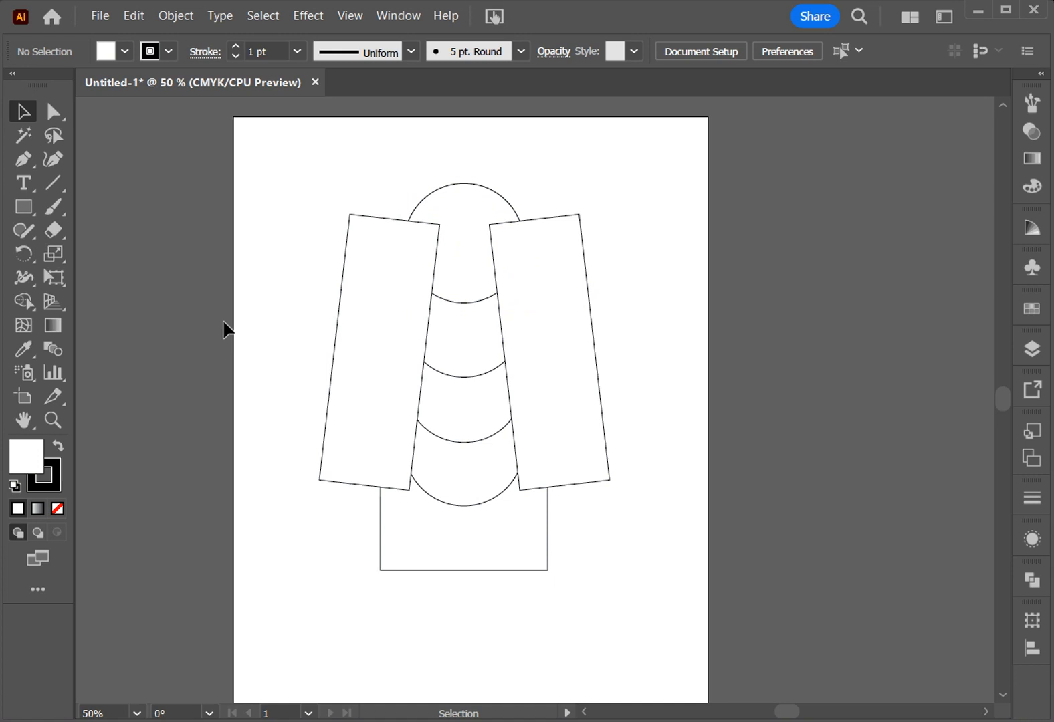
{"action": "left_click", "coordinate": [469, 275]}
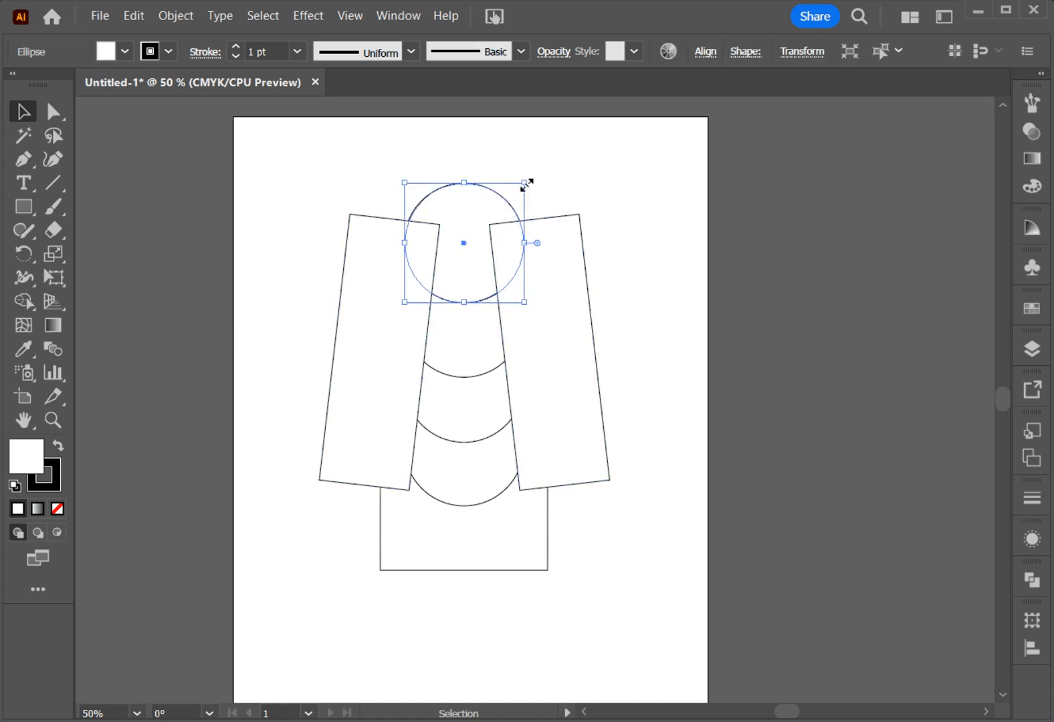
{"action": "left_click_drag", "start_coordinate": [525, 184], "coordinate": [515, 206]}
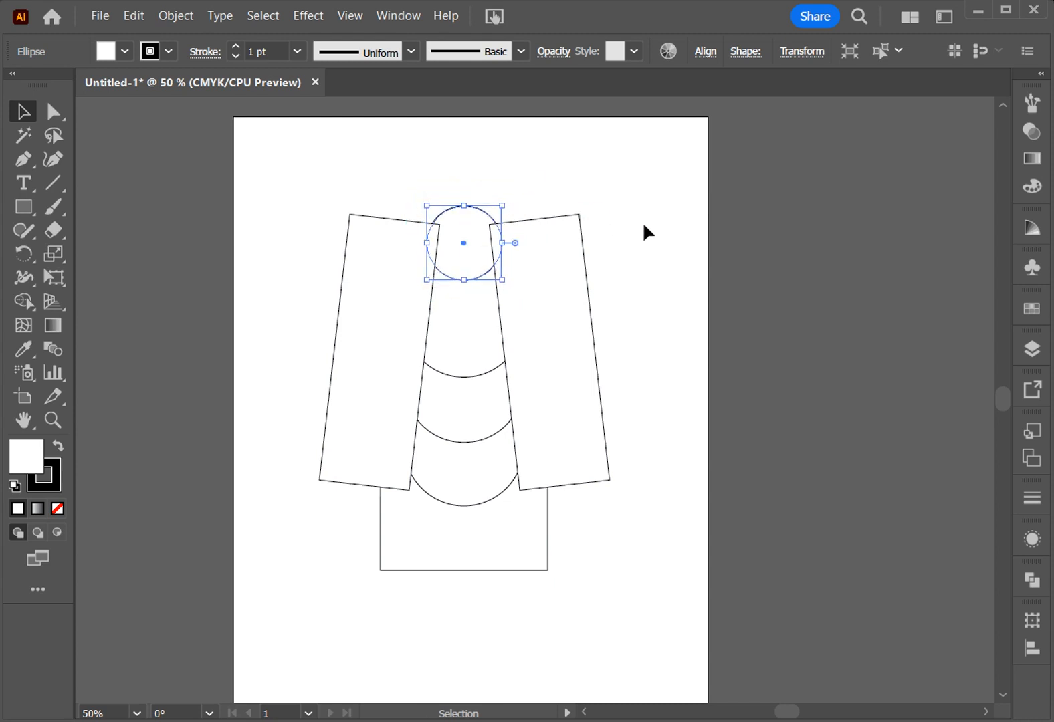
Lower the small top circle by about 60% of its diameter so it sits between the tilted rectangles overlapping the circle below, and deselect it.
{"action": "key", "text": "Down"}
{"action": "key", "text": "Down"}
{"action": "key", "text": "Down"}
{"action": "key", "text": "Down"}
{"action": "key", "text": "Down"}
{"action": "key", "text": "Down"}
{"action": "key", "text": "Down"}
{"action": "key", "text": "Down"}
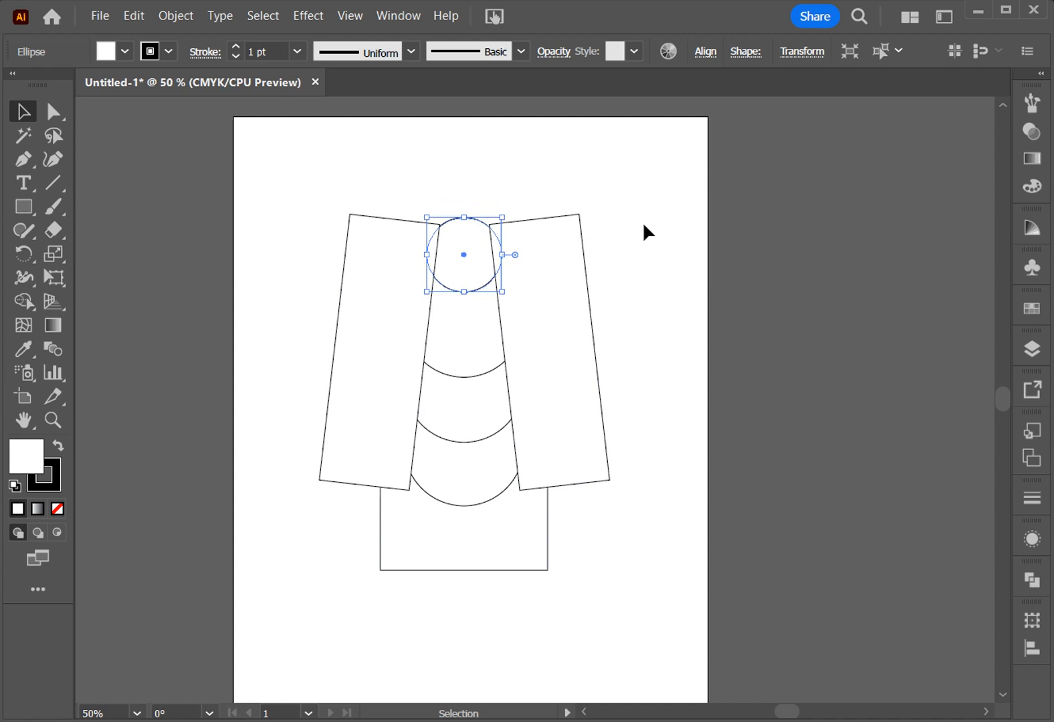
{"action": "key", "text": "Down"}
{"action": "key", "text": "Down"}
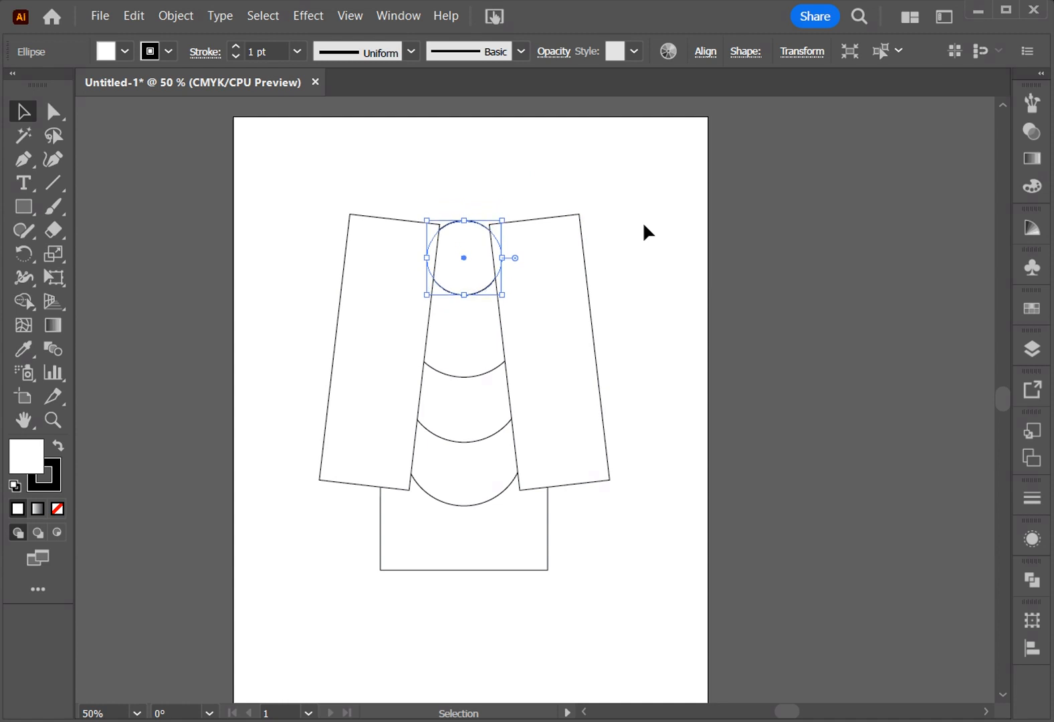
{"action": "key", "text": "Down"}
{"action": "key", "text": "Down"}
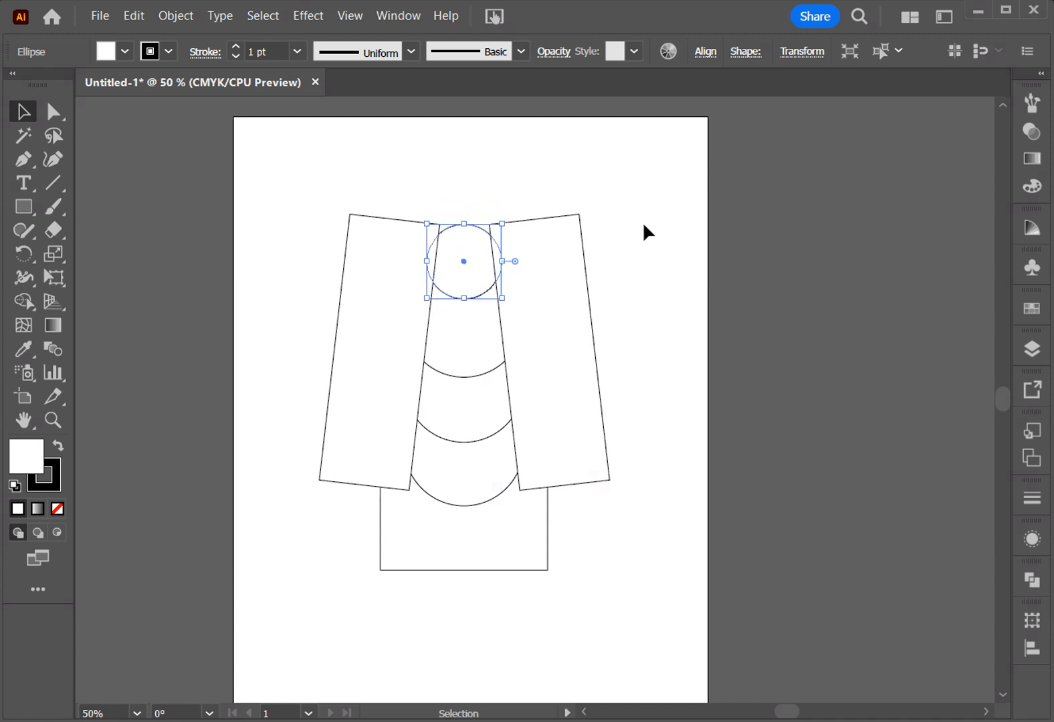
{"action": "key", "text": "Down"}
{"action": "key", "text": "Down"}
{"action": "key", "text": "Down"}
{"action": "key", "text": "Down"}
{"action": "key", "text": "Down"}
{"action": "key", "text": "Down"}
{"action": "key", "text": "Down"}
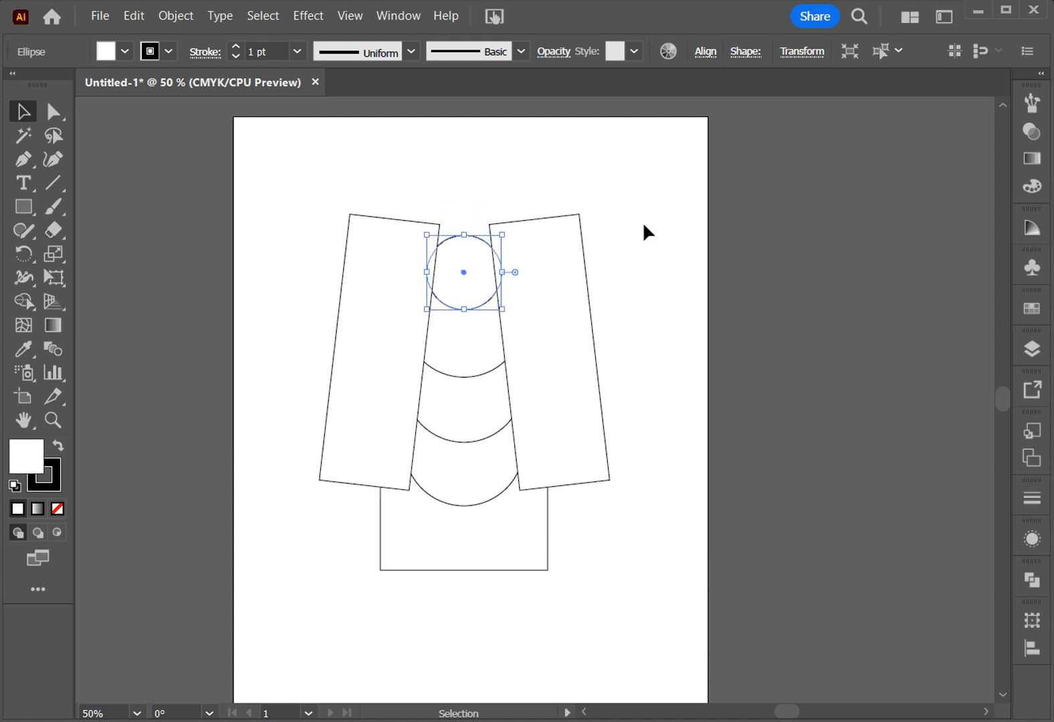
{"action": "key", "text": "Down"}
{"action": "key", "text": "Down"}
{"action": "key", "text": "Down"}
{"action": "key", "text": "Down"}
{"action": "key", "text": "Down"}
{"action": "key", "text": "Down"}
{"action": "key", "text": "Down"}
{"action": "key", "text": "Down"}
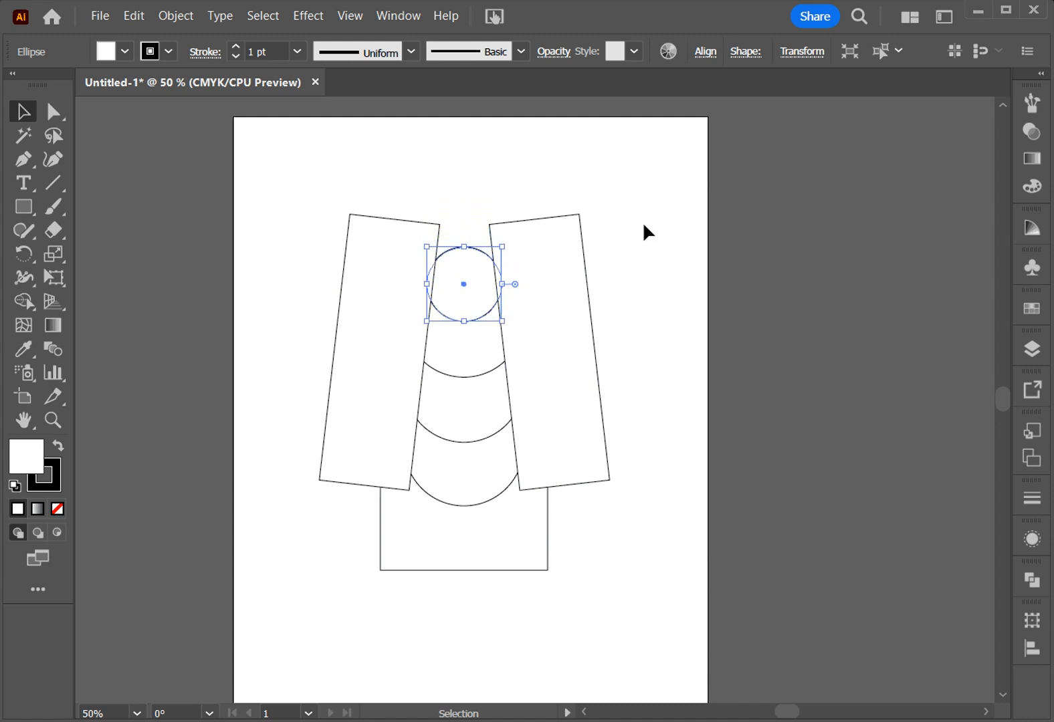
{"action": "key", "text": "Down"}
{"action": "key", "text": "Down"}
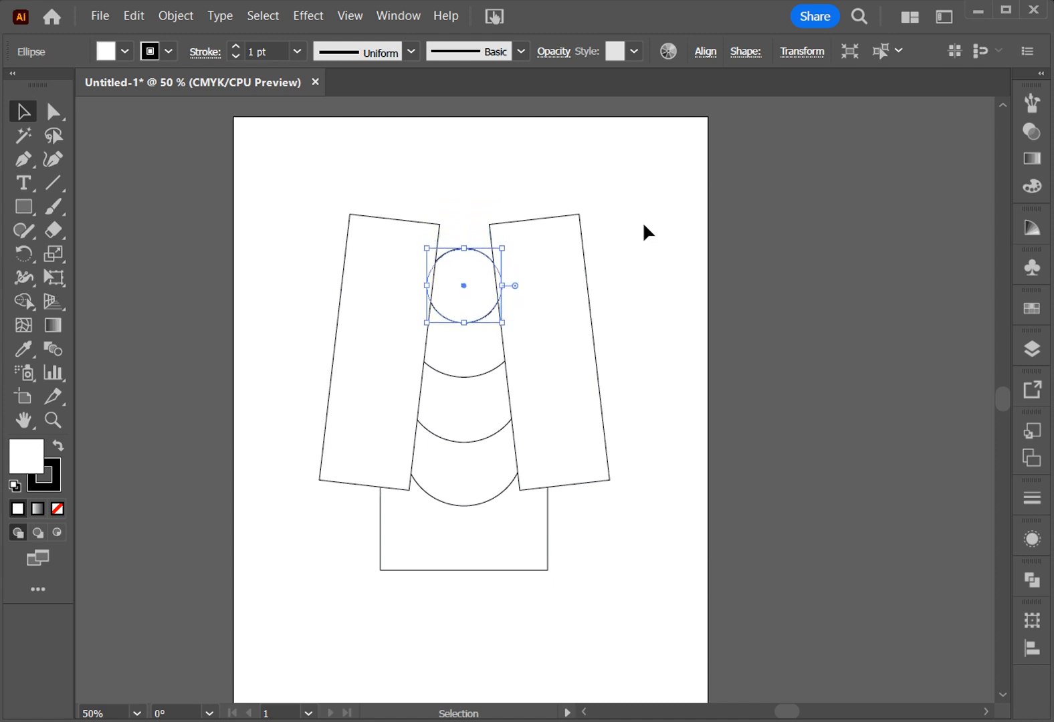
{"action": "key", "text": "Down"}
{"action": "key", "text": "Down"}
{"action": "key", "text": "Down"}
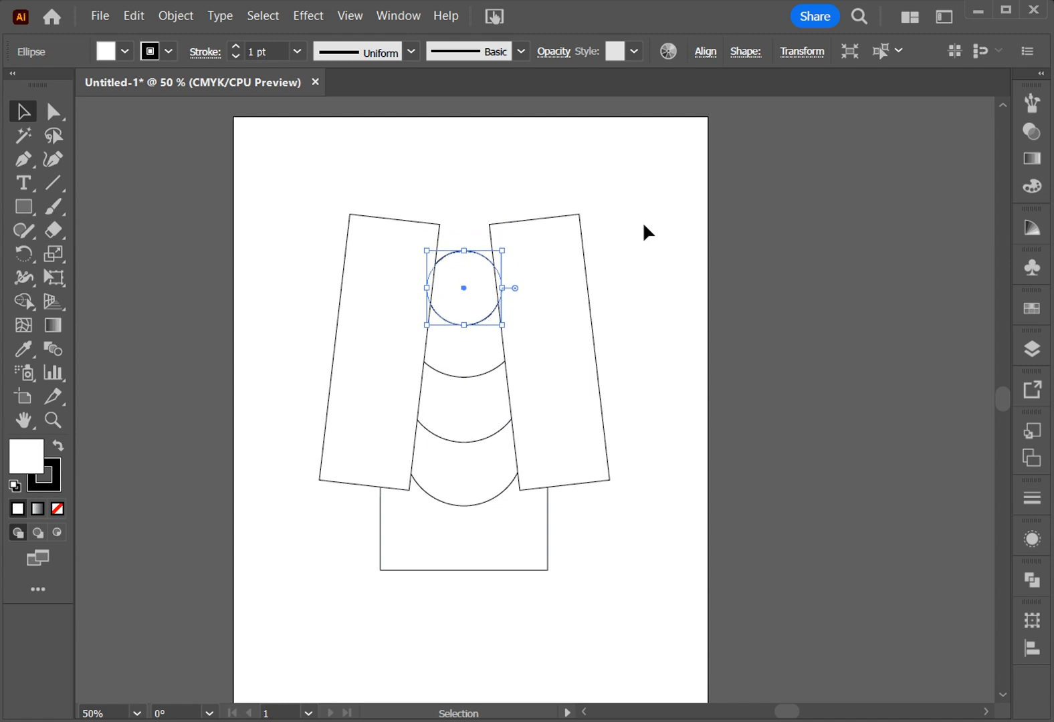
{"action": "key", "text": "Down"}
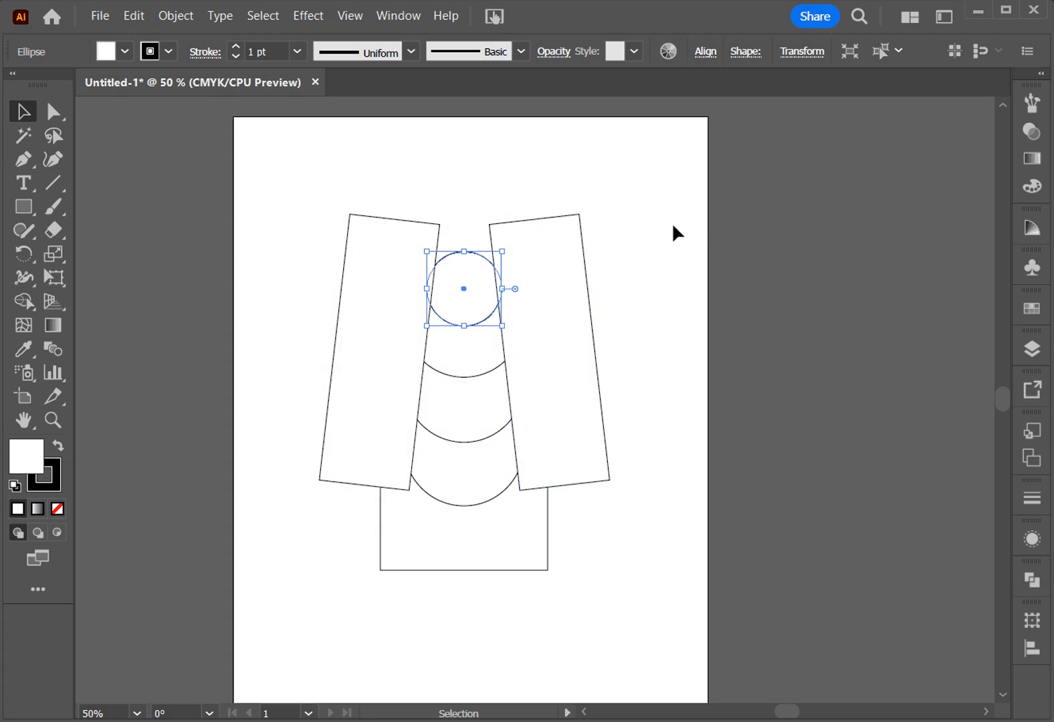
{"action": "key", "text": "Down"}
{"action": "key", "text": "Down"}
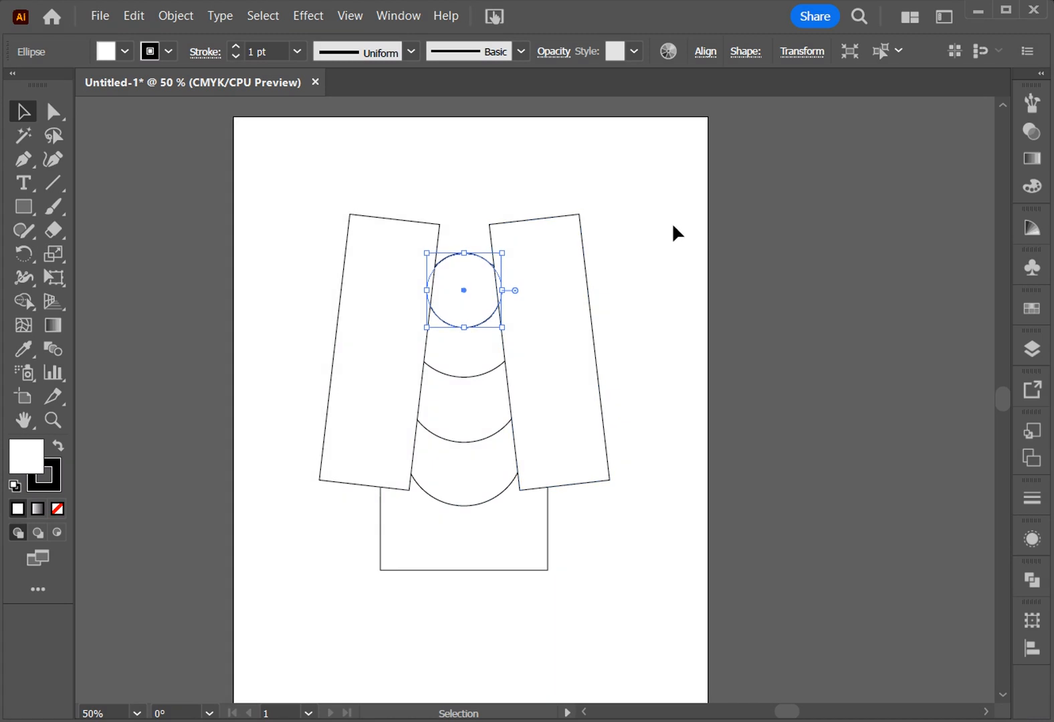
{"action": "key", "text": "Up"}
{"action": "key", "text": "Up"}
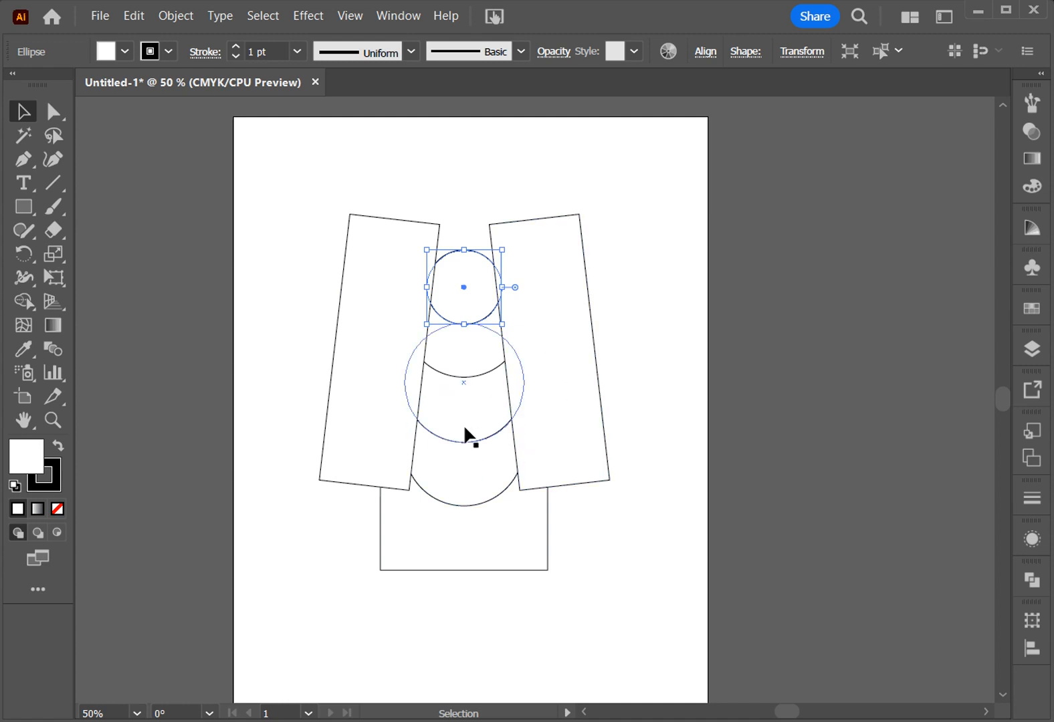
{"action": "left_click_drag", "start_coordinate": [301, 208], "coordinate": [605, 478]}
{"action": "left_click", "coordinate": [492, 556]}
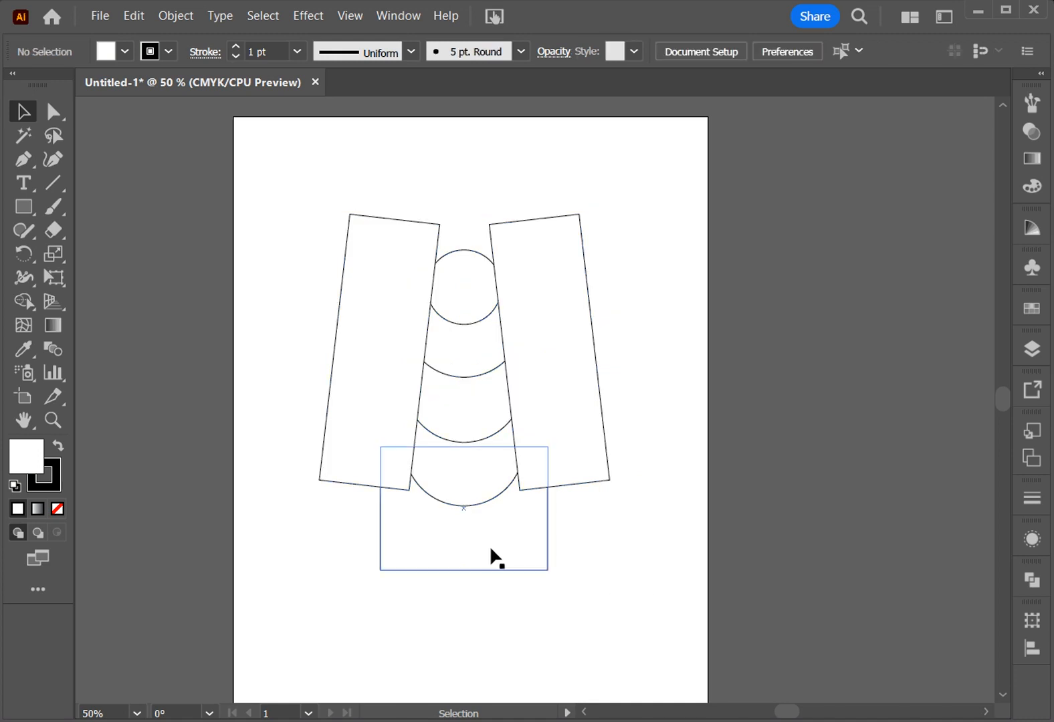
Nudge the bottom rectangle straight down by about two thirds of its height, leaving a small gap below the lowest circle.
{"action": "key", "text": "Down"}
{"action": "key", "text": "Down"}
{"action": "key", "text": "Down"}
{"action": "key", "text": "Down"}
{"action": "key", "text": "Down"}
{"action": "key", "text": "Down"}
{"action": "key", "text": "Down"}
{"action": "key", "text": "Down"}
{"action": "key", "text": "Down"}
{"action": "key", "text": "Down"}
{"action": "key", "text": "Down"}
{"action": "key", "text": "Down"}
{"action": "key", "text": "Down"}
{"action": "key", "text": "Down"}
{"action": "key", "text": "Down"}
{"action": "key", "text": "Down"}
{"action": "key", "text": "Down"}
{"action": "key", "text": "Down"}
{"action": "key", "text": "Down"}
{"action": "key", "text": "Down"}
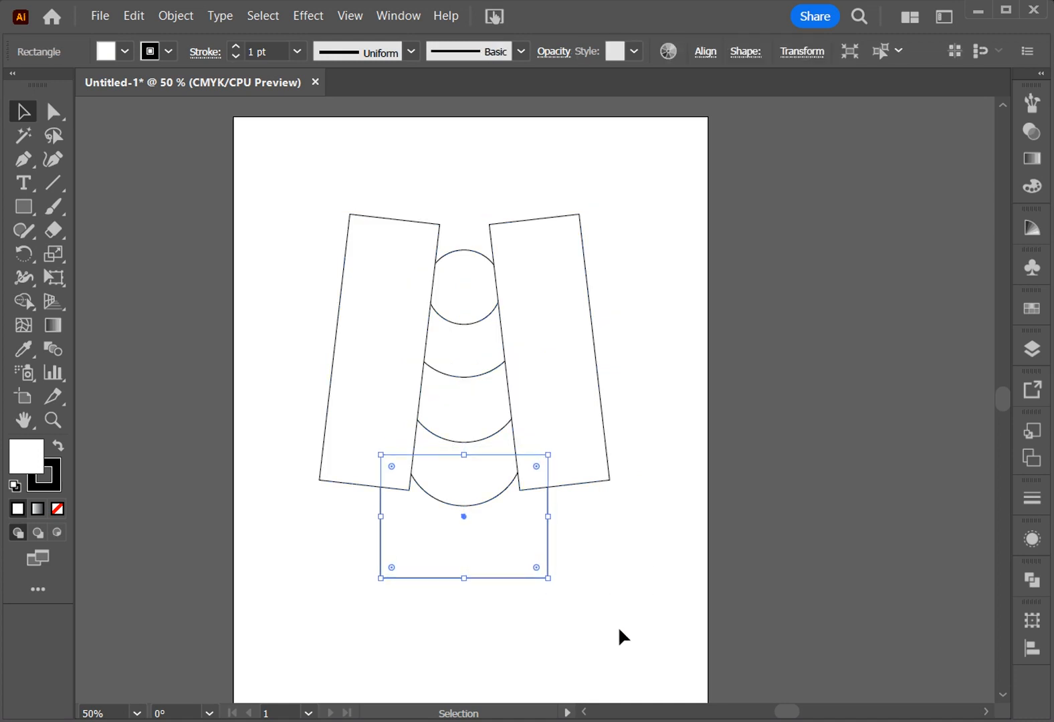
{"action": "key", "text": "Down"}
{"action": "key", "text": "Down"}
{"action": "key", "text": "Down"}
{"action": "key", "text": "Down"}
{"action": "key", "text": "Down"}
{"action": "key", "text": "Down"}
{"action": "key", "text": "Down"}
{"action": "key", "text": "Down"}
{"action": "key", "text": "Down"}
{"action": "key", "text": "Down"}
{"action": "key", "text": "Down"}
{"action": "key", "text": "Down"}
{"action": "key", "text": "Down"}
{"action": "key", "text": "Down"}
{"action": "key", "text": "Down"}
{"action": "key", "text": "Down"}
{"action": "key", "text": "Down"}
{"action": "key", "text": "Down"}
{"action": "key", "text": "Down"}
{"action": "key", "text": "Down"}
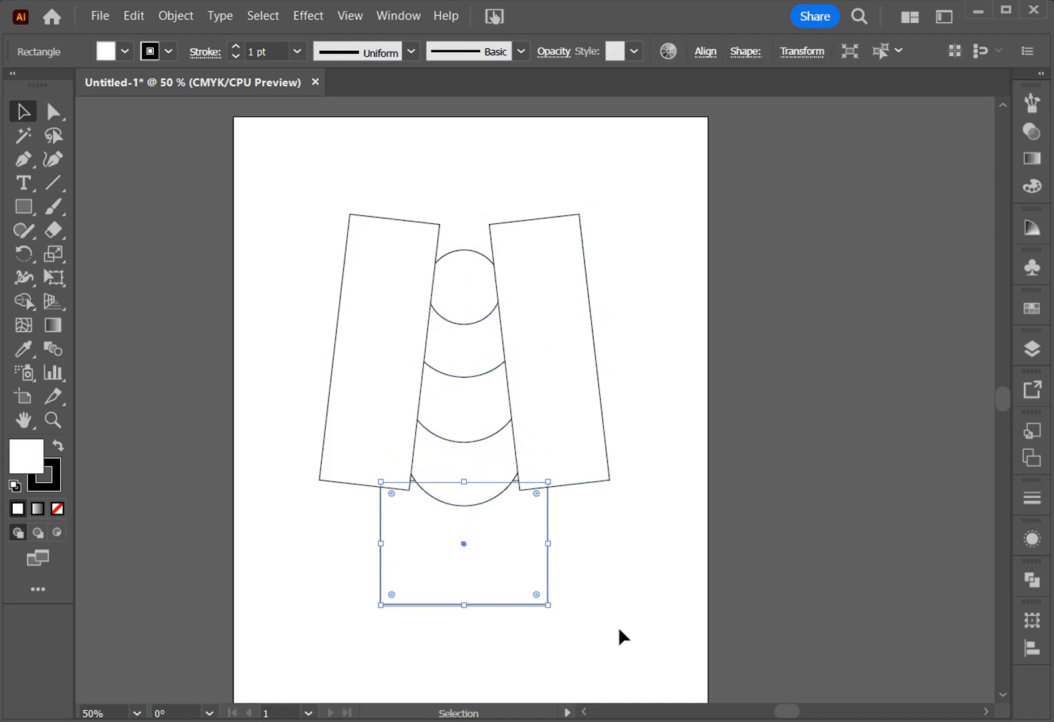
{"action": "key", "text": "Down"}
{"action": "key", "text": "Down"}
{"action": "key", "text": "Down"}
{"action": "key", "text": "Down"}
{"action": "key", "text": "Down"}
{"action": "key", "text": "Down"}
{"action": "key", "text": "Down"}
{"action": "key", "text": "Down"}
{"action": "key", "text": "Down"}
{"action": "key", "text": "Down"}
{"action": "key", "text": "Down"}
{"action": "key", "text": "Down"}
{"action": "key", "text": "Down"}
{"action": "key", "text": "Down"}
{"action": "key", "text": "Down"}
{"action": "key", "text": "Down"}
{"action": "key", "text": "Down"}
{"action": "key", "text": "Down"}
{"action": "key", "text": "Down"}
{"action": "key", "text": "Down"}
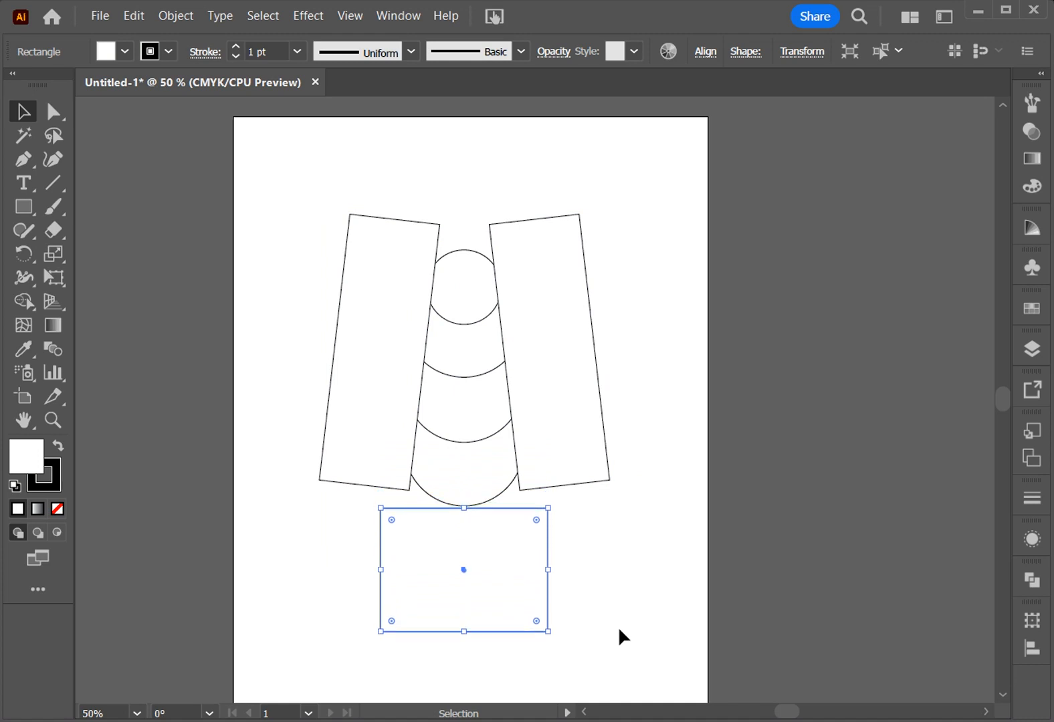
{"action": "key", "text": "Down"}
{"action": "key", "text": "Down"}
{"action": "key", "text": "Down"}
{"action": "key", "text": "Down"}
{"action": "key", "text": "Down"}
{"action": "key", "text": "Down"}
{"action": "key", "text": "Down"}
{"action": "key", "text": "Down"}
{"action": "key", "text": "Down"}
{"action": "key", "text": "Down"}
{"action": "key", "text": "Down"}
{"action": "key", "text": "Down"}
{"action": "key", "text": "Down"}
{"action": "key", "text": "Down"}
{"action": "key", "text": "Down"}
{"action": "key", "text": "Down"}
{"action": "key", "text": "Down"}
{"action": "key", "text": "Down"}
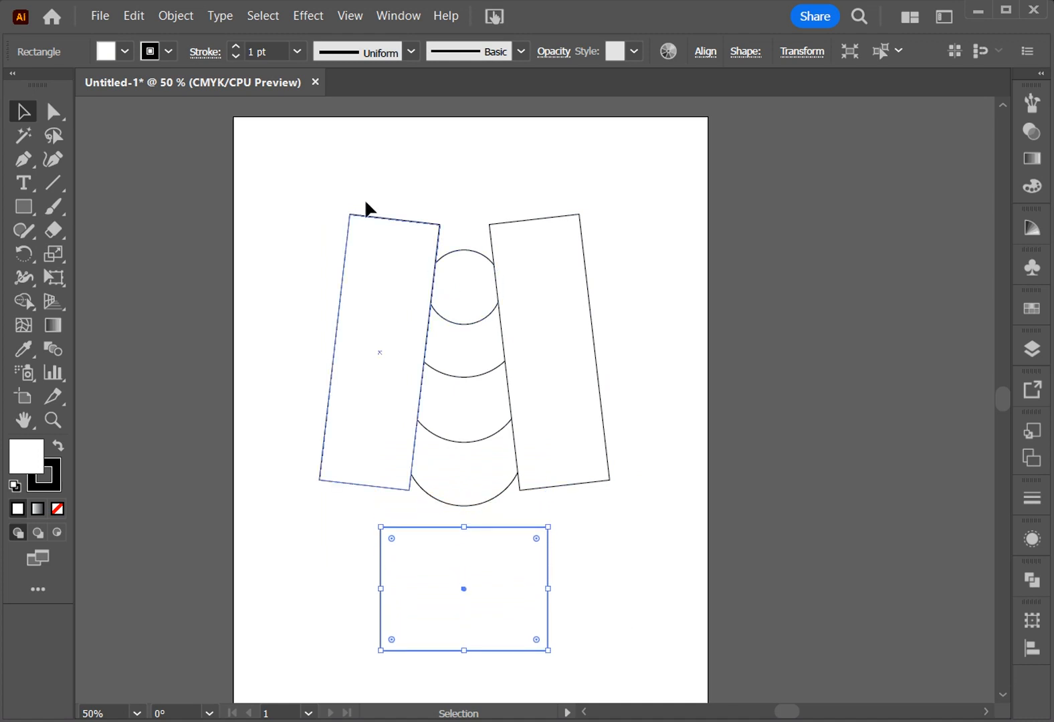
Select the circles and both tilted rectangles, and use Shape Builder to merge the overlapping circle parts into each tilted rectangle.
{"action": "left_click_drag", "start_coordinate": [276, 197], "coordinate": [622, 495]}
{"action": "left_click", "coordinate": [23, 301]}
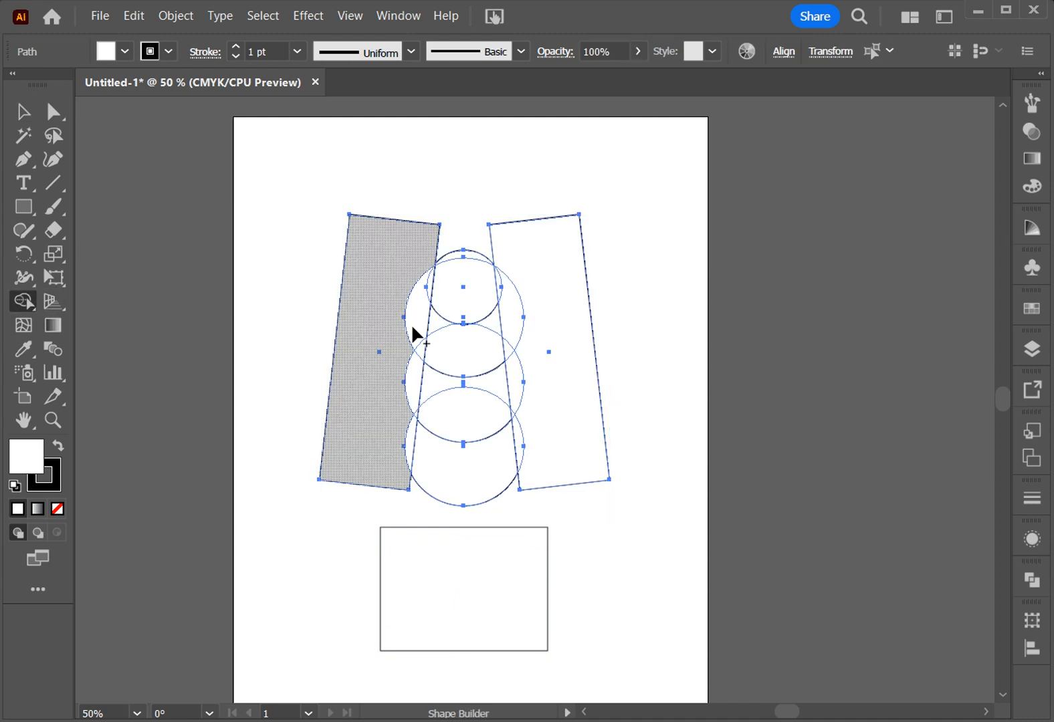
{"action": "left_click_drag", "start_coordinate": [424, 274], "coordinate": [412, 431]}
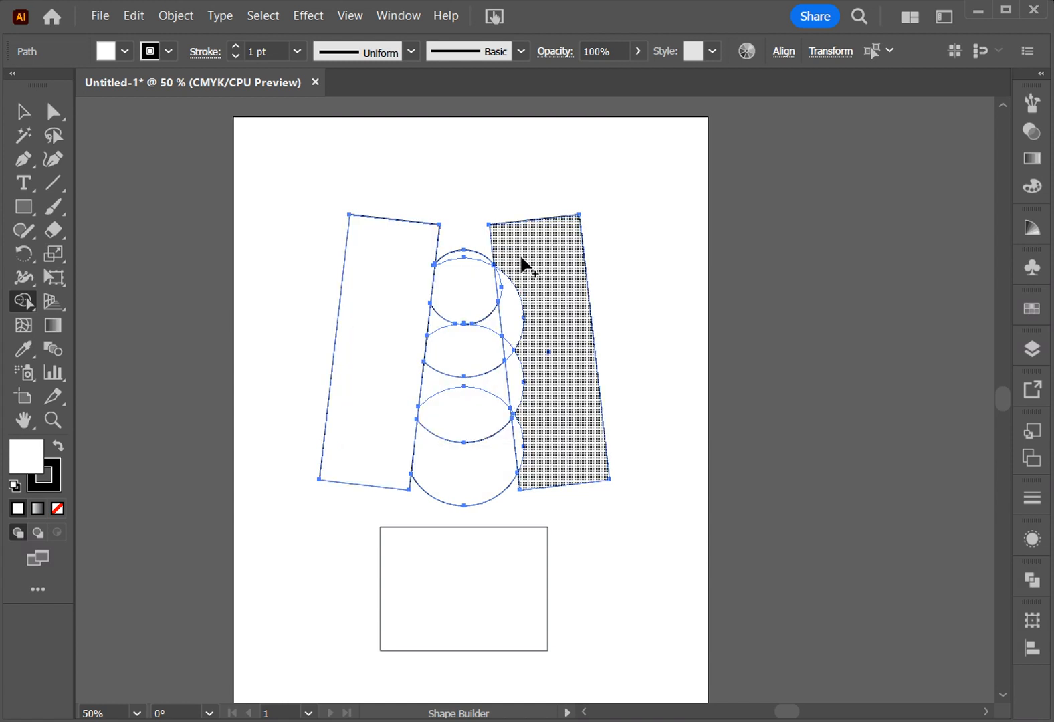
{"action": "mouse_move", "coordinate": [507, 248]}
{"action": "left_mouse_down"}
{"action": "mouse_move", "coordinate": [499, 287]}
{"action": "mouse_move", "coordinate": [517, 443]}
{"action": "left_mouse_up"}
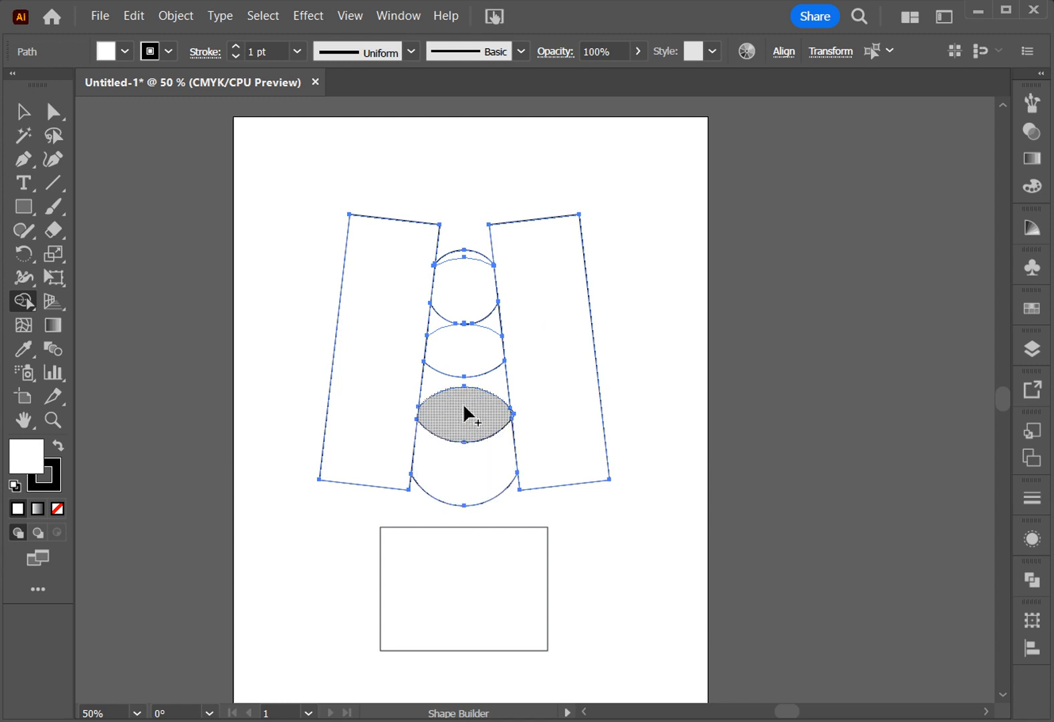
Merge the overlap areas between neighbouring circles with Shape Builder, leaving four stacked segments divided only by their lower arcs.
{"action": "left_click_drag", "start_coordinate": [466, 414], "coordinate": [493, 381]}
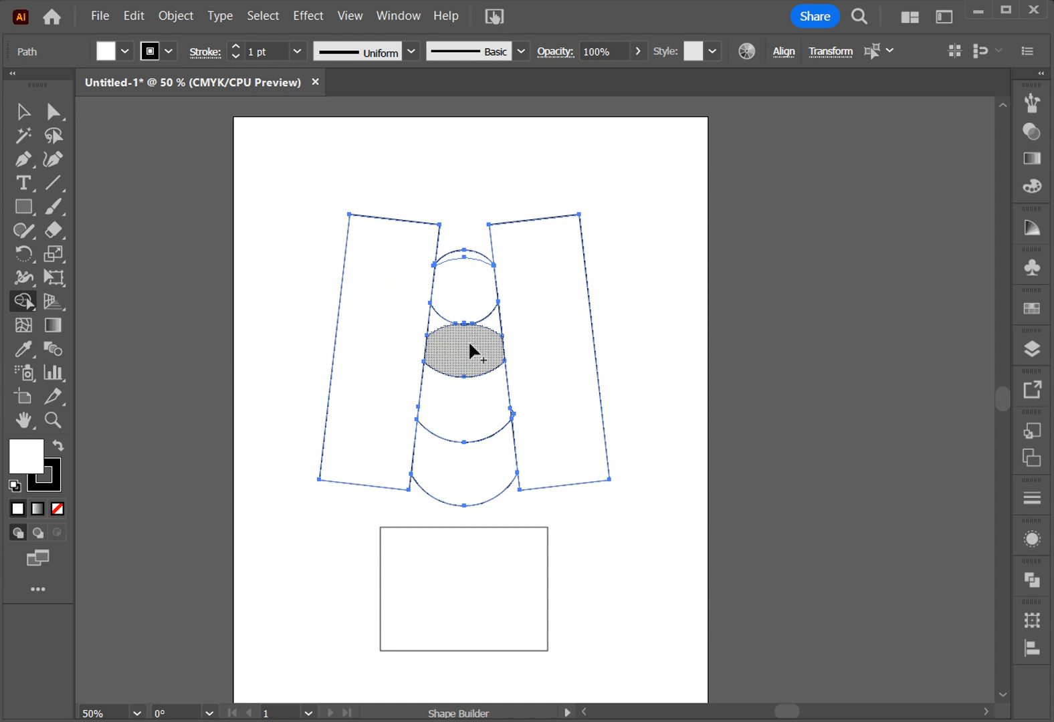
{"action": "mouse_move", "coordinate": [474, 344]}
{"action": "left_mouse_down"}
{"action": "mouse_move", "coordinate": [490, 332]}
{"action": "mouse_move", "coordinate": [441, 343]}
{"action": "left_mouse_up"}
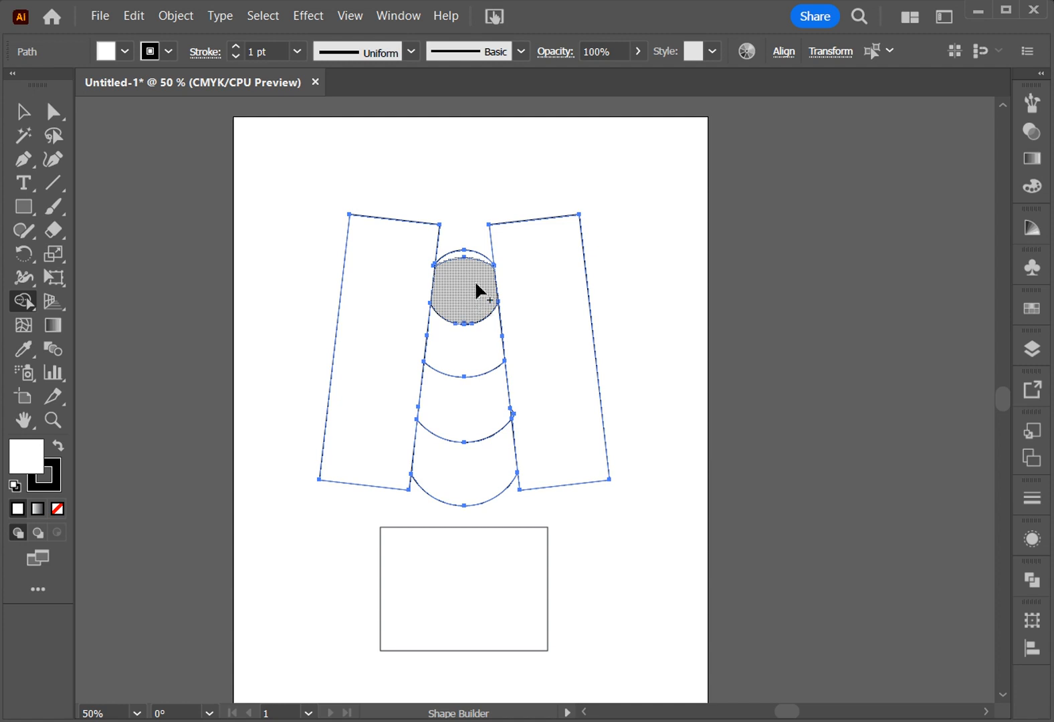
{"action": "mouse_move", "coordinate": [476, 284]}
{"action": "left_mouse_down"}
{"action": "mouse_move", "coordinate": [470, 255]}
{"action": "mouse_move", "coordinate": [512, 258]}
{"action": "left_mouse_up"}
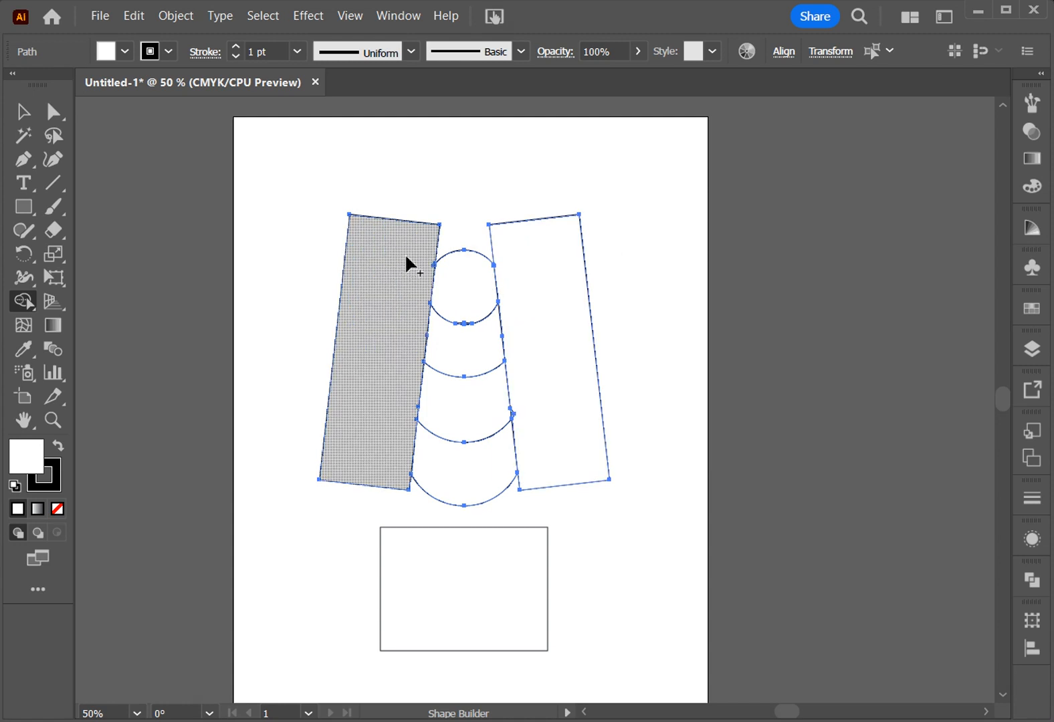
Merge the tiny sliver beside the top segment into the left tilted rectangle, and the thin sliver at its base into the top segment.
{"action": "scroll", "coordinate": [407, 257], "scroll_direction": "up", "scroll_amount": 3}
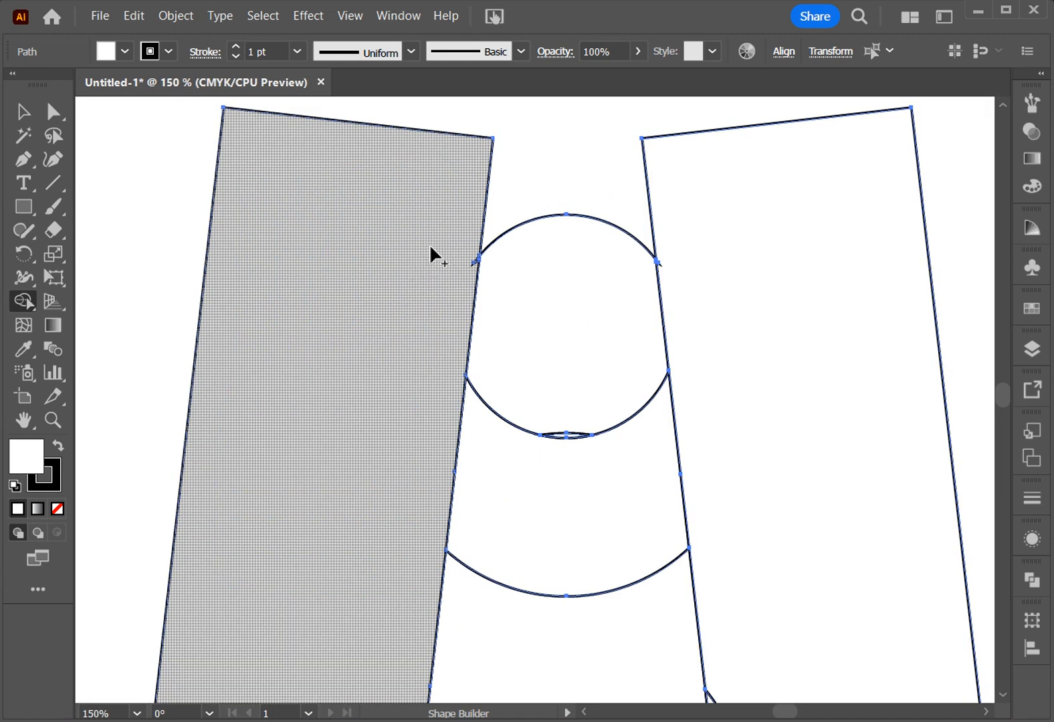
{"action": "mouse_move", "coordinate": [449, 223]}
{"action": "left_mouse_down"}
{"action": "mouse_move", "coordinate": [468, 252]}
{"action": "mouse_move", "coordinate": [465, 375]}
{"action": "left_mouse_up"}
{"action": "scroll", "coordinate": [462, 297], "scroll_direction": "up", "scroll_amount": 1}
{"action": "scroll", "coordinate": [470, 270], "scroll_direction": "up", "scroll_amount": 1}
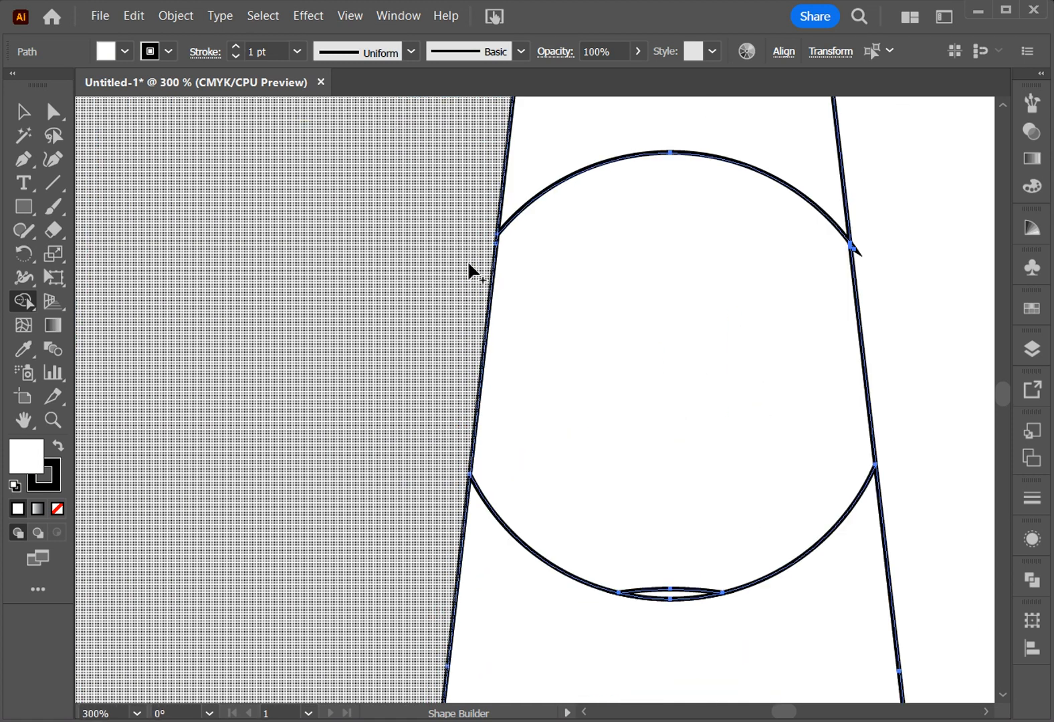
{"action": "scroll", "coordinate": [470, 271], "scroll_direction": "down", "scroll_amount": 1}
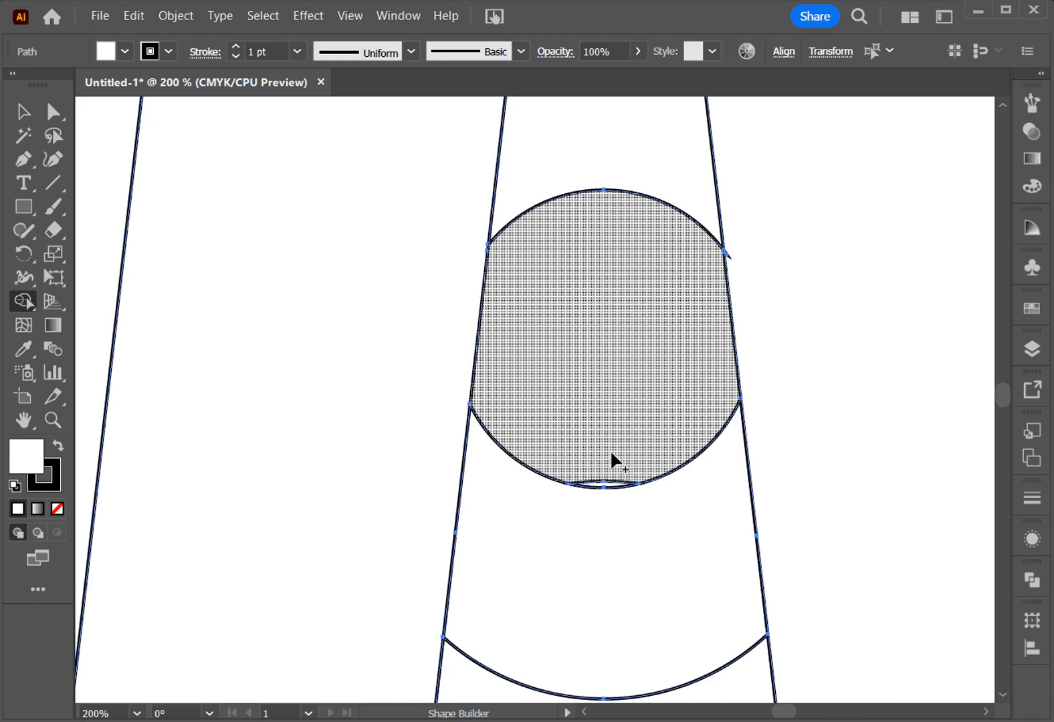
{"action": "left_click_drag", "start_coordinate": [611, 453], "coordinate": [609, 483]}
Merge the small triangular notch at the right edge of the third segment from the top into the right tilted rectangle.
{"action": "scroll", "coordinate": [640, 422], "scroll_direction": "down", "scroll_amount": 1}
{"action": "key", "text": "space"}
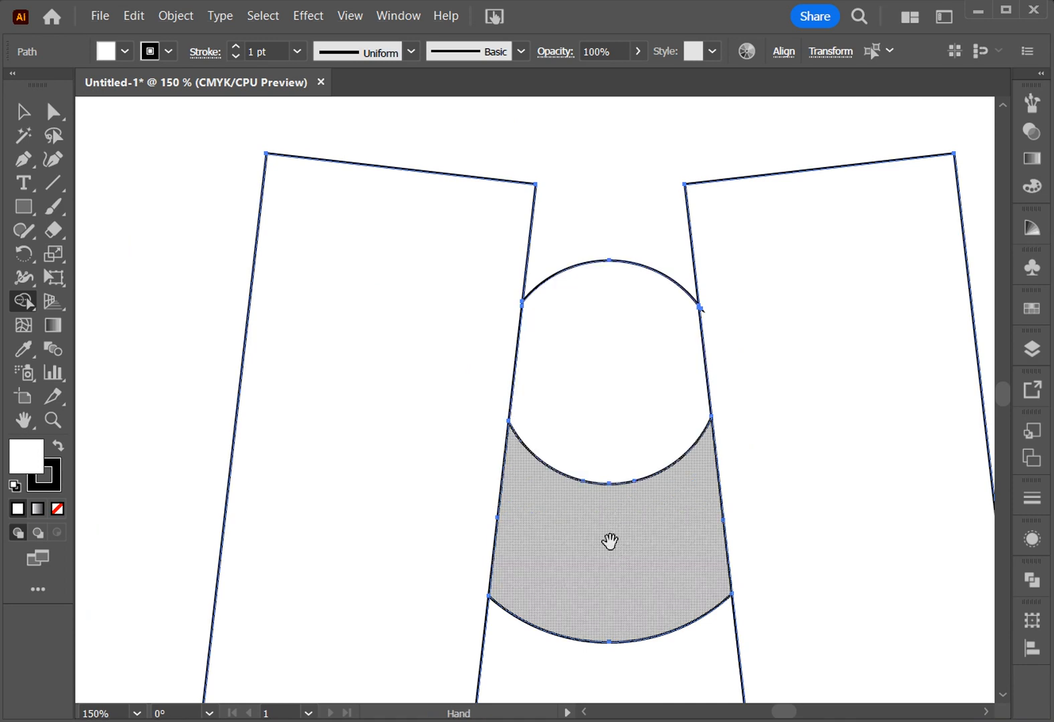
{"action": "left_click_drag", "start_coordinate": [610, 541], "coordinate": [610, 277]}
{"action": "key", "text": "space"}
{"action": "left_click_drag", "start_coordinate": [608, 498], "coordinate": [599, 327]}
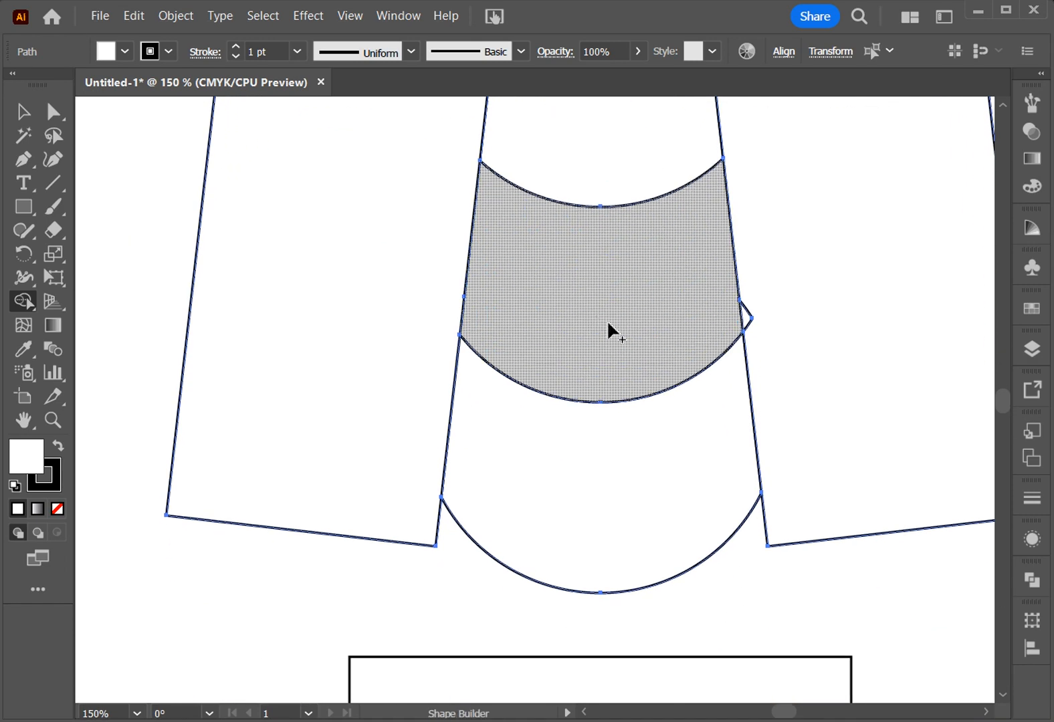
{"action": "key", "text": "space"}
{"action": "mouse_move", "coordinate": [795, 346]}
{"action": "left_mouse_down"}
{"action": "mouse_move", "coordinate": [586, 454]}
{"action": "mouse_move", "coordinate": [544, 496]}
{"action": "left_mouse_up"}
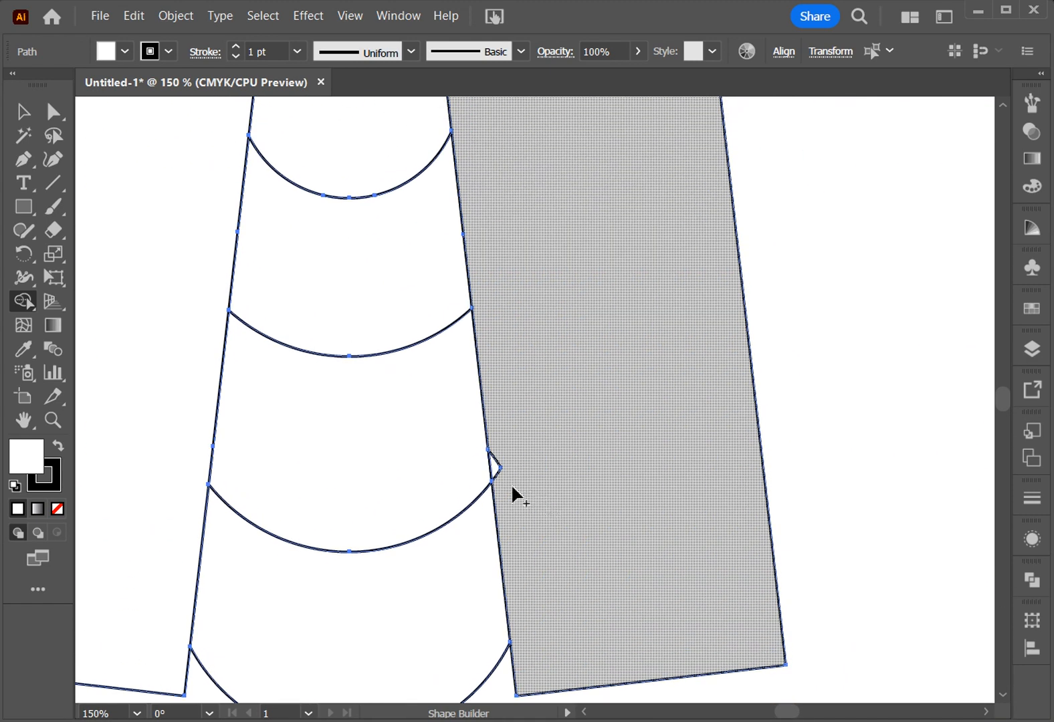
{"action": "key", "text": "space"}
{"action": "left_click_drag", "start_coordinate": [565, 360], "coordinate": [582, 598]}
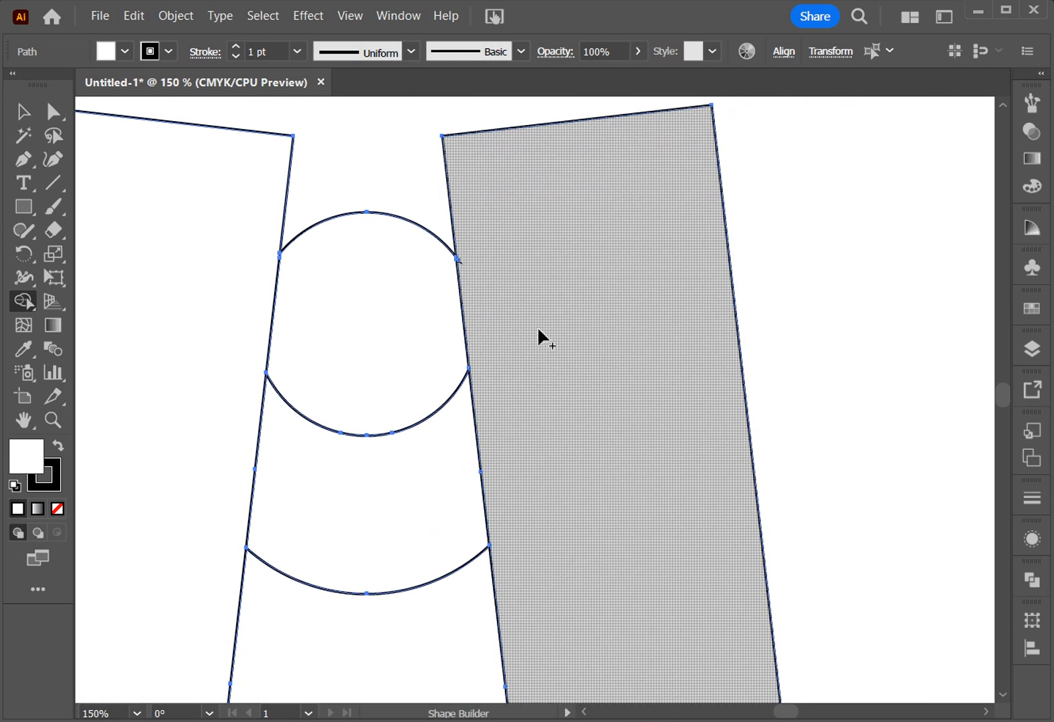
Merge the tiny spike at the top segment's upper right corner into the right tilted rectangle.
{"action": "key", "text": "space"}
{"action": "left_click_drag", "start_coordinate": [538, 331], "coordinate": [536, 459]}
{"action": "scroll", "coordinate": [485, 438], "scroll_direction": "up", "scroll_amount": 2, "text": "alt"}
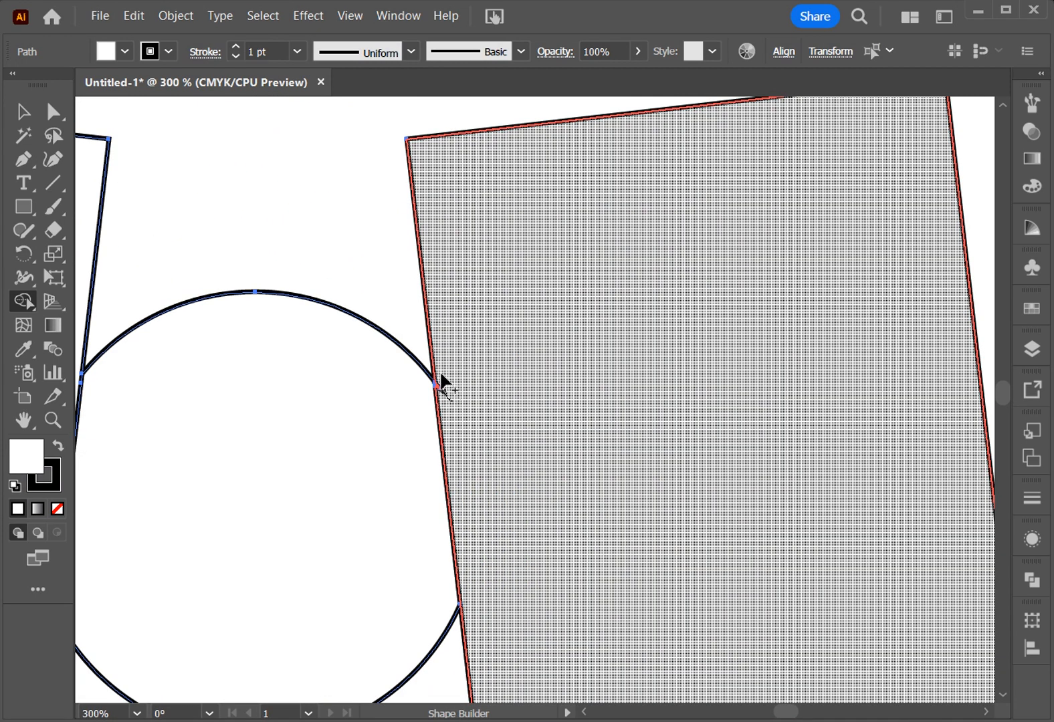
{"action": "left_click_drag", "start_coordinate": [452, 365], "coordinate": [443, 394]}
{"action": "scroll", "coordinate": [461, 410], "scroll_direction": "up", "scroll_amount": 2}
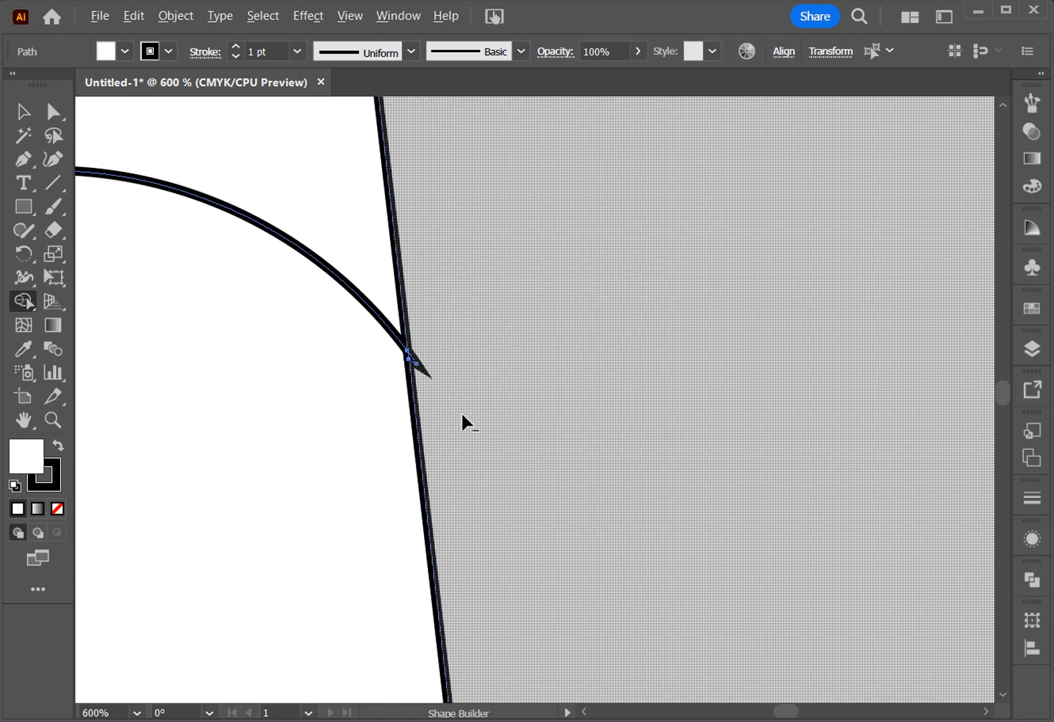
{"action": "scroll", "coordinate": [422, 385], "scroll_direction": "up", "scroll_amount": 1}
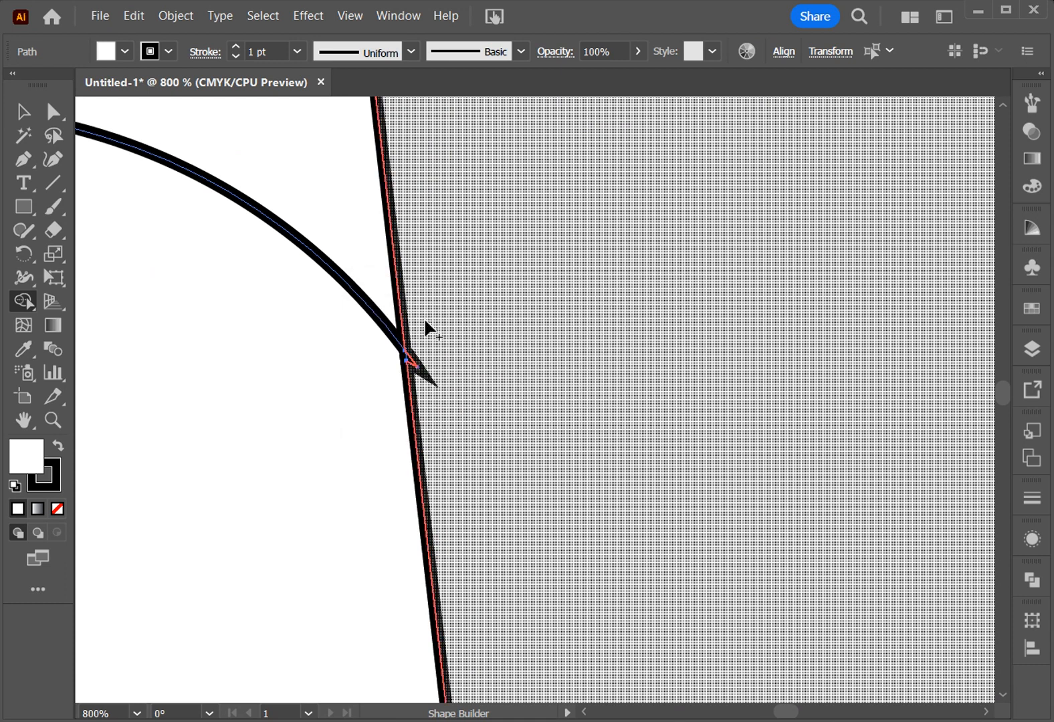
{"action": "left_click_drag", "start_coordinate": [426, 315], "coordinate": [412, 365]}
{"action": "left_click", "coordinate": [549, 413]}
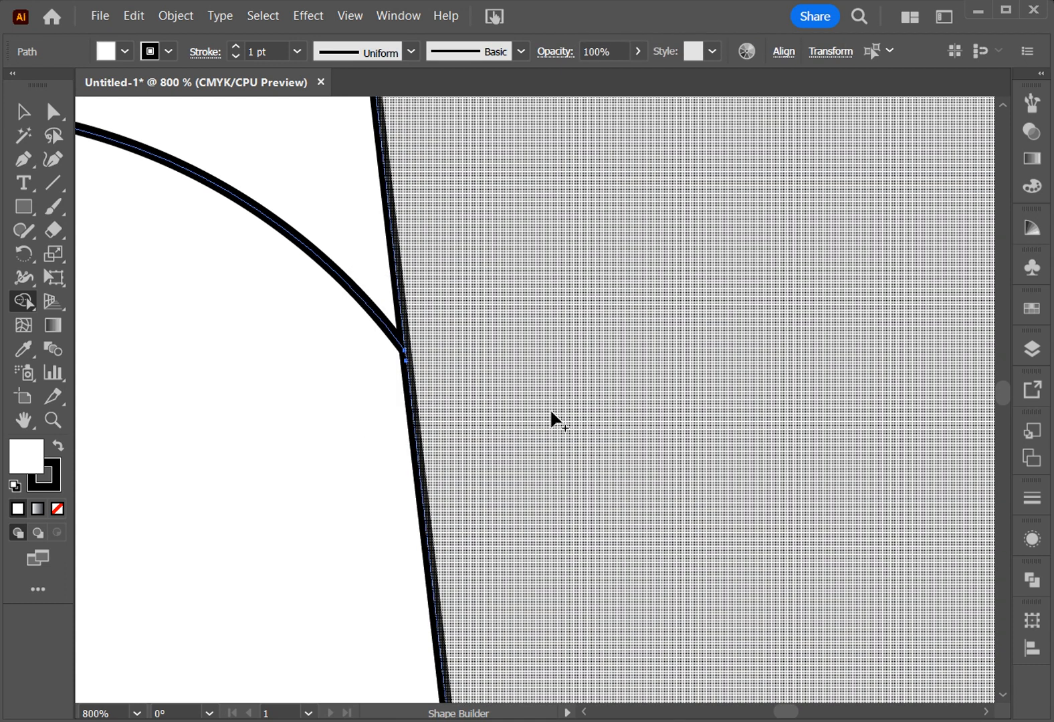
Inspect the edges between the stacked segments and both tilted rectangles for leftover slivers.
{"action": "scroll", "coordinate": [550, 418], "scroll_direction": "down", "scroll_amount": 6}
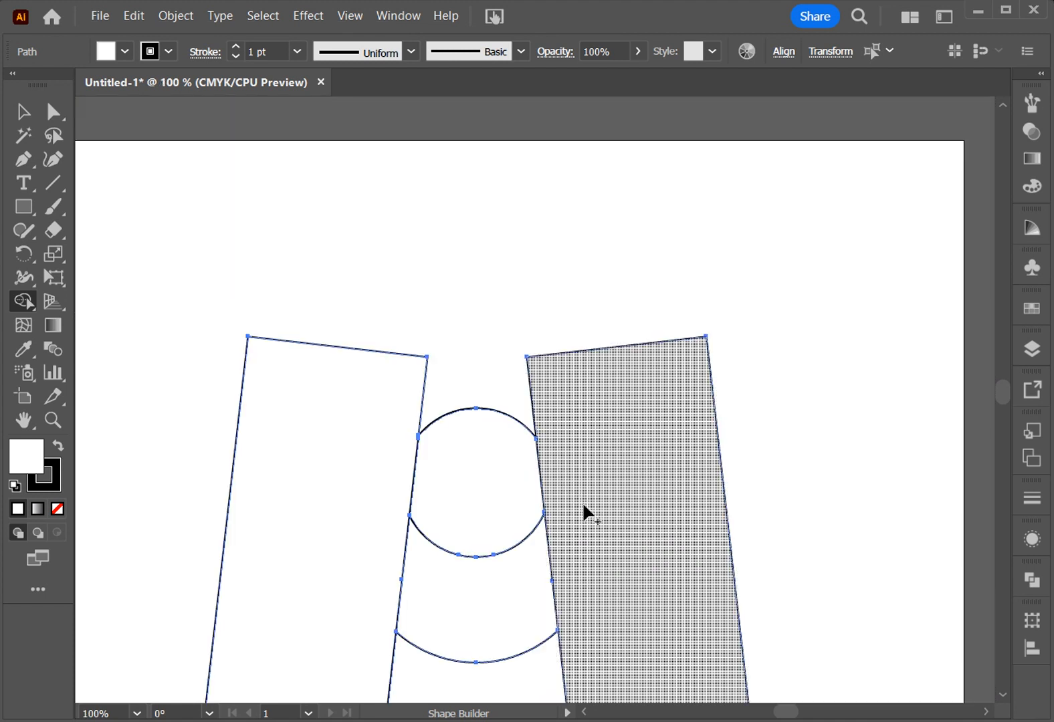
{"action": "scroll", "coordinate": [588, 528], "scroll_direction": "down", "scroll_amount": 1}
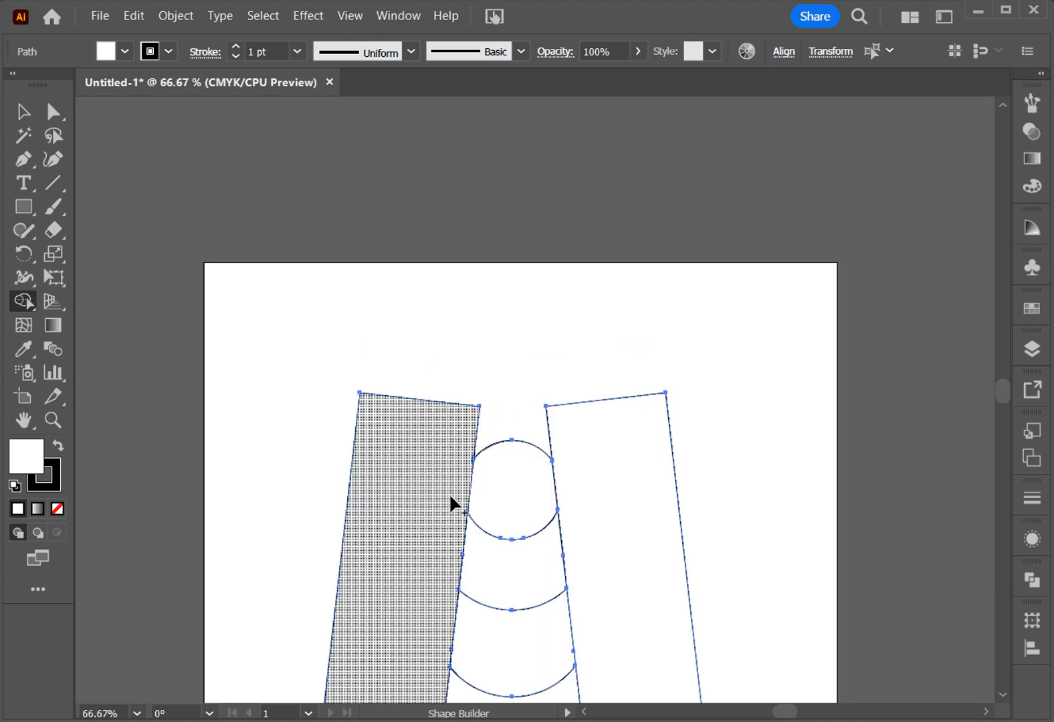
{"action": "scroll", "coordinate": [462, 491], "scroll_direction": "up", "scroll_amount": 2}
{"action": "scroll", "coordinate": [498, 427], "scroll_direction": "up", "scroll_amount": 2}
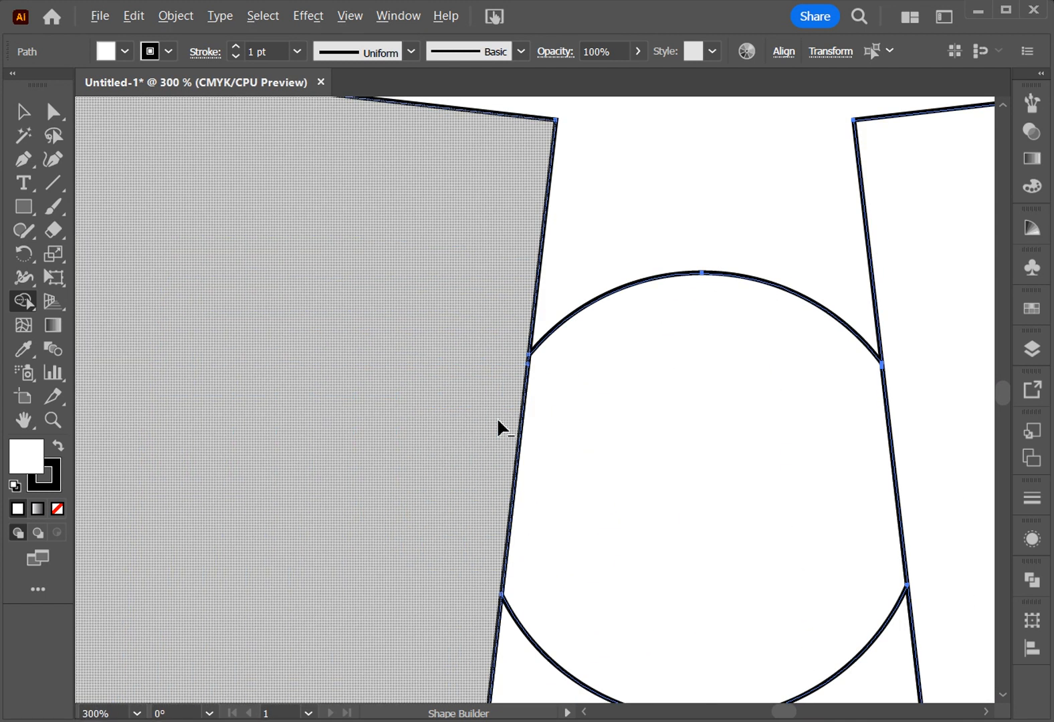
{"action": "scroll", "coordinate": [498, 427], "scroll_direction": "down", "scroll_amount": 1}
{"action": "left_click_drag", "start_coordinate": [603, 553], "coordinate": [618, 299]}
{"action": "left_click_drag", "start_coordinate": [632, 497], "coordinate": [575, 261]}
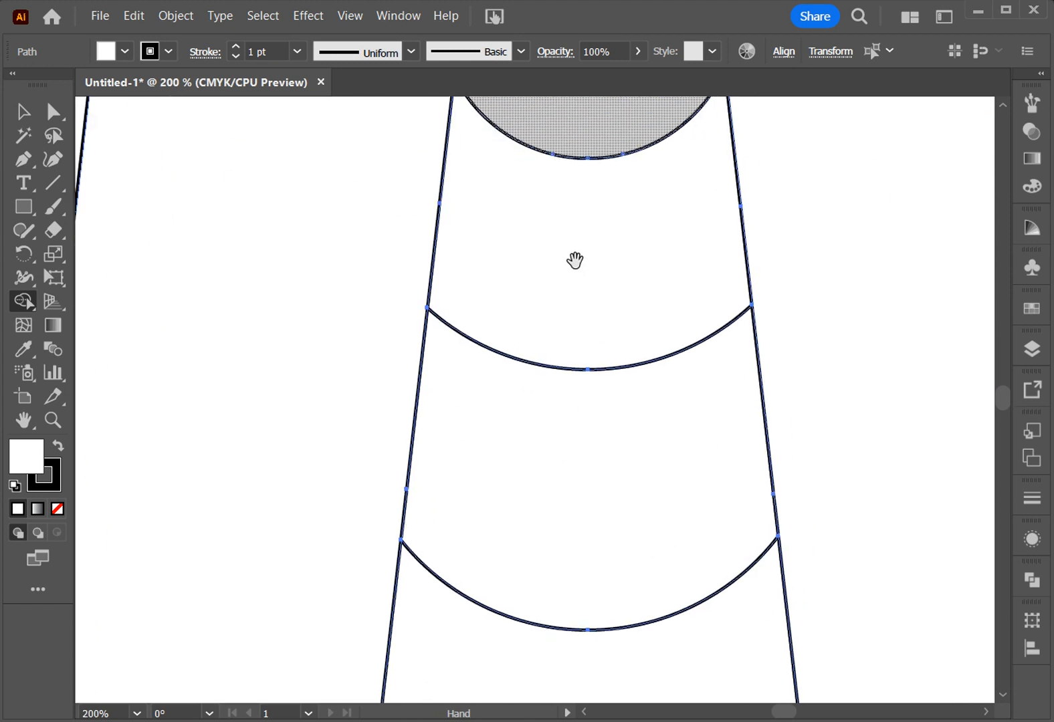
{"action": "left_click_drag", "start_coordinate": [610, 469], "coordinate": [576, 241]}
{"action": "left_click_drag", "start_coordinate": [586, 463], "coordinate": [579, 367]}
{"action": "scroll", "coordinate": [579, 367], "scroll_direction": "down", "scroll_amount": 3}
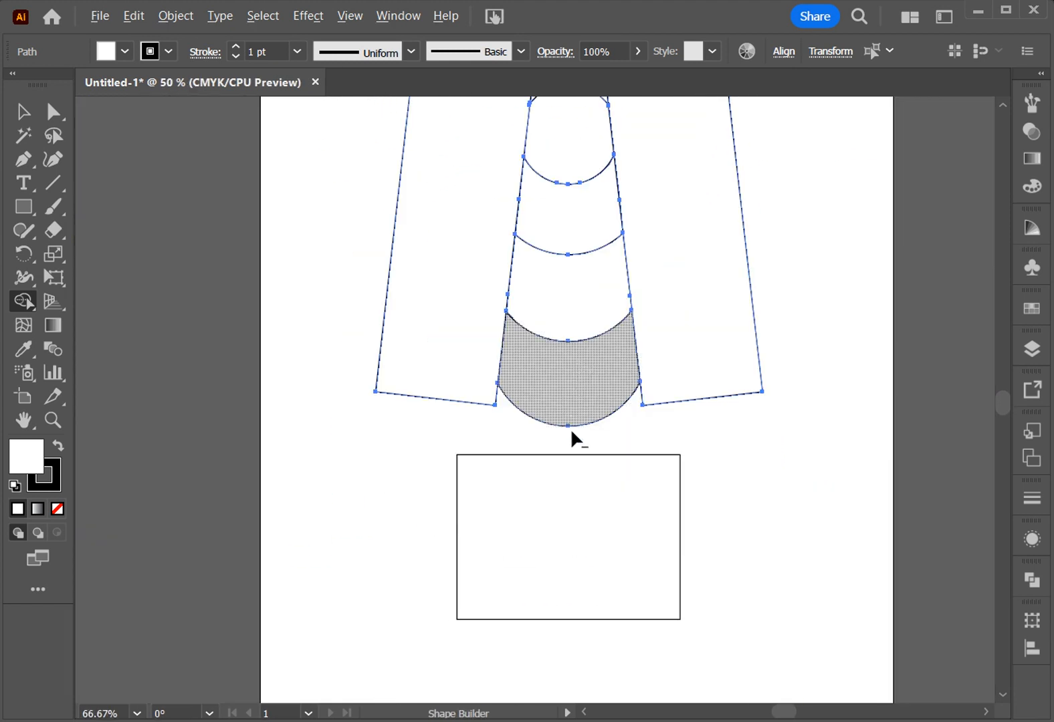
{"action": "scroll", "coordinate": [572, 432], "scroll_direction": "down", "scroll_amount": 1}
{"action": "left_click_drag", "start_coordinate": [656, 422], "coordinate": [646, 539]}
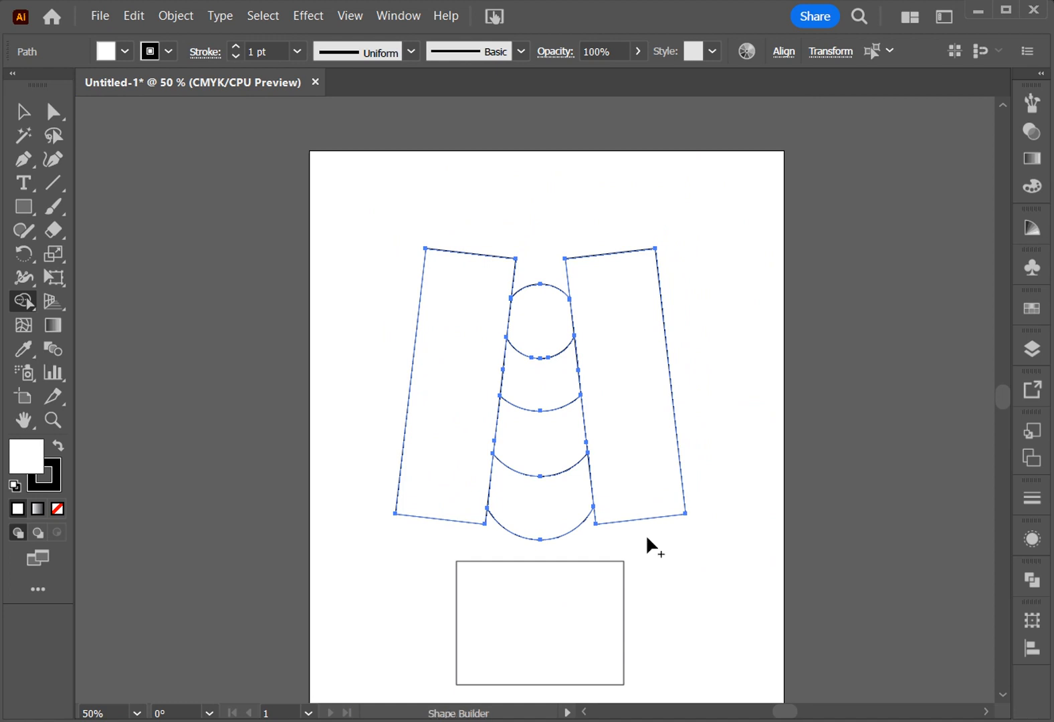
Move both tilted rectangles away from the stacked segments and delete them.
{"action": "left_click", "coordinate": [23, 112]}
{"action": "left_click", "coordinate": [450, 438]}
{"action": "left_click_drag", "start_coordinate": [493, 419], "coordinate": [341, 406]}
{"action": "left_click_drag", "start_coordinate": [626, 394], "coordinate": [693, 384]}
{"action": "left_click", "coordinate": [322, 293]}
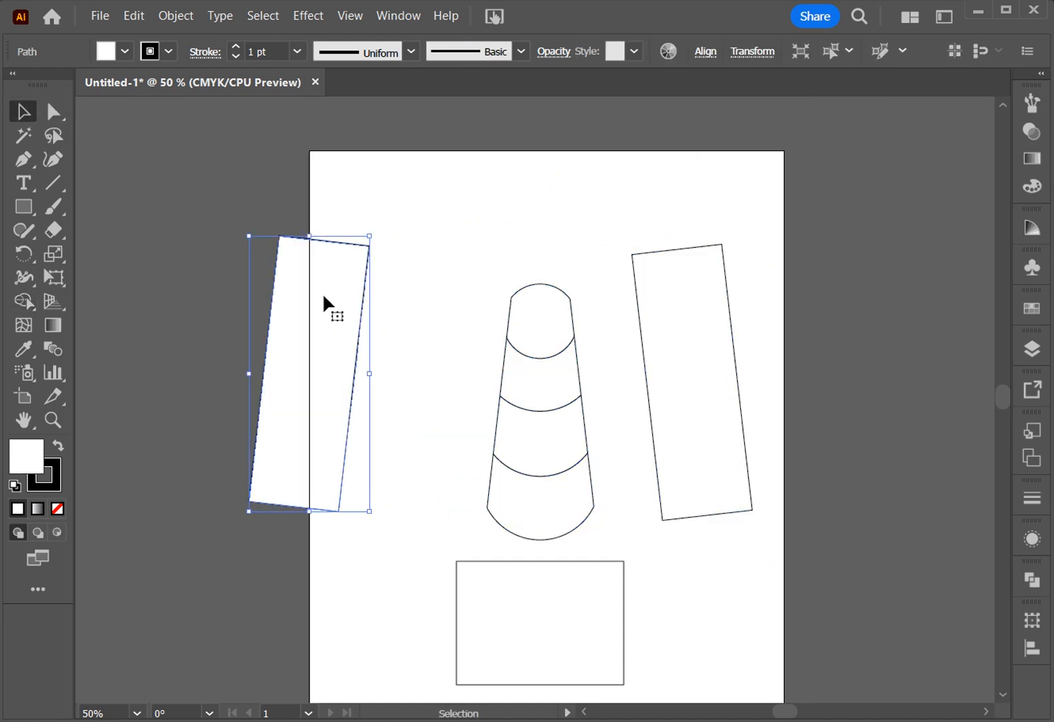
{"action": "key", "text": "Delete"}
{"action": "left_click", "coordinate": [672, 344]}
{"action": "key", "text": "Delete"}
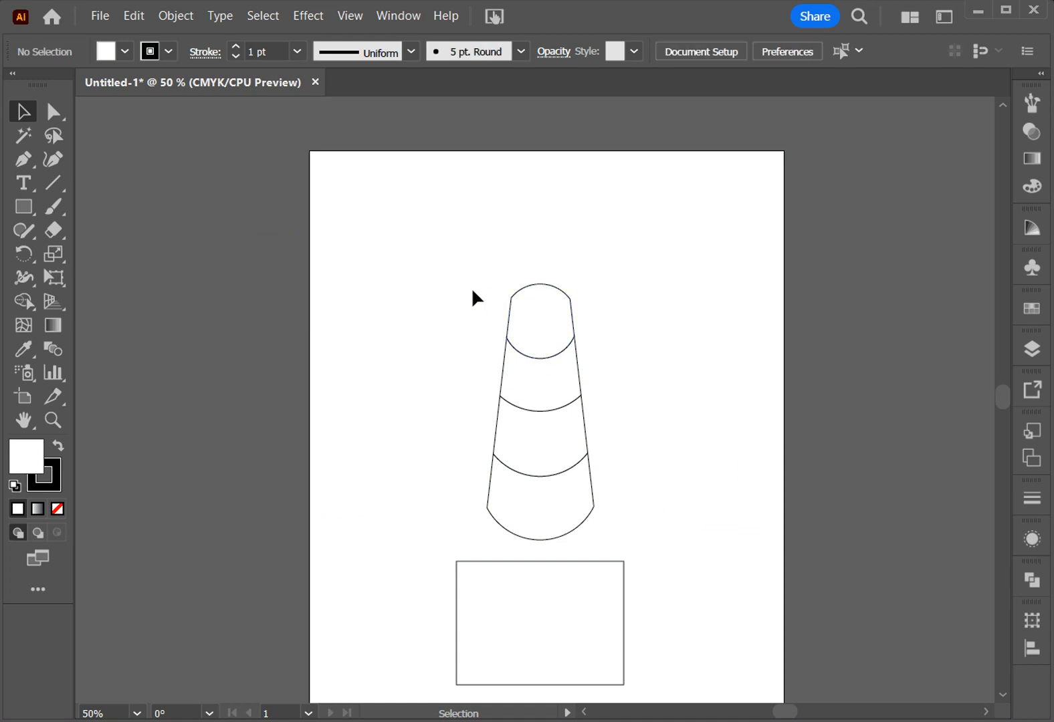
{"action": "left_click_drag", "start_coordinate": [472, 295], "coordinate": [619, 516]}
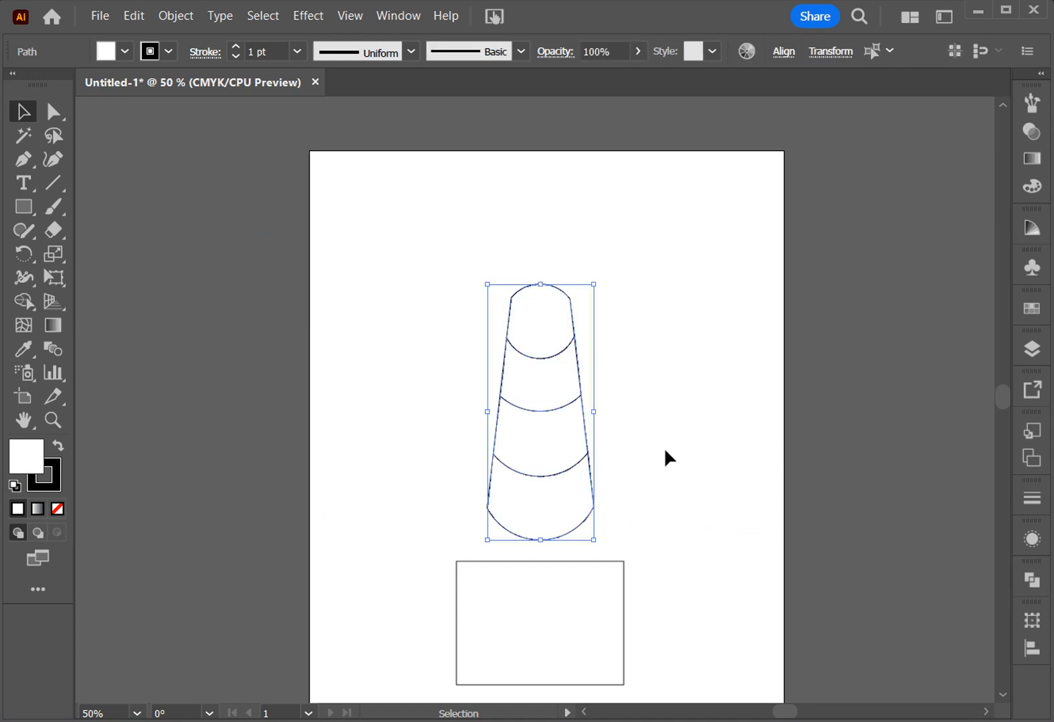
{"action": "left_click", "coordinate": [667, 387]}
{"action": "scroll", "coordinate": [558, 307], "scroll_direction": "up", "scroll_amount": 2}
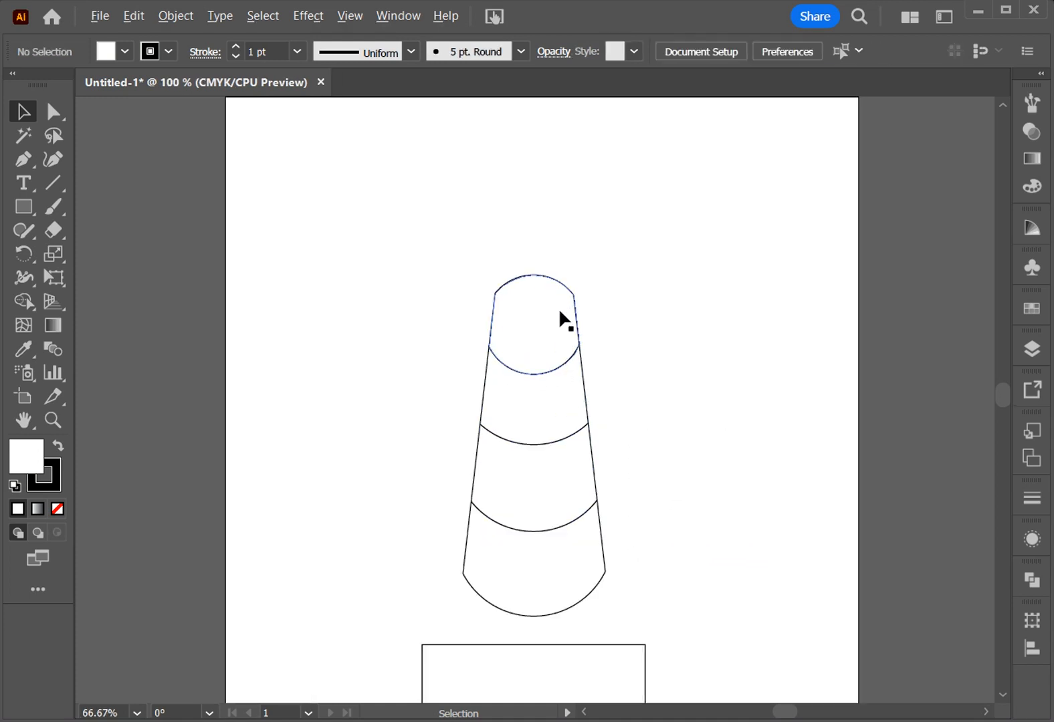
{"action": "left_click", "coordinate": [54, 112]}
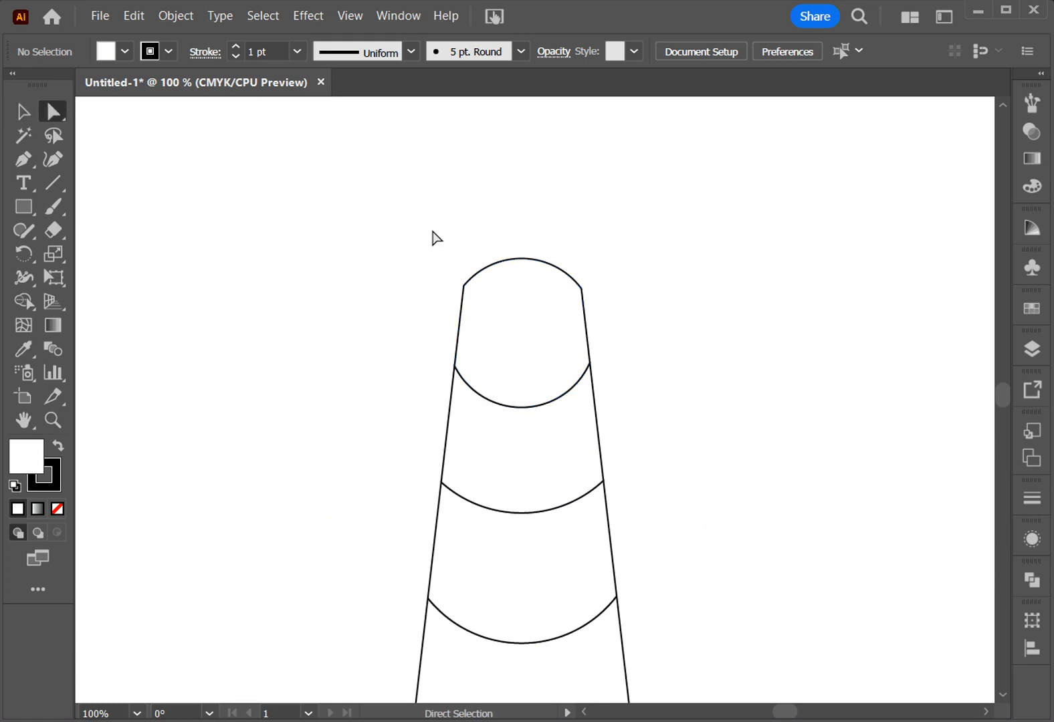
{"action": "left_click_drag", "start_coordinate": [431, 231], "coordinate": [602, 313]}
{"action": "left_click", "coordinate": [620, 239]}
{"action": "left_click_drag", "start_coordinate": [429, 245], "coordinate": [628, 340]}
{"action": "left_click", "coordinate": [619, 302]}
{"action": "left_click_drag", "start_coordinate": [612, 265], "coordinate": [568, 326]}
{"action": "left_click", "coordinate": [595, 301]}
{"action": "left_click_drag", "start_coordinate": [403, 241], "coordinate": [632, 335]}
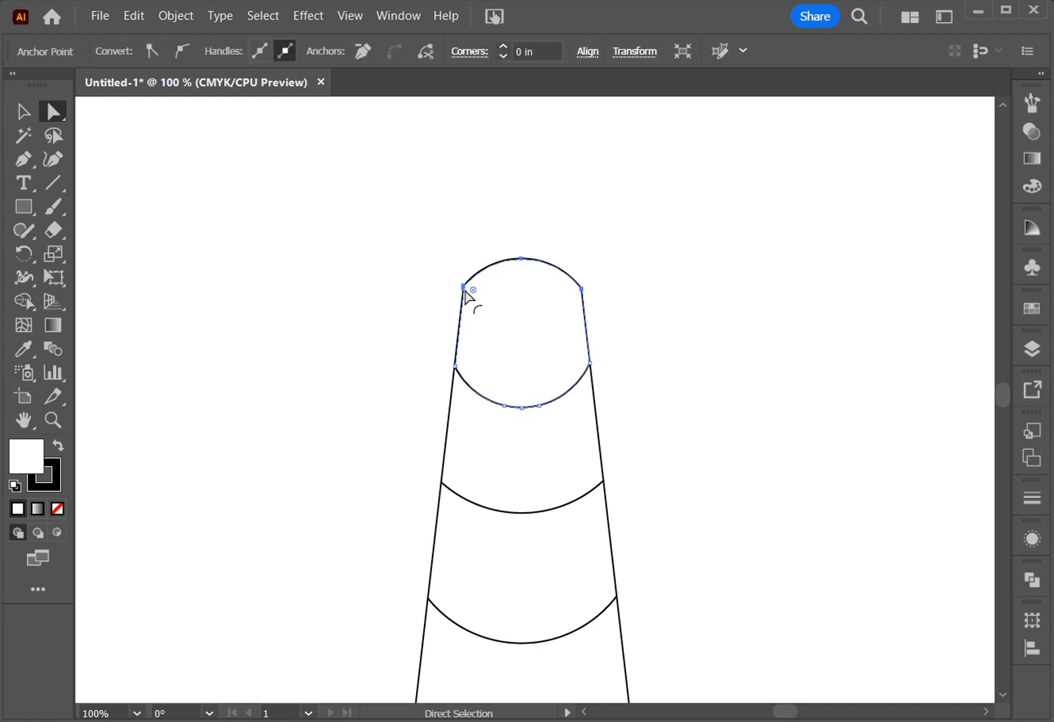
{"action": "left_click", "coordinate": [647, 334]}
{"action": "left_click_drag", "start_coordinate": [617, 273], "coordinate": [560, 327]}
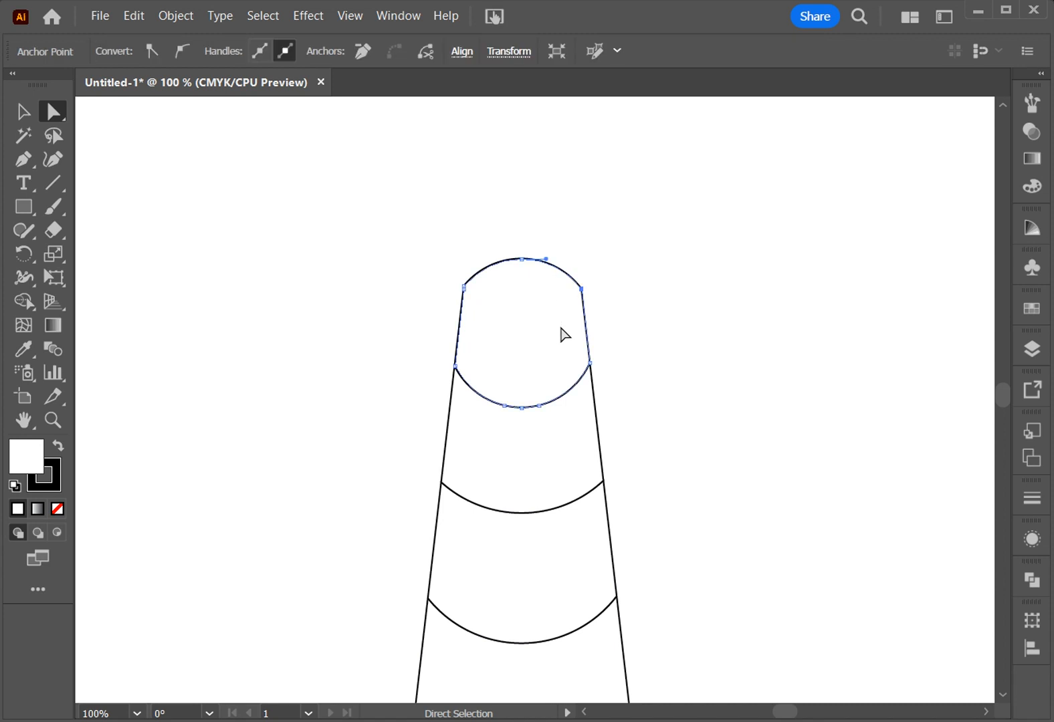
{"action": "left_click", "coordinate": [612, 305]}
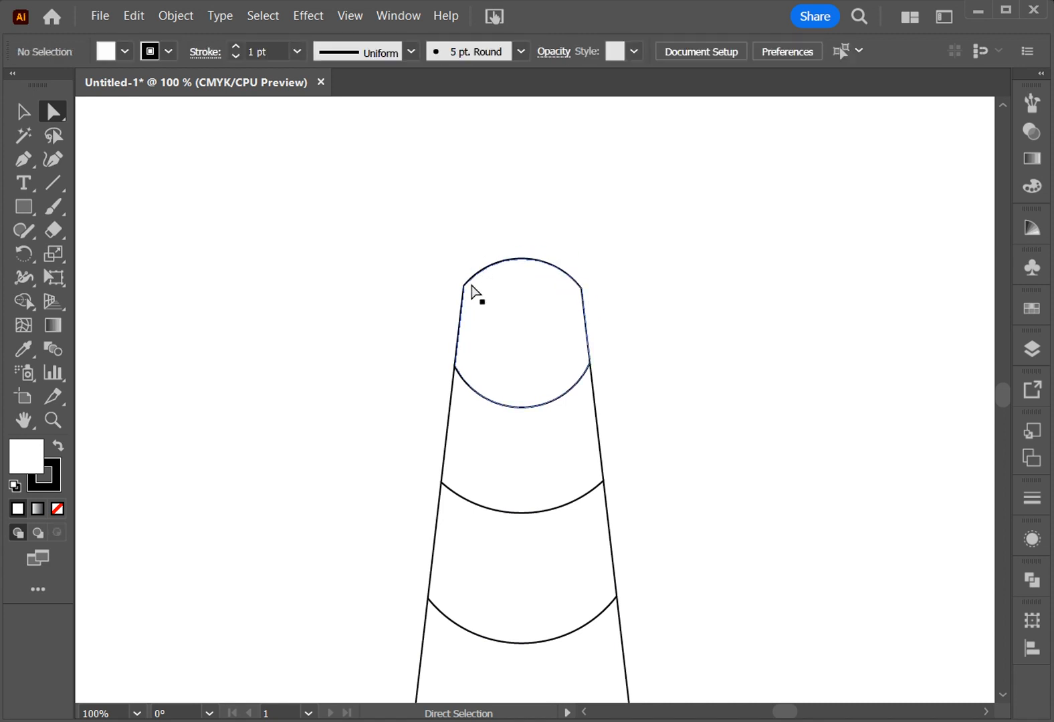
Try to round the top segment's upper corners by selecting their anchor points and adjusting the live corner radius.
{"action": "left_click_drag", "start_coordinate": [415, 237], "coordinate": [710, 407]}
{"action": "left_click", "coordinate": [713, 399]}
{"action": "left_click_drag", "start_coordinate": [406, 260], "coordinate": [644, 362]}
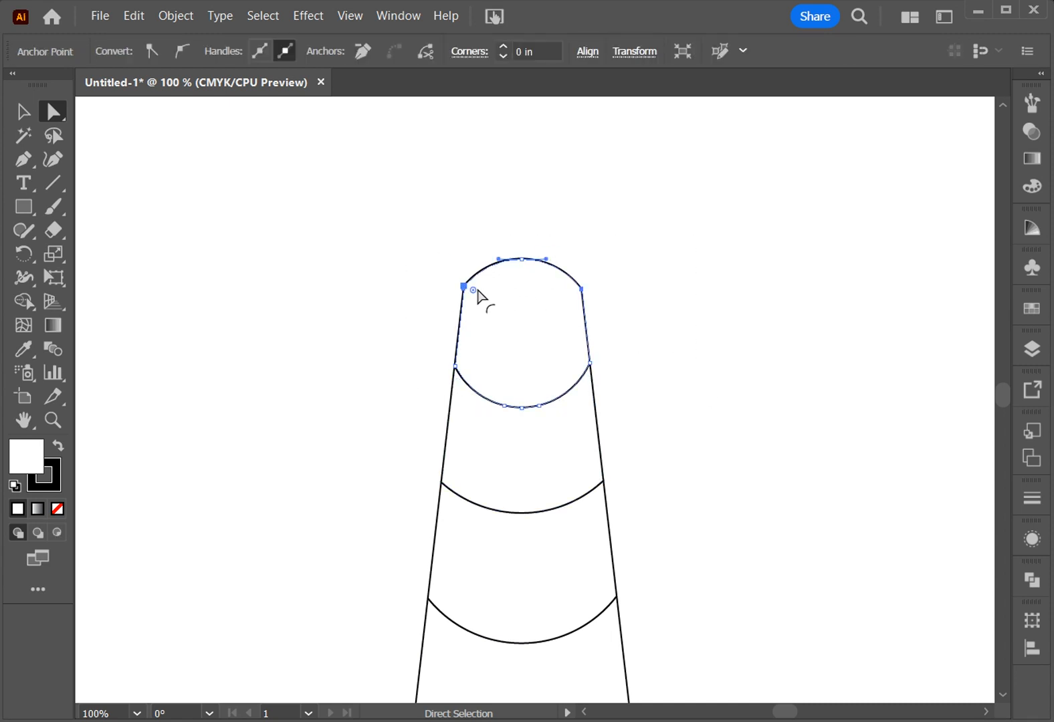
{"action": "left_click_drag", "start_coordinate": [474, 290], "coordinate": [495, 304]}
{"action": "left_click", "coordinate": [637, 316]}
Select all four stacked curved segments and group them.
{"action": "scroll", "coordinate": [639, 318], "scroll_direction": "down", "scroll_amount": 2}
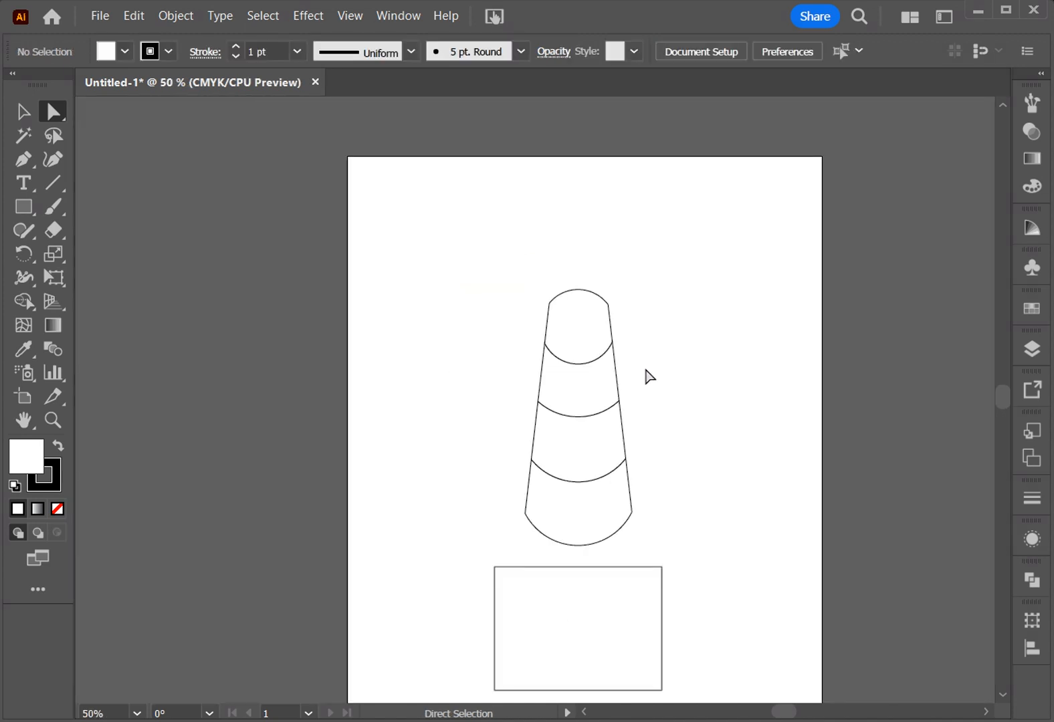
{"action": "left_click_drag", "start_coordinate": [645, 372], "coordinate": [587, 269]}
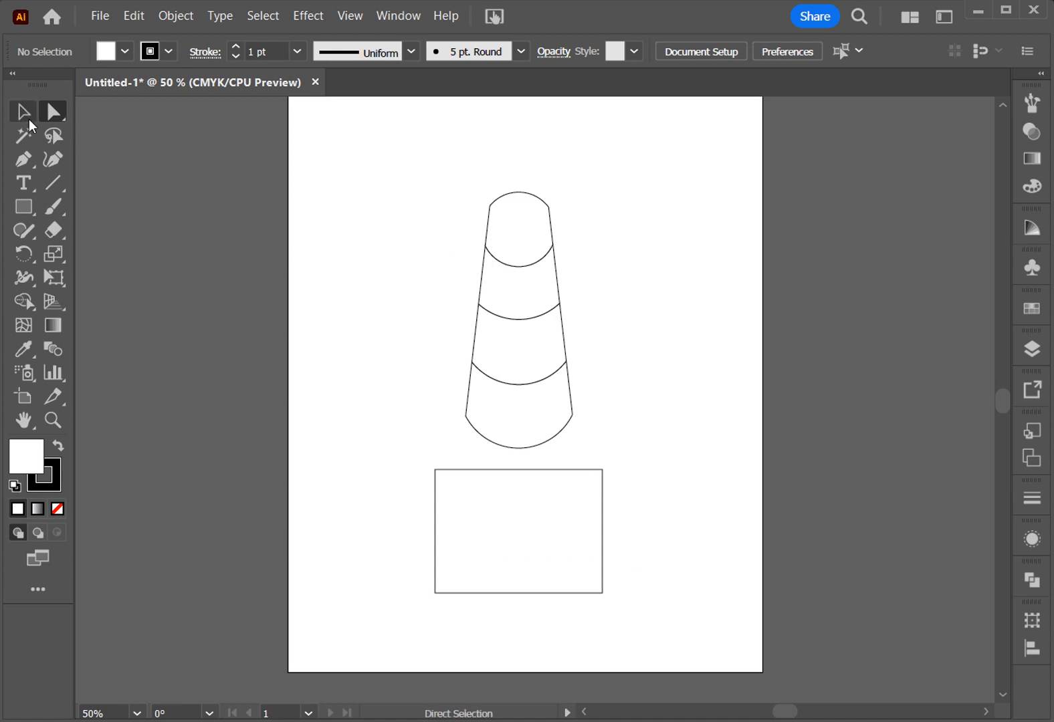
{"action": "left_click", "coordinate": [28, 118]}
{"action": "left_click_drag", "start_coordinate": [423, 188], "coordinate": [606, 427]}
{"action": "right_click", "coordinate": [509, 267]}
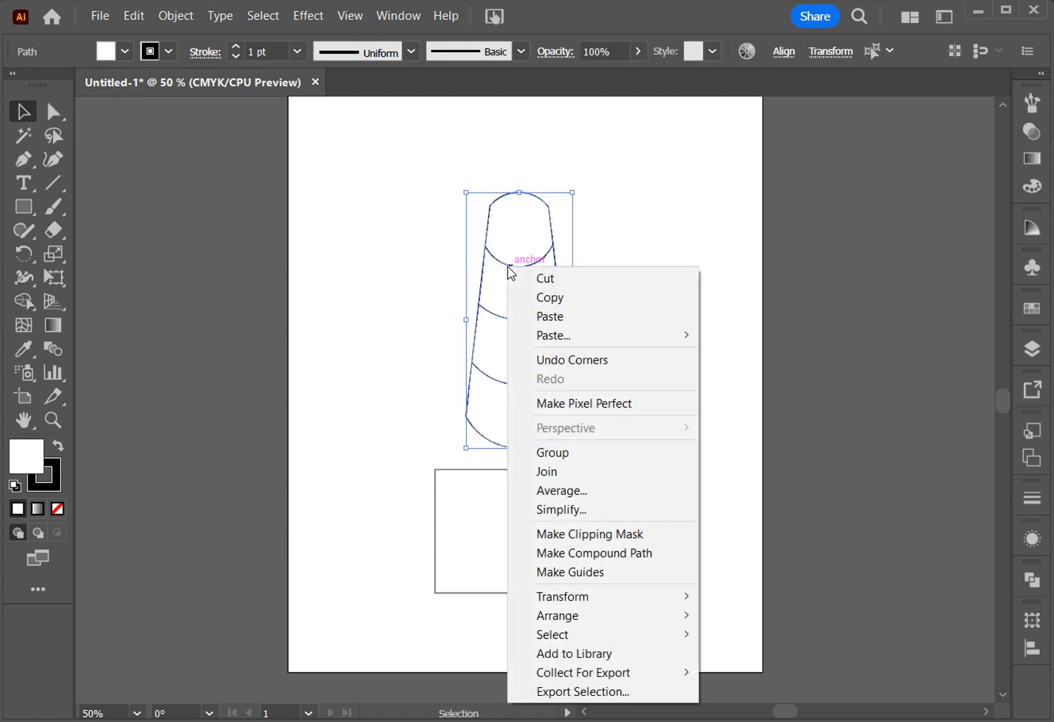
{"action": "left_click", "coordinate": [560, 455]}
Widen the grouped stack of segments slightly on both sides, keeping its height, and deselect it.
{"action": "mouse_move", "coordinate": [579, 325]}
{"action": "left_mouse_down"}
{"action": "mouse_move", "coordinate": [600, 329]}
{"action": "mouse_move", "coordinate": [587, 325]}
{"action": "left_mouse_up"}
{"action": "left_click_drag", "start_coordinate": [468, 321], "coordinate": [453, 320]}
{"action": "left_click_drag", "start_coordinate": [585, 319], "coordinate": [581, 319]}
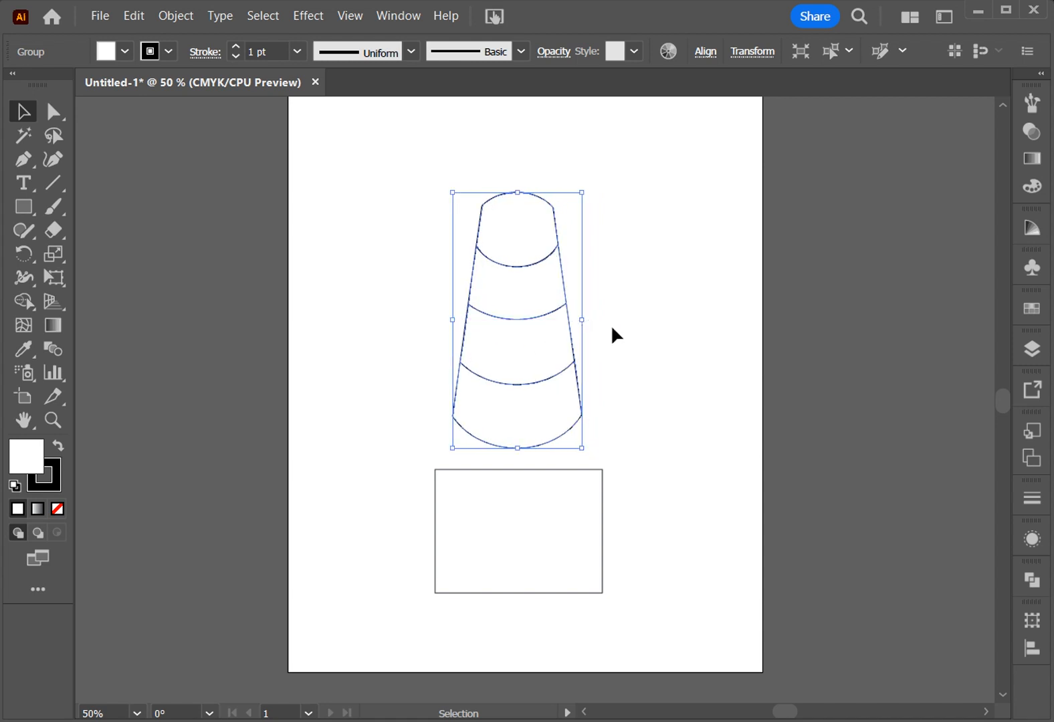
{"action": "left_click", "coordinate": [645, 282]}
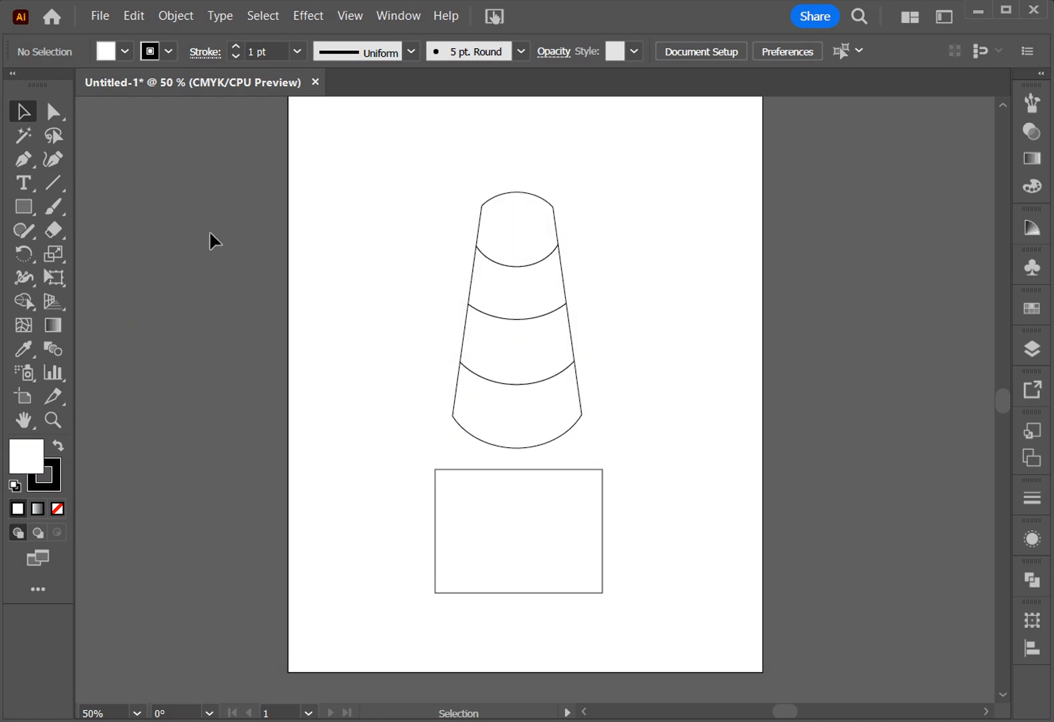
Enlarge the rectangle below the stack slightly in both directions about its centre.
{"action": "left_click", "coordinate": [493, 228]}
{"action": "left_click", "coordinate": [649, 543]}
{"action": "left_click", "coordinate": [557, 532]}
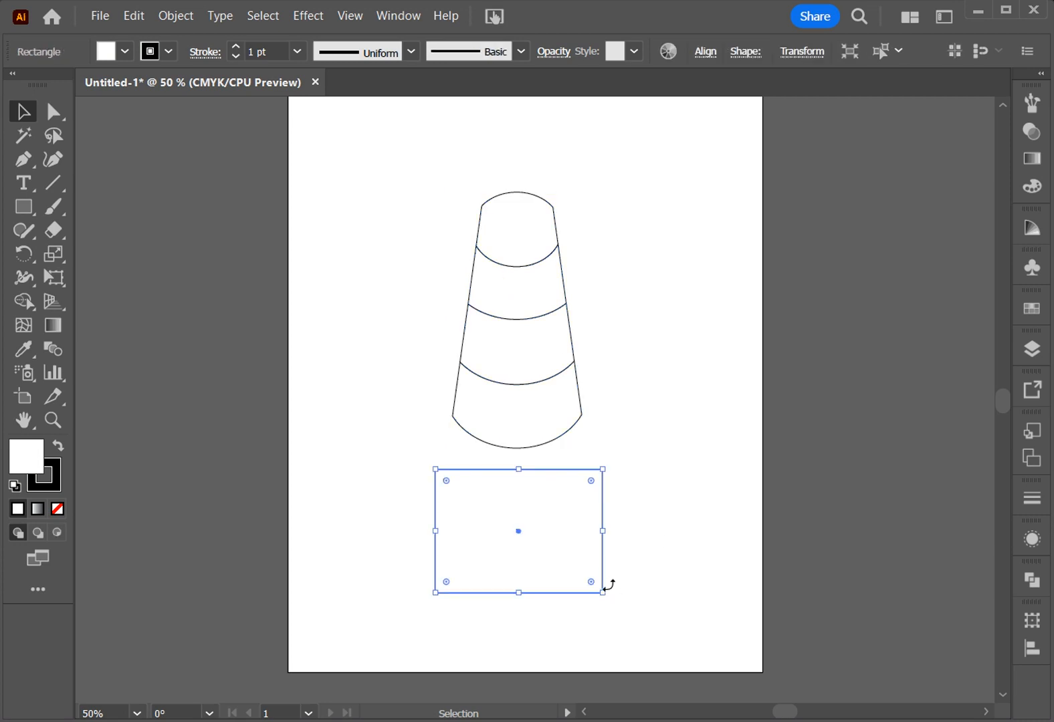
{"action": "left_click_drag", "start_coordinate": [603, 593], "coordinate": [616, 604]}
{"action": "left_click", "coordinate": [669, 547]}
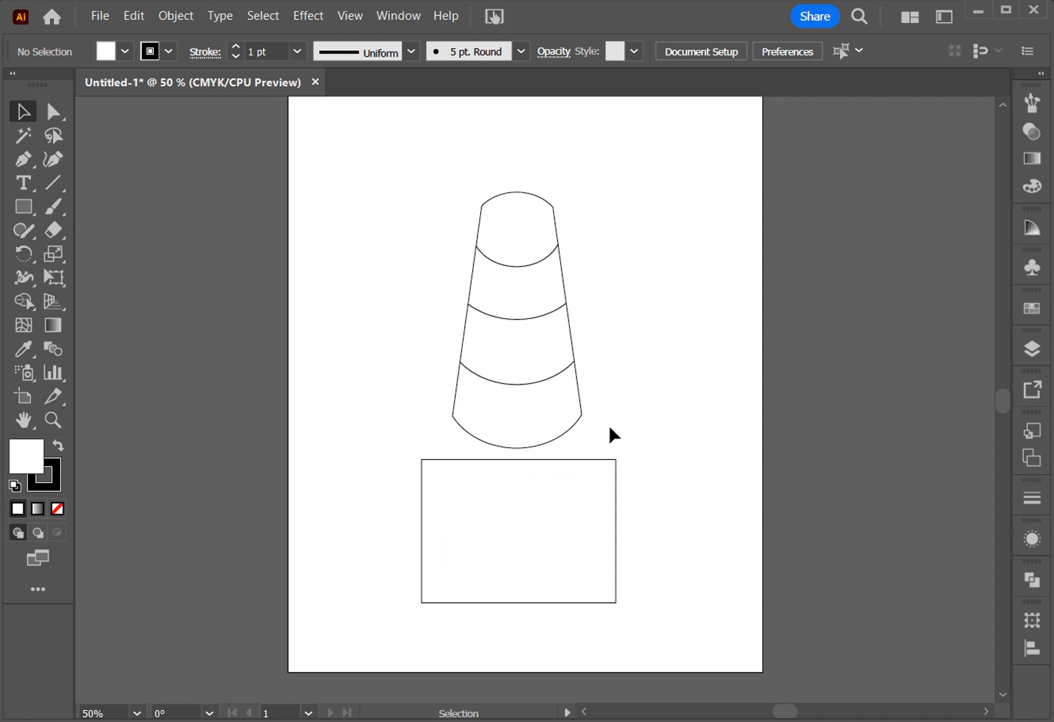
Round all four corners of the rectangle slightly.
{"action": "left_click", "coordinate": [532, 328]}
{"action": "left_click", "coordinate": [663, 432]}
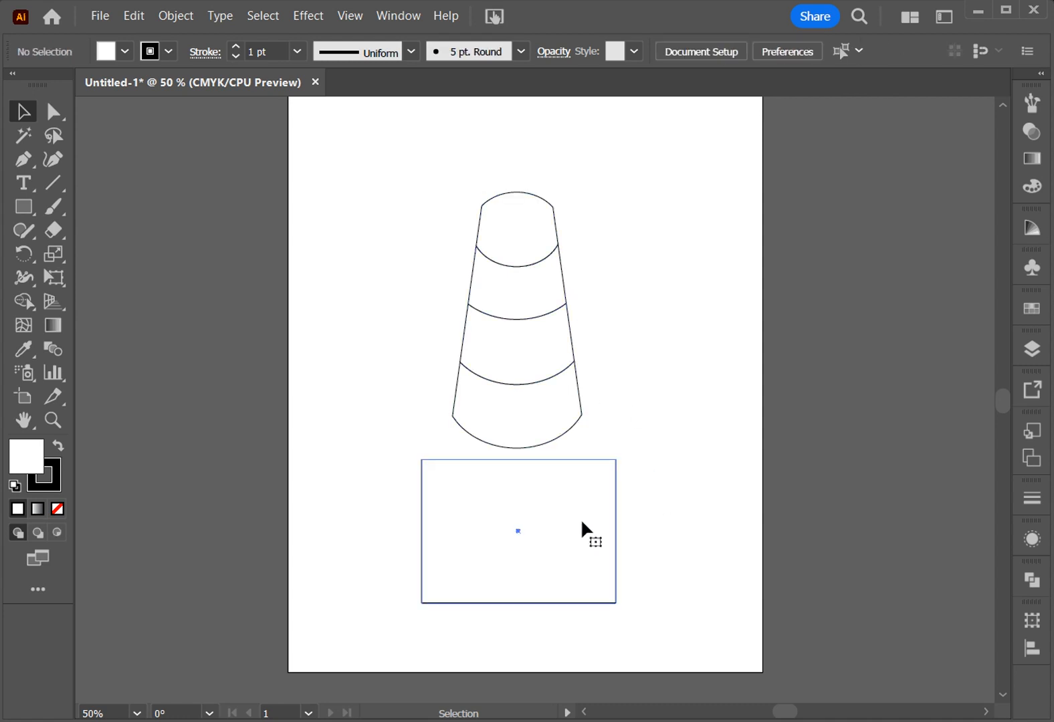
{"action": "left_click", "coordinate": [582, 522]}
{"action": "mouse_move", "coordinate": [604, 477]}
{"action": "left_mouse_down"}
{"action": "mouse_move", "coordinate": [582, 513]}
{"action": "mouse_move", "coordinate": [601, 475]}
{"action": "left_mouse_up"}
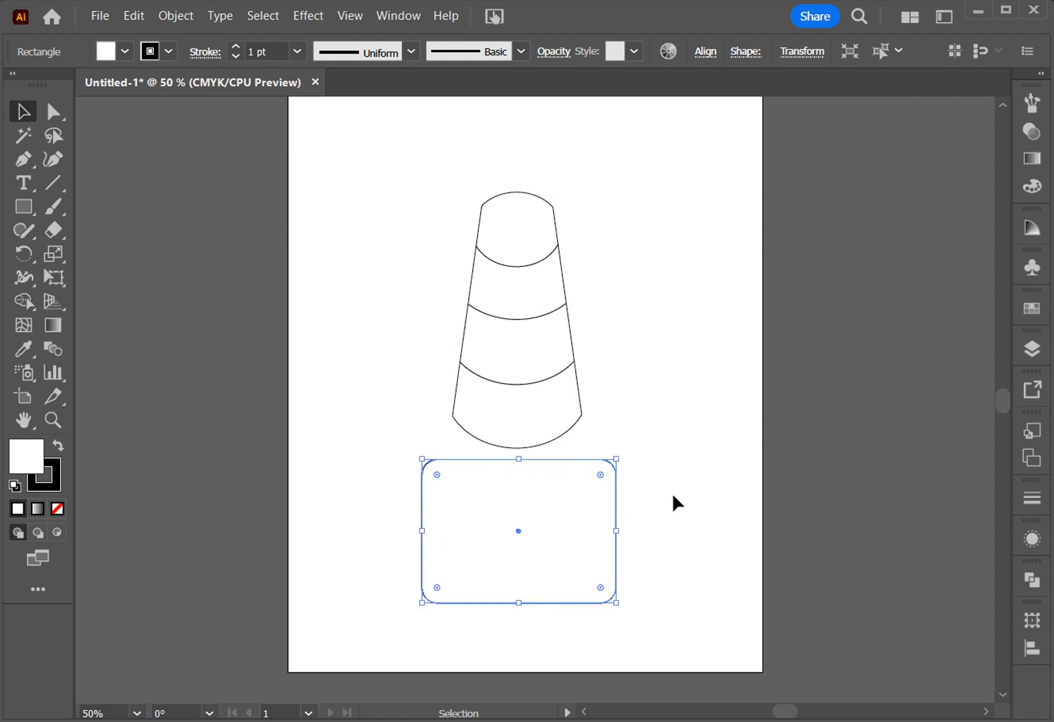
{"action": "left_click", "coordinate": [664, 496]}
Ungroup the stacked segments and clear the selection.
{"action": "left_click", "coordinate": [539, 284]}
{"action": "right_click", "coordinate": [535, 276]}
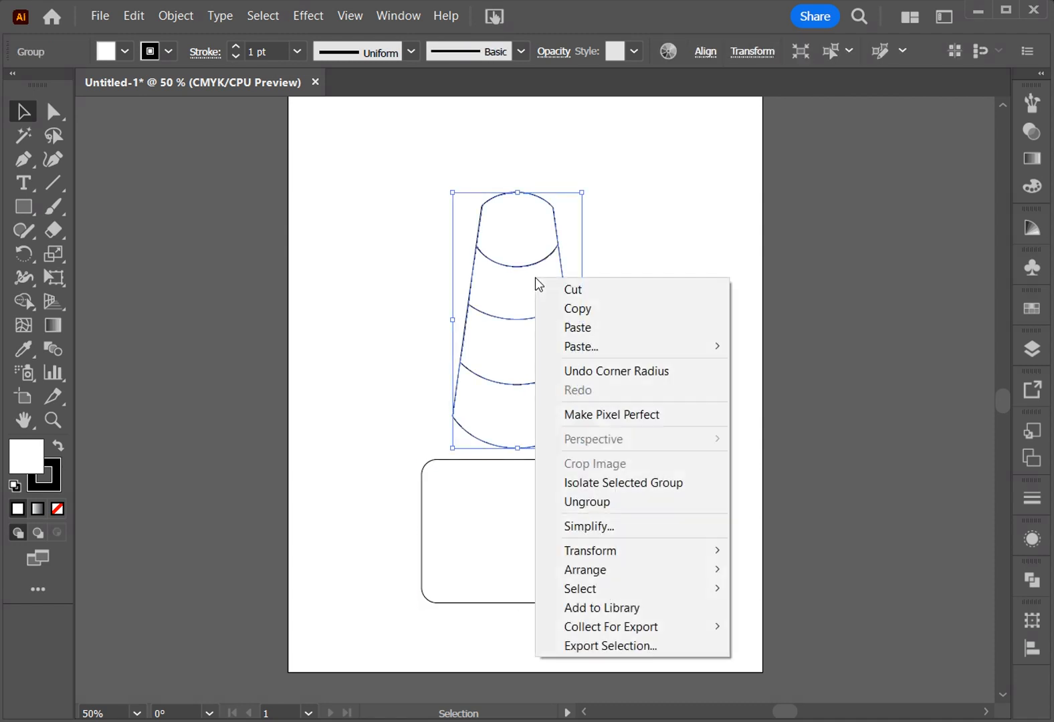
{"action": "left_click", "coordinate": [666, 501]}
{"action": "left_click", "coordinate": [682, 463]}
Fill the rounded rectangle with orange, colour FF8B22.
{"action": "left_click", "coordinate": [560, 544]}
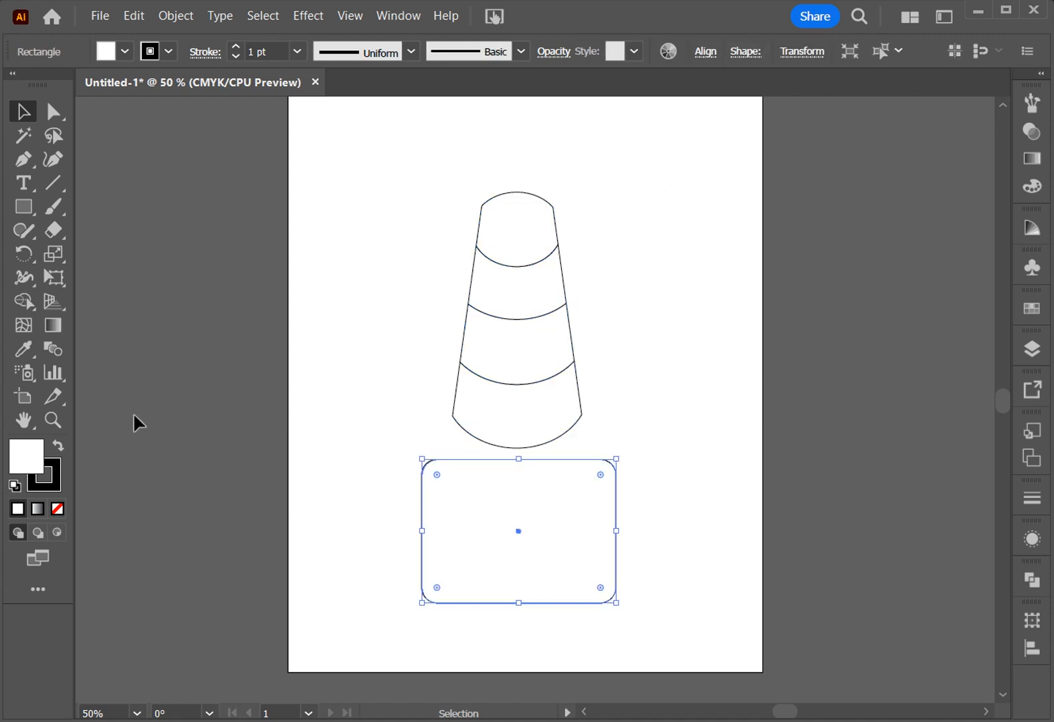
{"action": "double_click", "coordinate": [40, 458]}
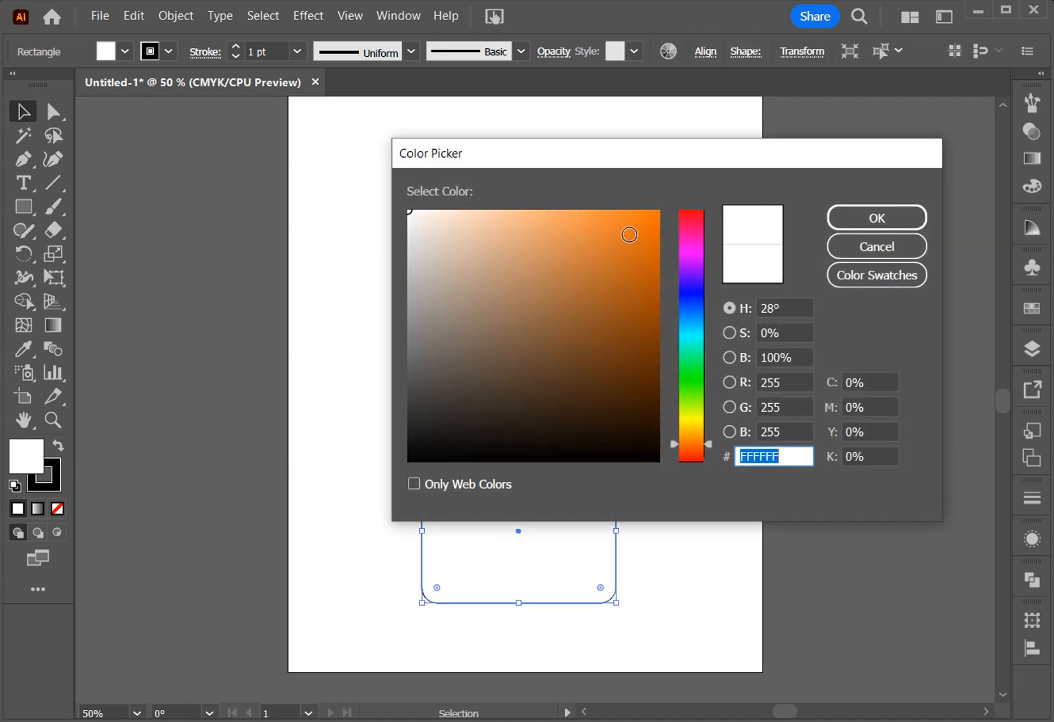
{"action": "left_click", "coordinate": [690, 426]}
{"action": "left_click", "coordinate": [690, 435]}
{"action": "mouse_move", "coordinate": [633, 254]}
{"action": "left_mouse_down"}
{"action": "mouse_move", "coordinate": [634, 214]}
{"action": "mouse_move", "coordinate": [620, 209]}
{"action": "mouse_move", "coordinate": [656, 222]}
{"action": "mouse_move", "coordinate": [652, 241]}
{"action": "mouse_move", "coordinate": [644, 222]}
{"action": "left_mouse_up"}
{"action": "left_click_drag", "start_coordinate": [711, 437], "coordinate": [705, 443]}
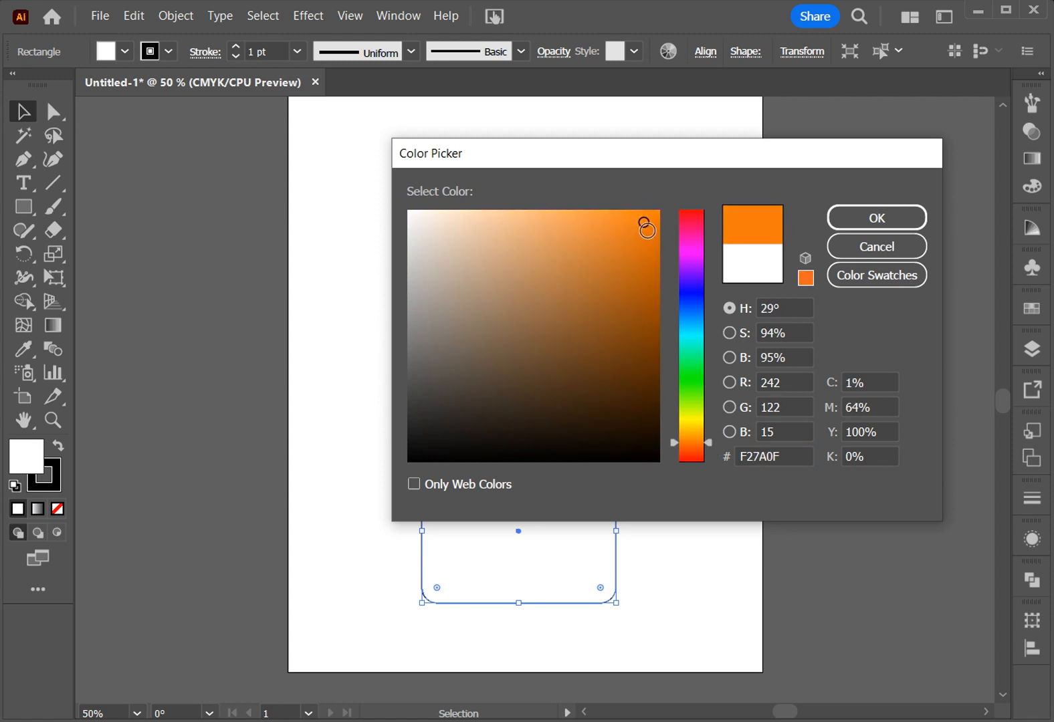
{"action": "left_click_drag", "start_coordinate": [643, 222], "coordinate": [627, 209]}
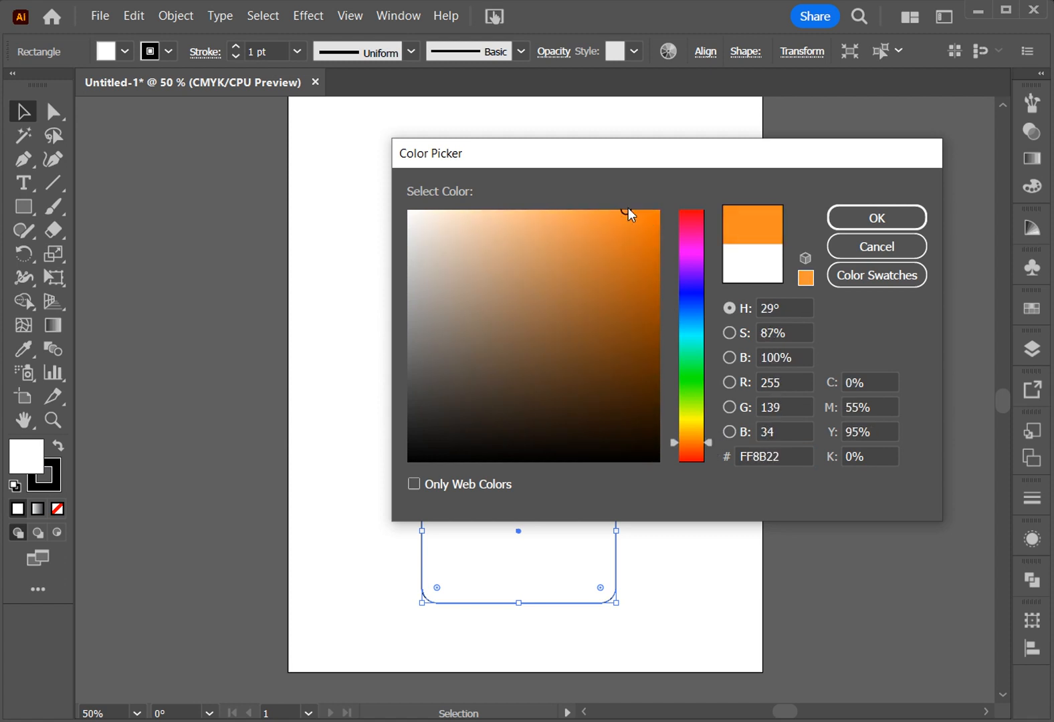
{"action": "left_click", "coordinate": [874, 221]}
{"action": "left_click", "coordinate": [195, 174]}
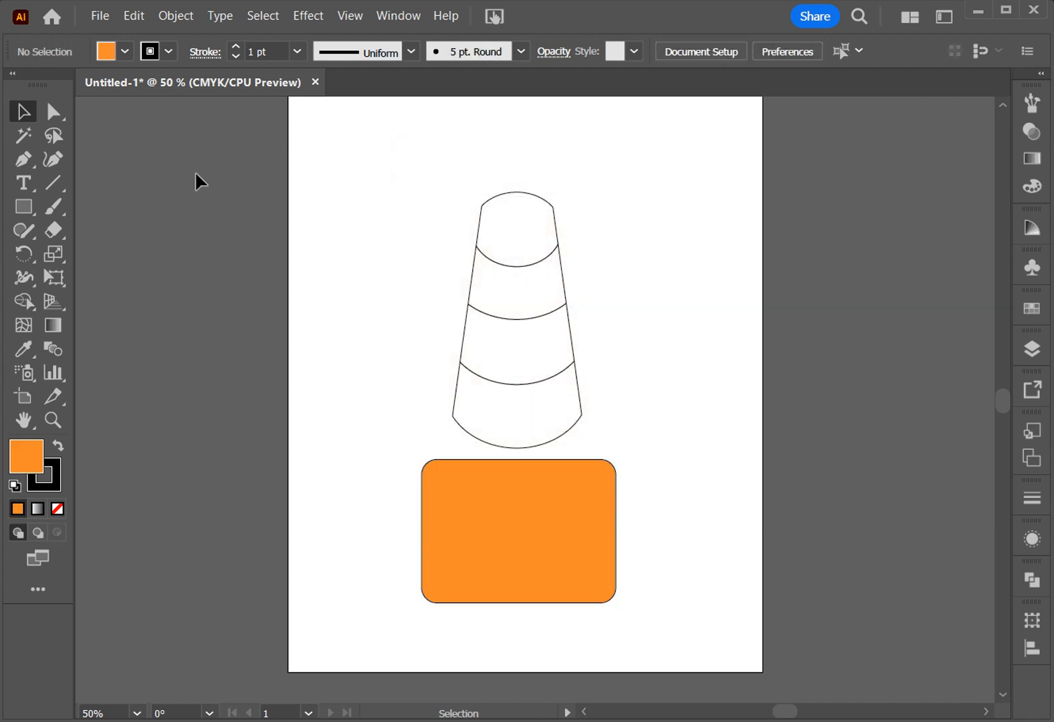
Fill the third segment from the top with the rounded rectangle's orange using the Eyedropper.
{"action": "left_click", "coordinate": [482, 344]}
{"action": "left_click", "coordinate": [23, 349]}
{"action": "left_click", "coordinate": [511, 592]}
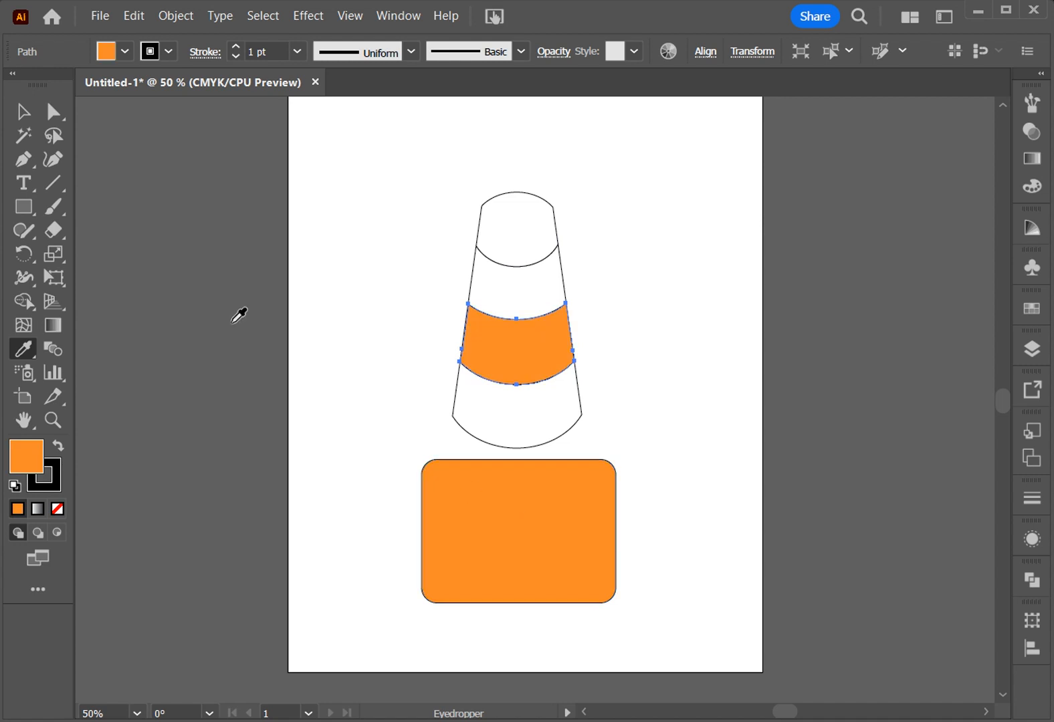
{"action": "left_click", "coordinate": [23, 112]}
{"action": "left_click", "coordinate": [497, 231]}
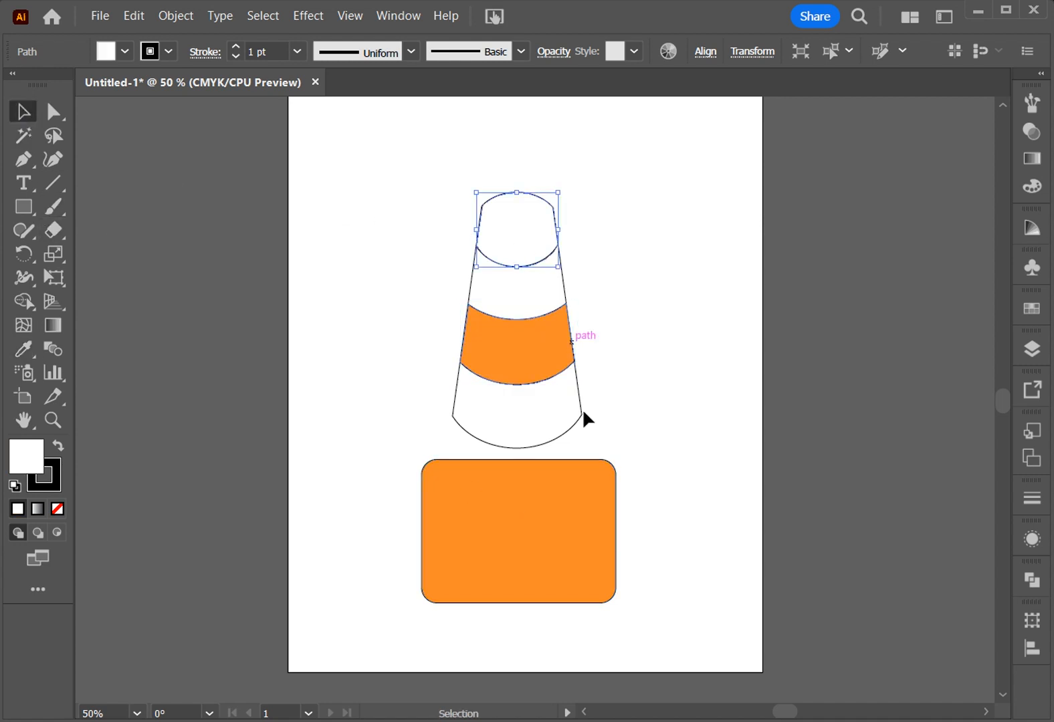
{"action": "left_click", "coordinate": [506, 531]}
{"action": "left_click", "coordinate": [23, 348]}
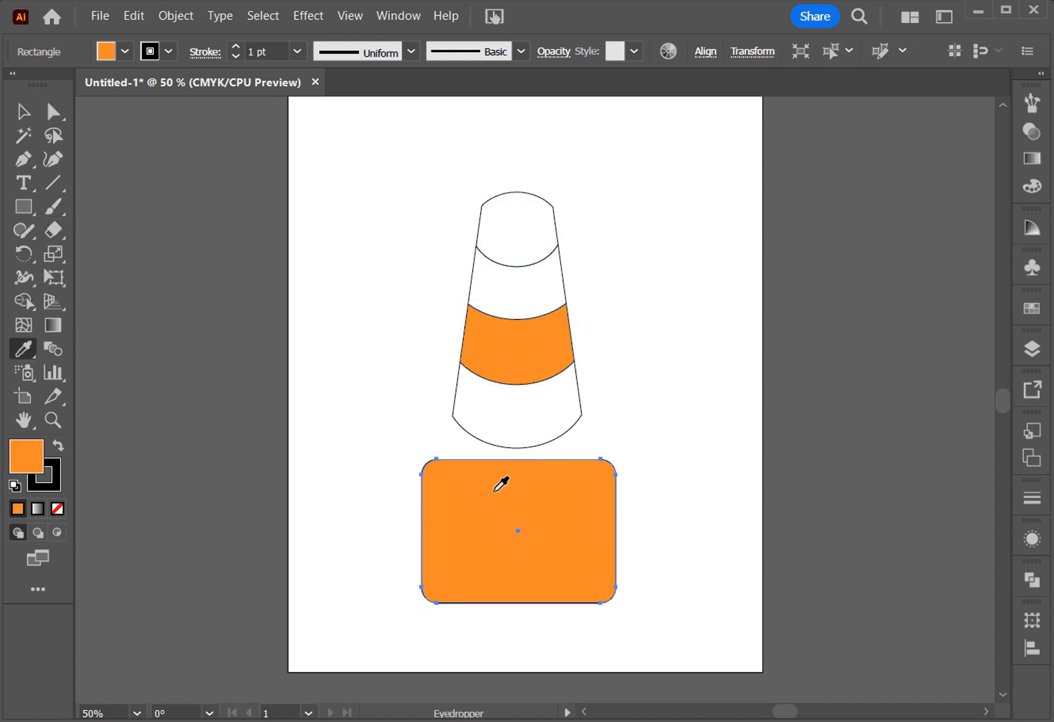
{"action": "left_click", "coordinate": [23, 112]}
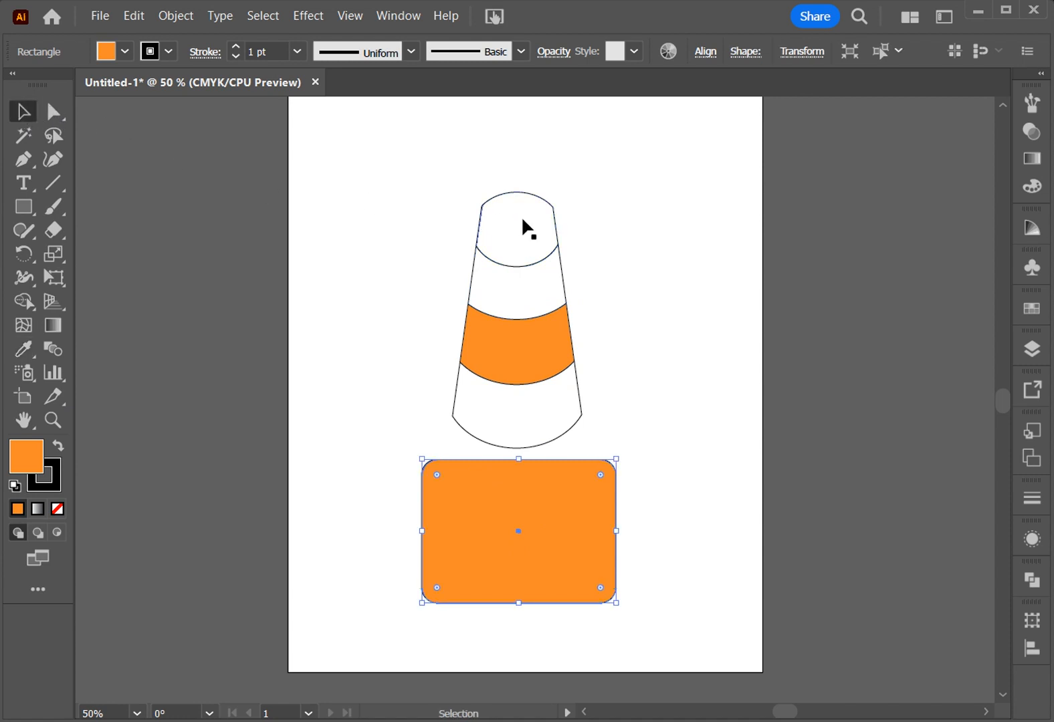
Fill the top segment with the rounded rectangle's orange using the Eyedropper, and deselect it.
{"action": "left_click", "coordinate": [522, 216]}
{"action": "left_click", "coordinate": [23, 348]}
{"action": "left_click", "coordinate": [529, 554]}
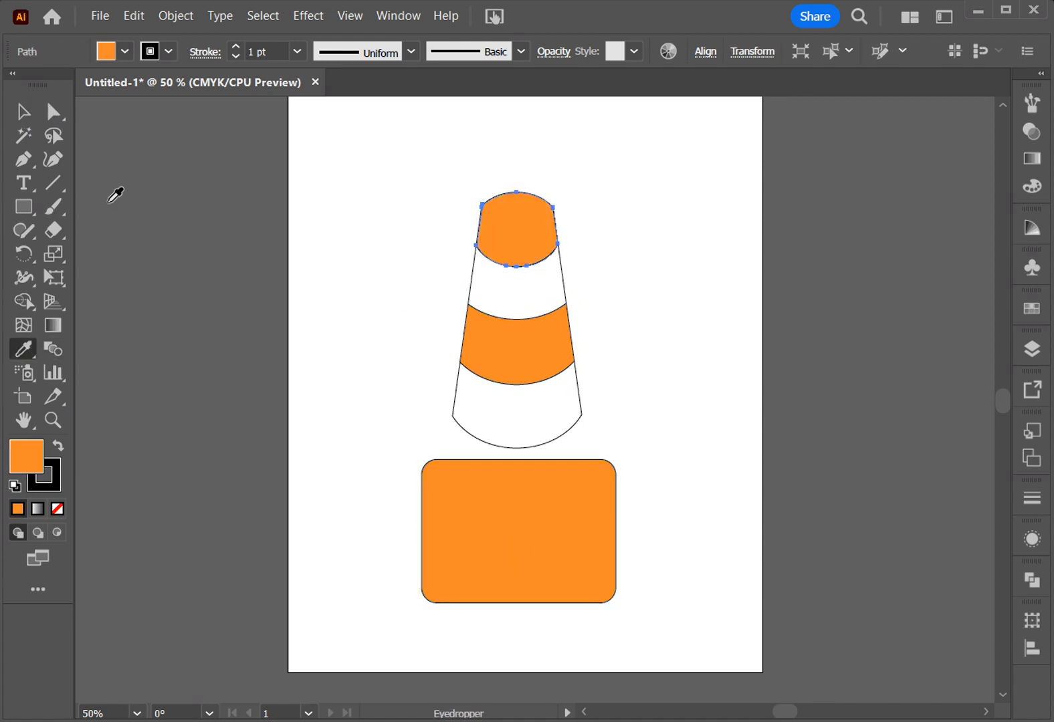
{"action": "left_click", "coordinate": [33, 118]}
{"action": "left_click", "coordinate": [360, 271]}
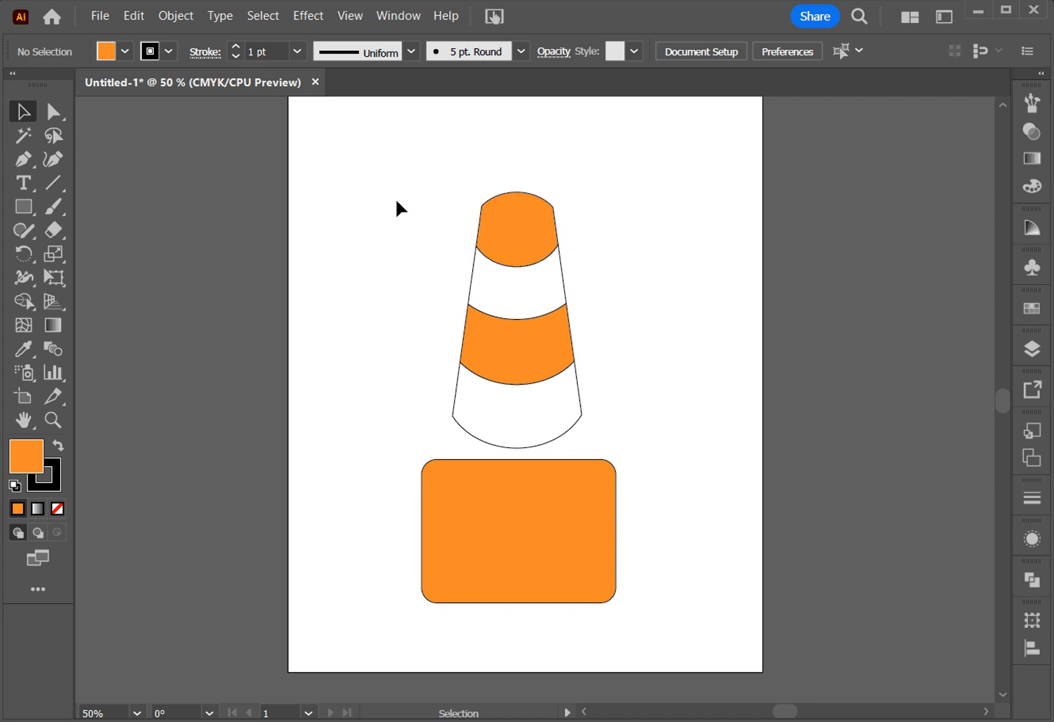
Group the four orange and white cone segments.
{"action": "left_click_drag", "start_coordinate": [396, 200], "coordinate": [641, 412]}
{"action": "right_click", "coordinate": [523, 329]}
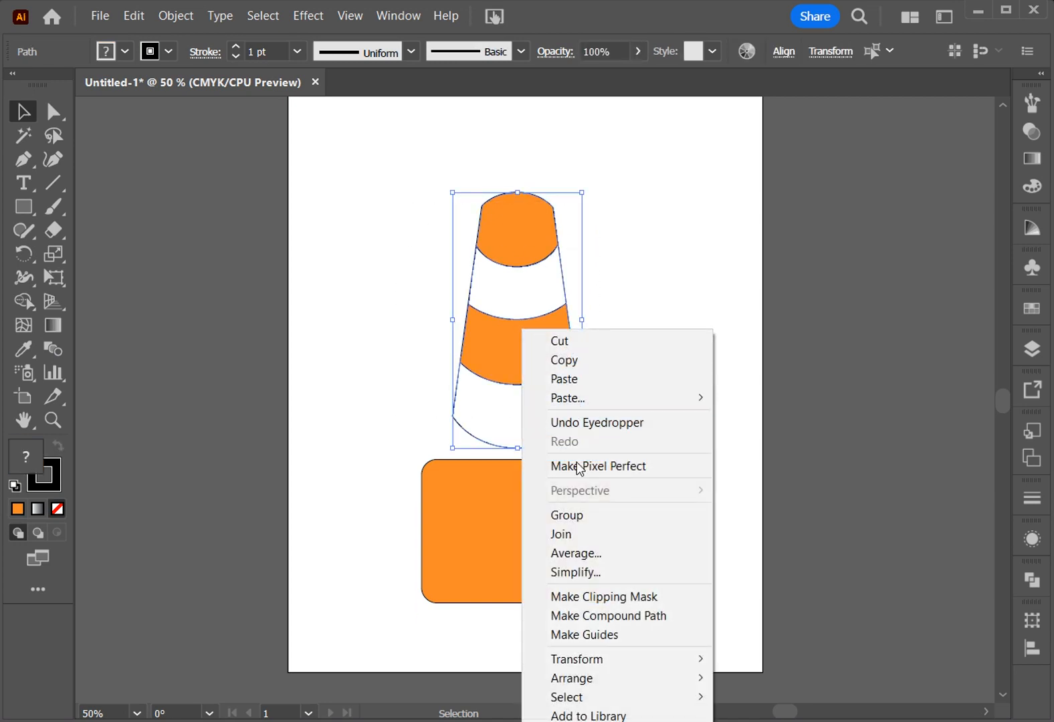
{"action": "left_click", "coordinate": [577, 515]}
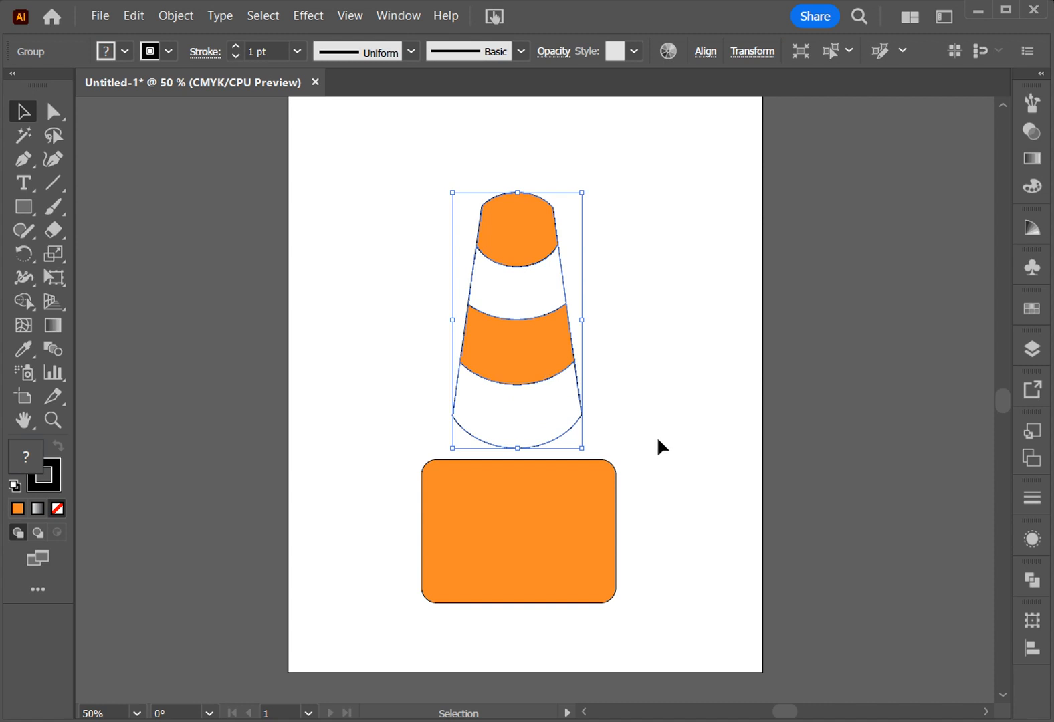
Nudge the cone group straight down until its curved bottom overlaps the upper half of the orange rounded rectangle.
{"action": "key", "text": "Down"}
{"action": "key", "text": "Down"}
{"action": "key", "text": "Down"}
{"action": "key", "text": "Down"}
{"action": "key", "text": "Down"}
{"action": "key", "text": "Down"}
{"action": "key", "text": "Down"}
{"action": "key", "text": "Down"}
{"action": "key", "text": "Down"}
{"action": "key", "text": "Down"}
{"action": "key", "text": "Down"}
{"action": "key", "text": "Down"}
{"action": "key", "text": "Down"}
{"action": "key", "text": "Down"}
{"action": "key", "text": "Down"}
{"action": "key", "text": "Down"}
{"action": "key", "text": "Down"}
{"action": "key", "text": "Down"}
{"action": "key", "text": "Down"}
{"action": "key", "text": "Down"}
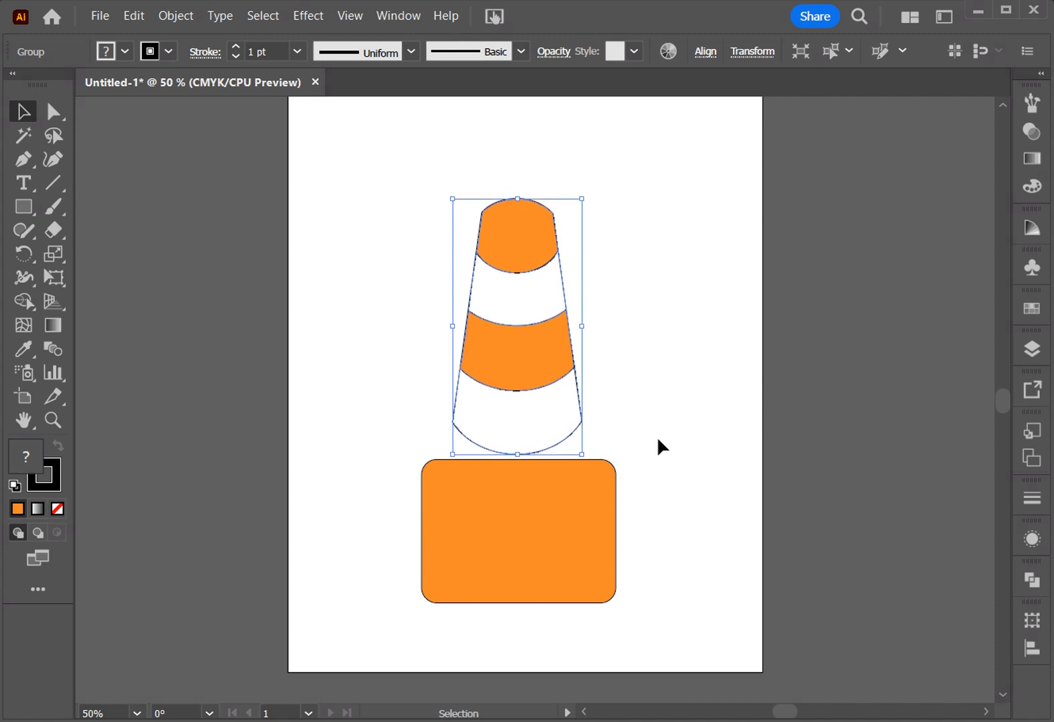
{"action": "key", "text": "Down"}
{"action": "key", "text": "Down"}
{"action": "key", "text": "Down"}
{"action": "key", "text": "Down"}
{"action": "key", "text": "Down"}
{"action": "key", "text": "Down"}
{"action": "key", "text": "Down"}
{"action": "key", "text": "Down"}
{"action": "key", "text": "Down"}
{"action": "key", "text": "Down"}
{"action": "key", "text": "Down"}
{"action": "key", "text": "Down"}
{"action": "key", "text": "Down"}
{"action": "key", "text": "Down"}
{"action": "key", "text": "Down"}
{"action": "key", "text": "Down"}
{"action": "key", "text": "Down"}
{"action": "key", "text": "Down"}
{"action": "key", "text": "Down"}
{"action": "key", "text": "Down"}
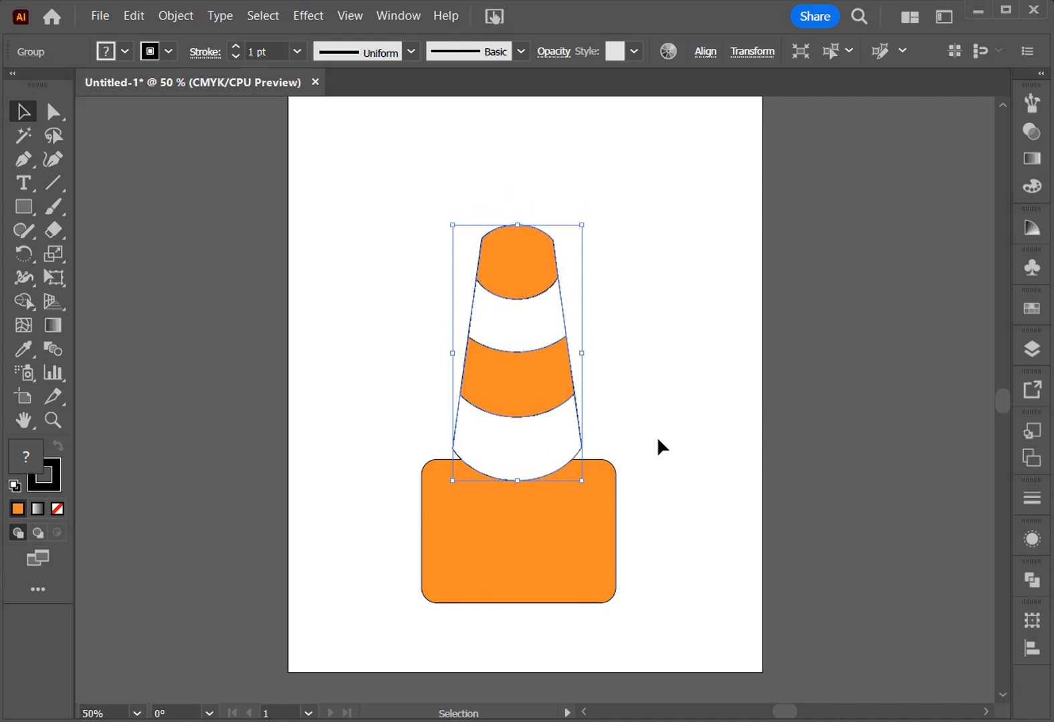
{"action": "key", "text": "Down"}
{"action": "key", "text": "Down"}
{"action": "key", "text": "Down"}
{"action": "key", "text": "Down"}
{"action": "key", "text": "Down"}
{"action": "key", "text": "Down"}
{"action": "key", "text": "Down"}
{"action": "key", "text": "Down"}
{"action": "key", "text": "Down"}
{"action": "key", "text": "Down"}
{"action": "key", "text": "Down"}
{"action": "key", "text": "Down"}
{"action": "key", "text": "Down"}
{"action": "key", "text": "Down"}
{"action": "key", "text": "Down"}
{"action": "key", "text": "Down"}
{"action": "key", "text": "Down"}
{"action": "key", "text": "Down"}
{"action": "key", "text": "Down"}
{"action": "key", "text": "Down"}
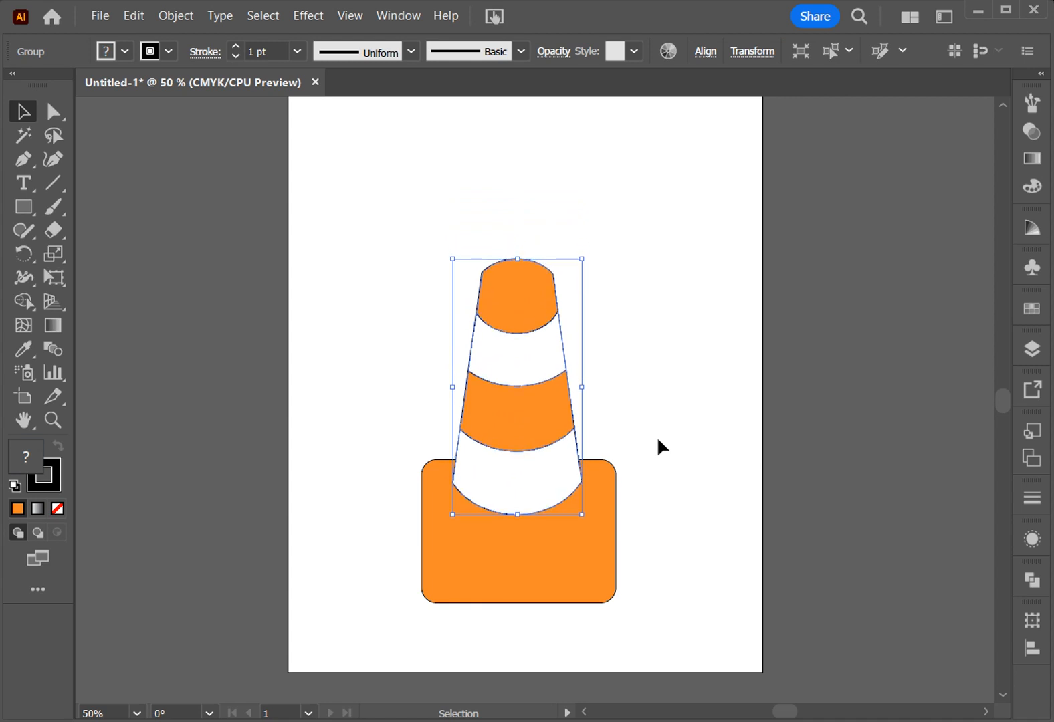
{"action": "key", "text": "Down"}
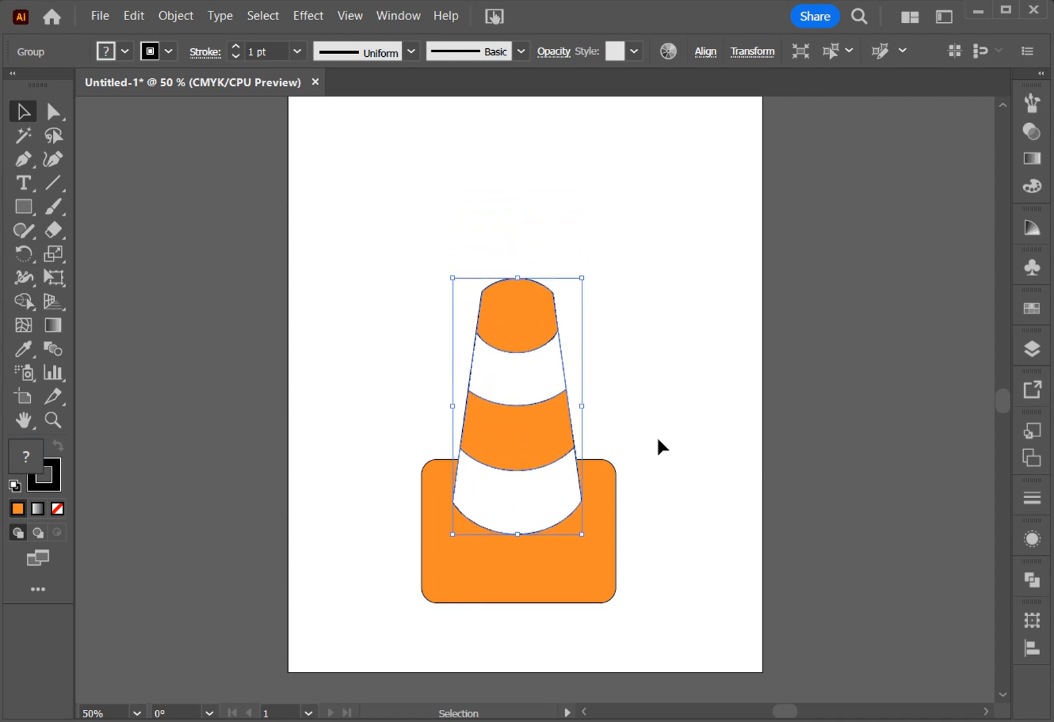
{"action": "key", "text": "Down"}
{"action": "key", "text": "Down"}
{"action": "key", "text": "Down"}
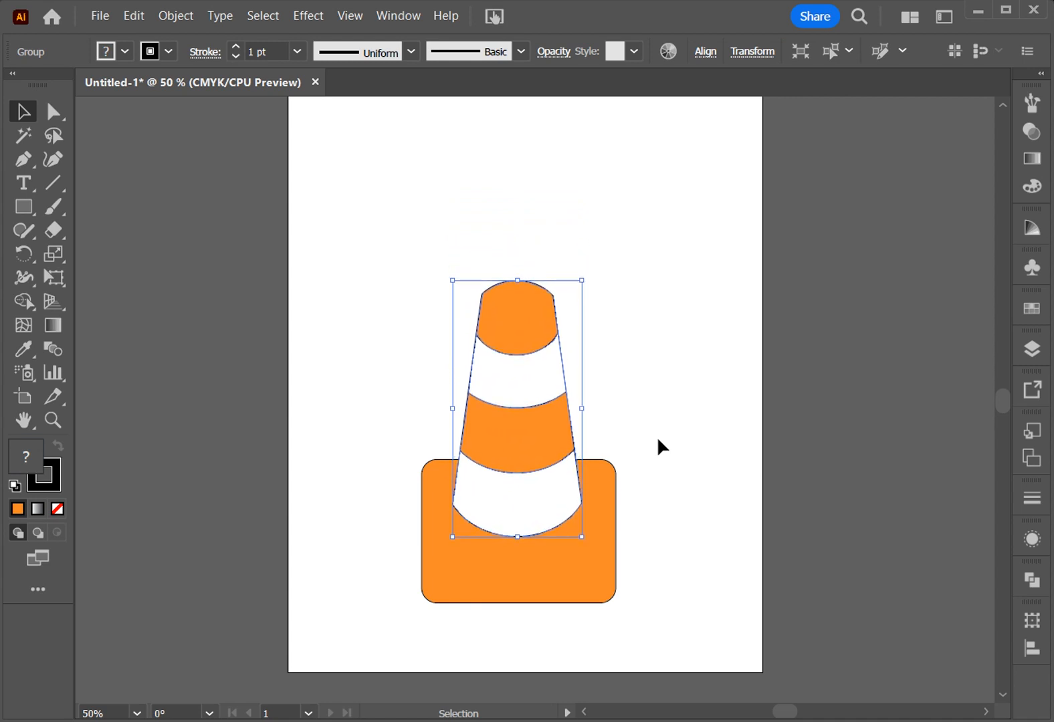
{"action": "key", "text": "Down"}
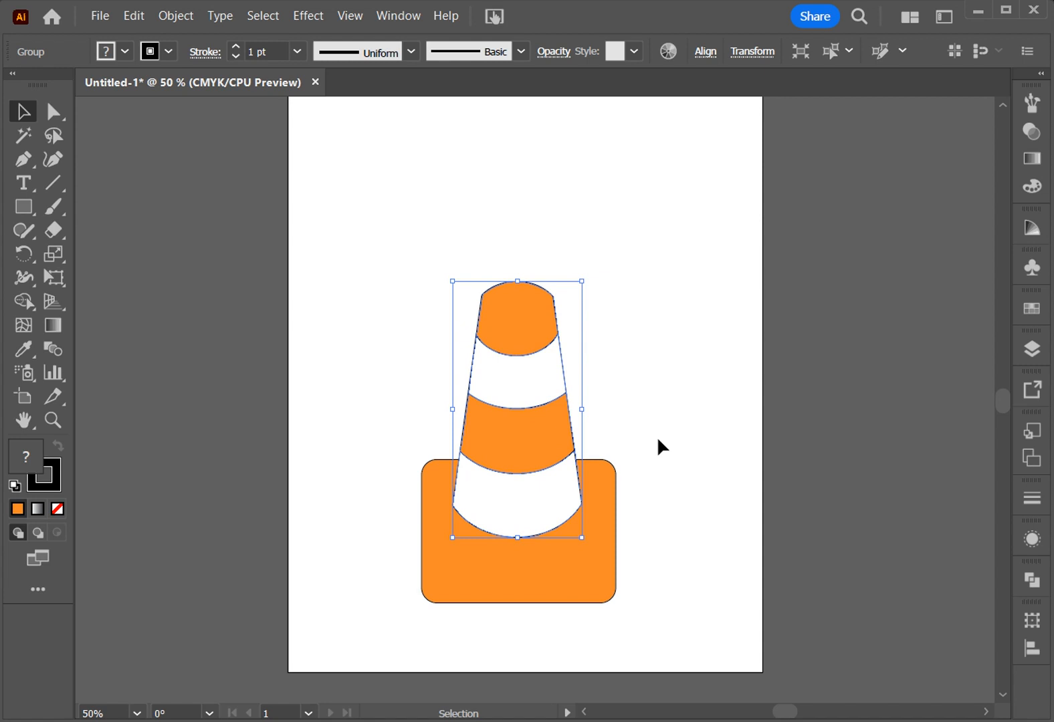
Nudge the cone group slightly straight up on the orange rounded rectangle, and deselect it.
{"action": "key", "text": "Up"}
{"action": "key", "text": "Up"}
{"action": "key", "text": "Up"}
{"action": "key", "text": "Up"}
{"action": "key", "text": "Up"}
{"action": "key", "text": "Up"}
{"action": "key", "text": "Up"}
{"action": "key", "text": "Up"}
{"action": "key", "text": "Up"}
{"action": "key", "text": "Up"}
{"action": "key", "text": "Up"}
{"action": "key", "text": "Up"}
{"action": "key", "text": "Up"}
{"action": "key", "text": "Up"}
{"action": "key", "text": "Up"}
{"action": "key", "text": "Up"}
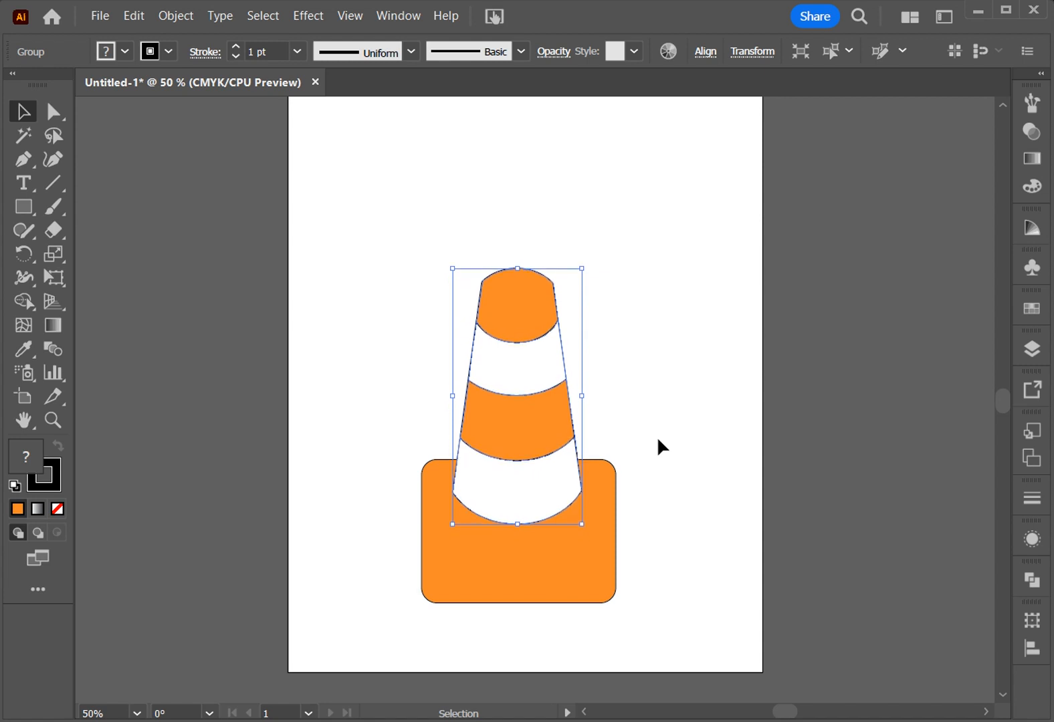
{"action": "left_click", "coordinate": [658, 437]}
Shorten the orange rounded rectangle by raising its lower edge to a little below the cone's curved bottom, and deselect it.
{"action": "left_click", "coordinate": [532, 596]}
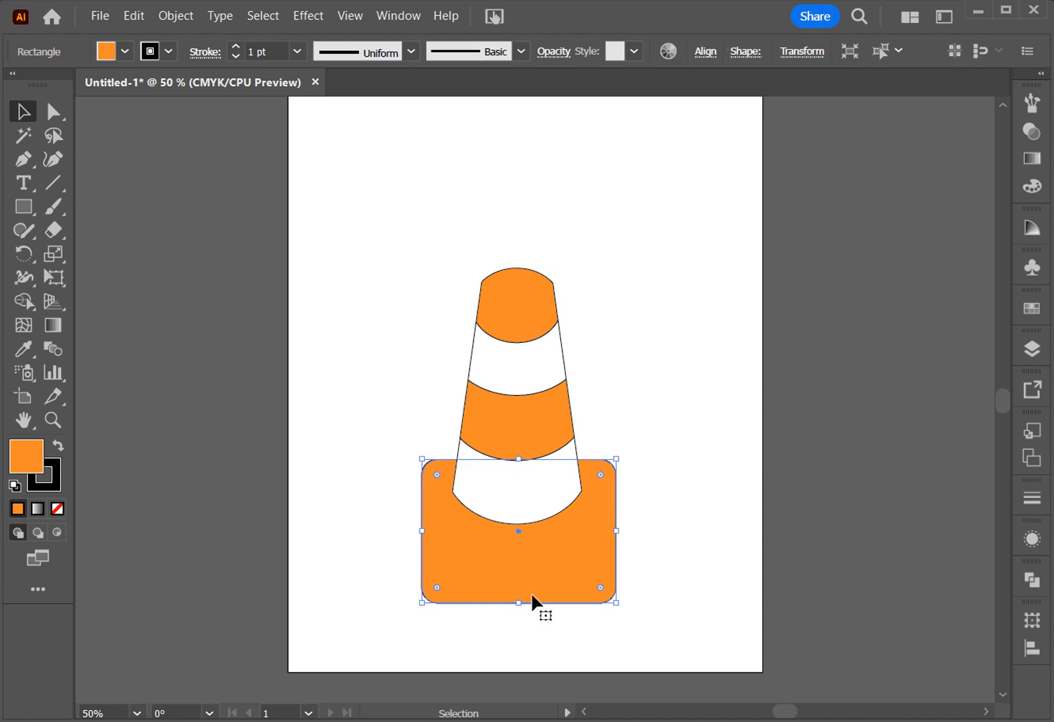
{"action": "left_click_drag", "start_coordinate": [519, 607], "coordinate": [519, 568]}
{"action": "left_click", "coordinate": [526, 603]}
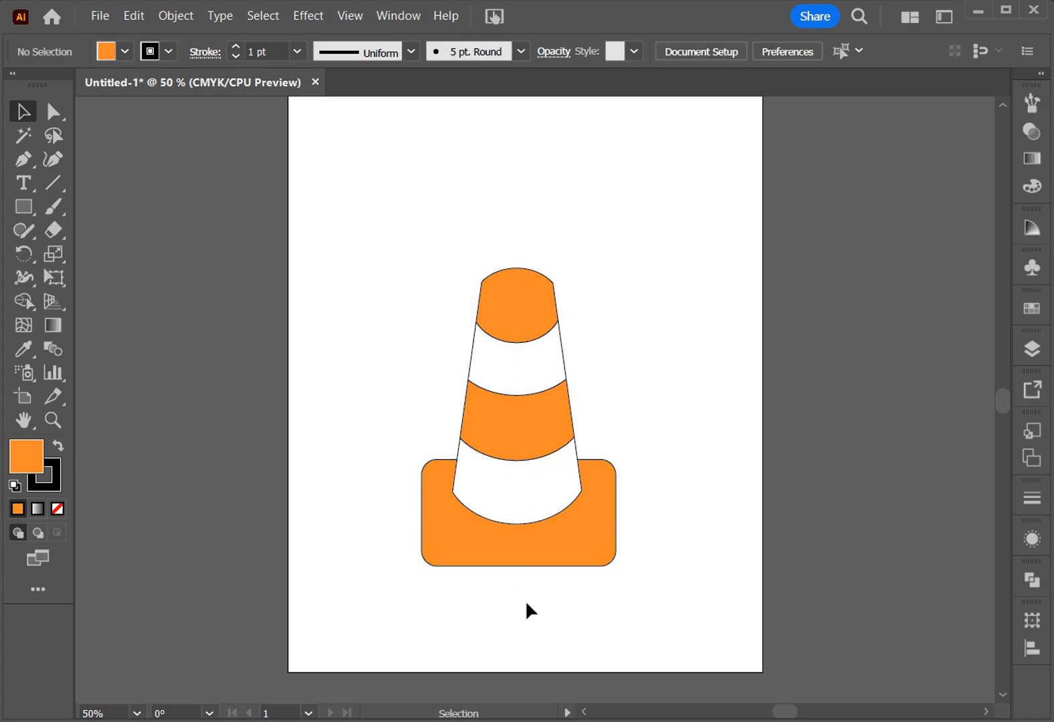
Center the cone group horizontally on the artboard and deselect it.
{"action": "left_click", "coordinate": [504, 327]}
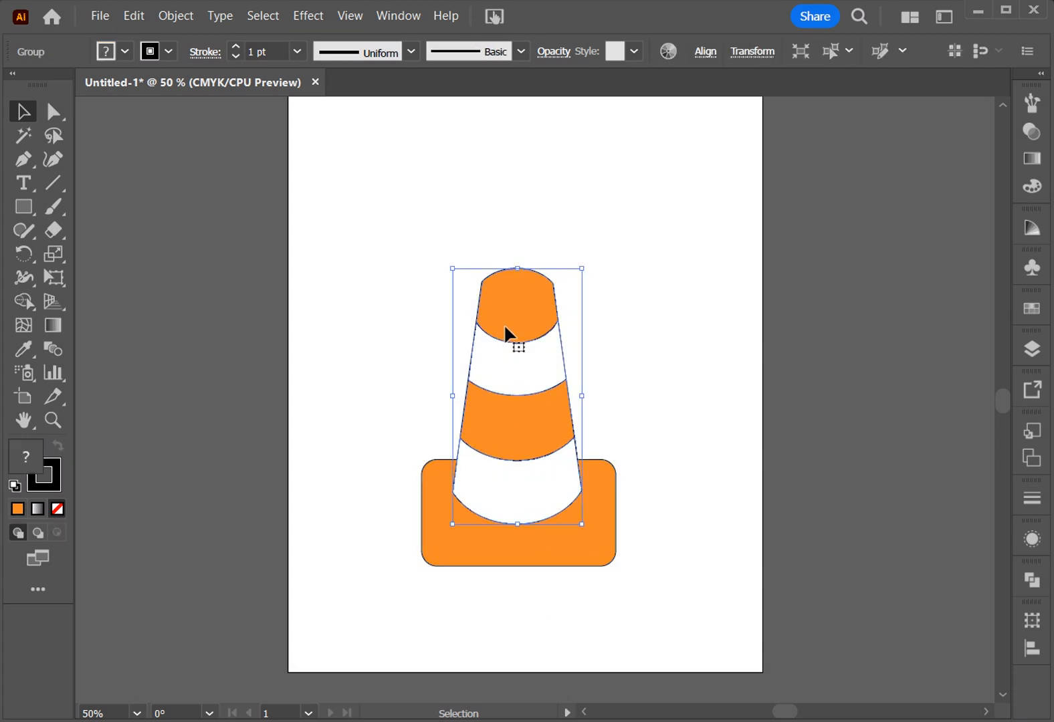
{"action": "left_click", "coordinate": [706, 57]}
{"action": "left_click", "coordinate": [540, 114]}
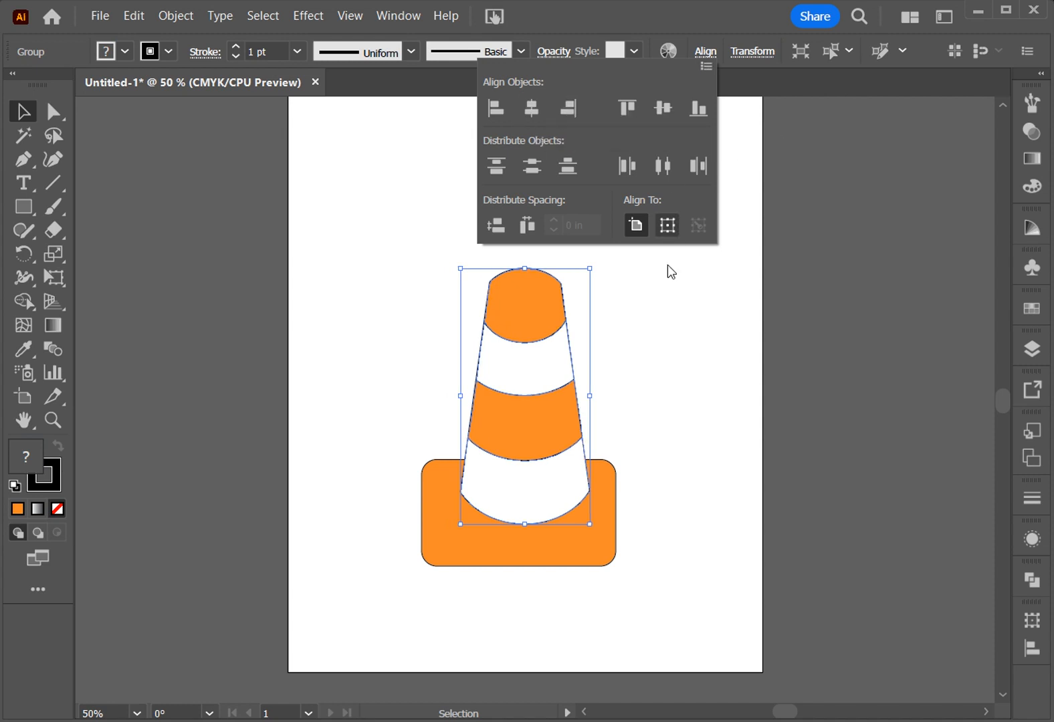
{"action": "left_click", "coordinate": [632, 513]}
{"action": "left_click", "coordinate": [632, 514]}
{"action": "left_click", "coordinate": [592, 555]}
{"action": "left_click", "coordinate": [716, 376]}
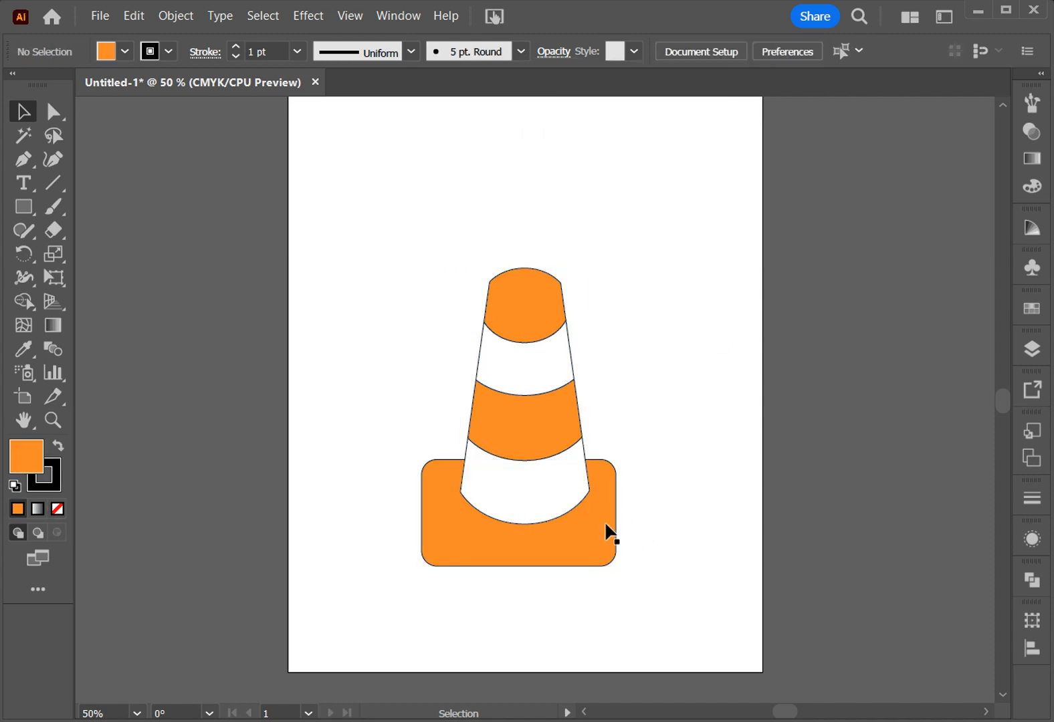
Align the orange rounded rectangle to the artboard's horizontal center, and deselect it.
{"action": "left_click", "coordinate": [606, 526]}
{"action": "left_click", "coordinate": [705, 52]}
{"action": "left_click", "coordinate": [532, 108]}
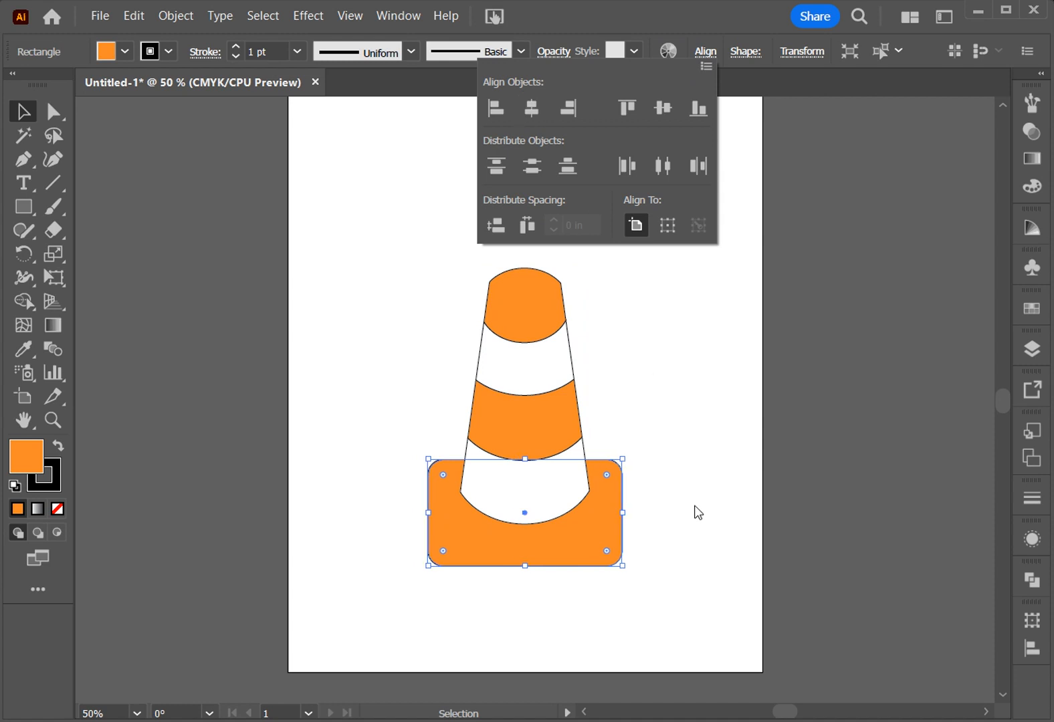
{"action": "left_click", "coordinate": [695, 496]}
{"action": "left_click", "coordinate": [696, 495]}
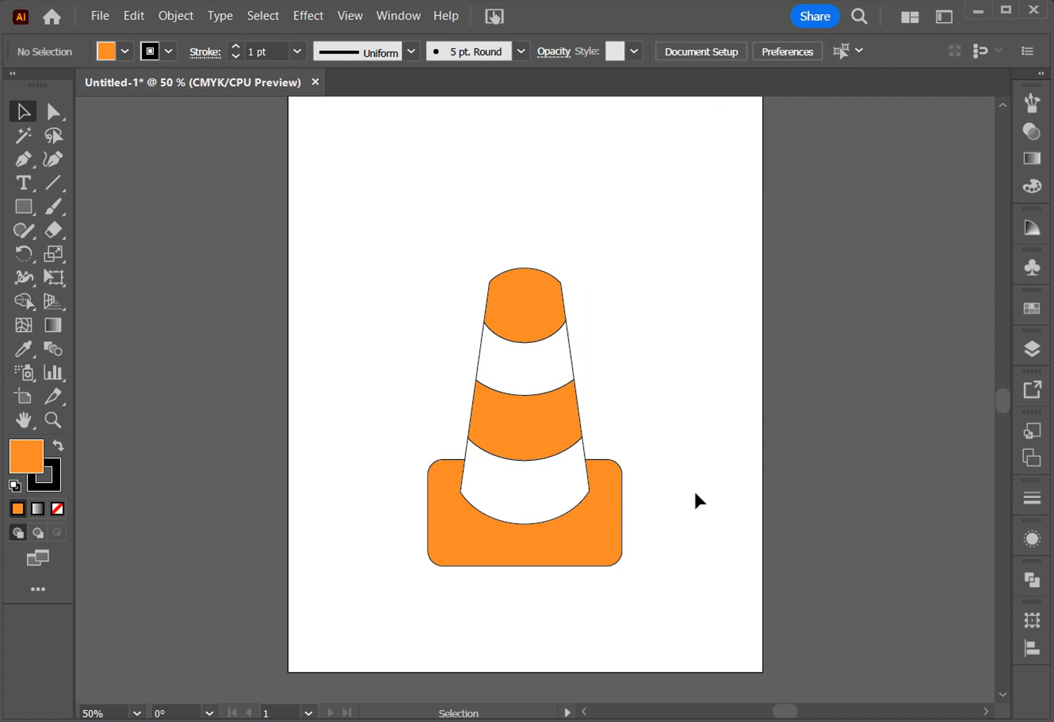
Copy the orange rounded rectangle, paste it in front, and nudge the copy slightly straight down.
{"action": "left_click", "coordinate": [542, 550]}
{"action": "left_click", "coordinate": [134, 15]}
{"action": "left_click", "coordinate": [167, 97]}
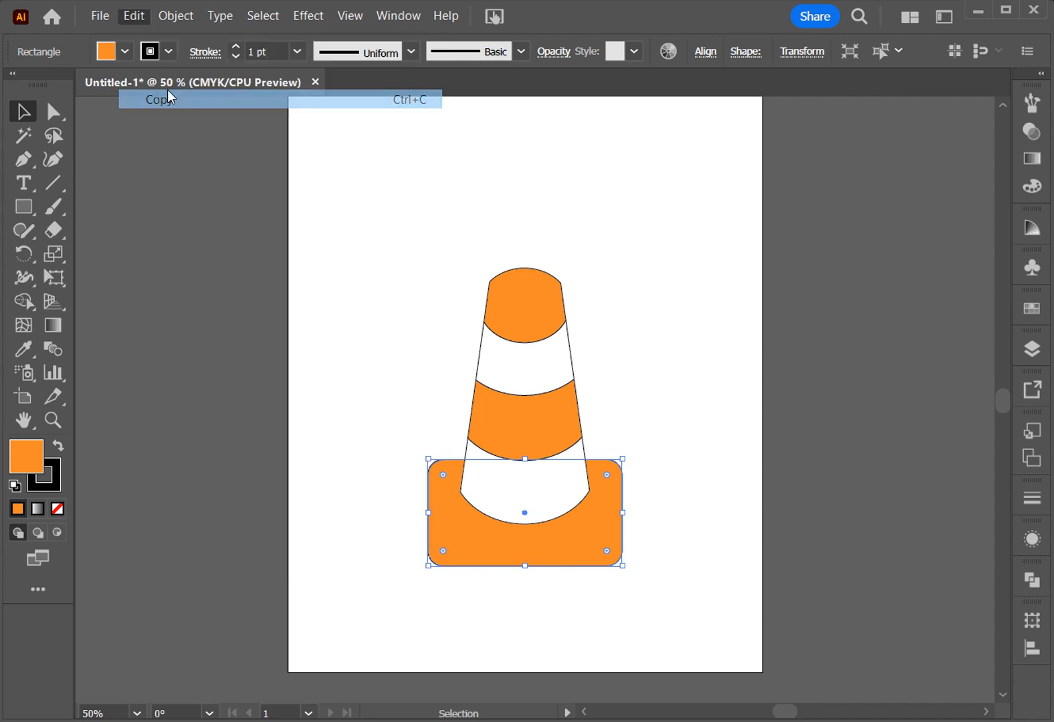
{"action": "left_click", "coordinate": [134, 15]}
{"action": "left_click", "coordinate": [190, 137]}
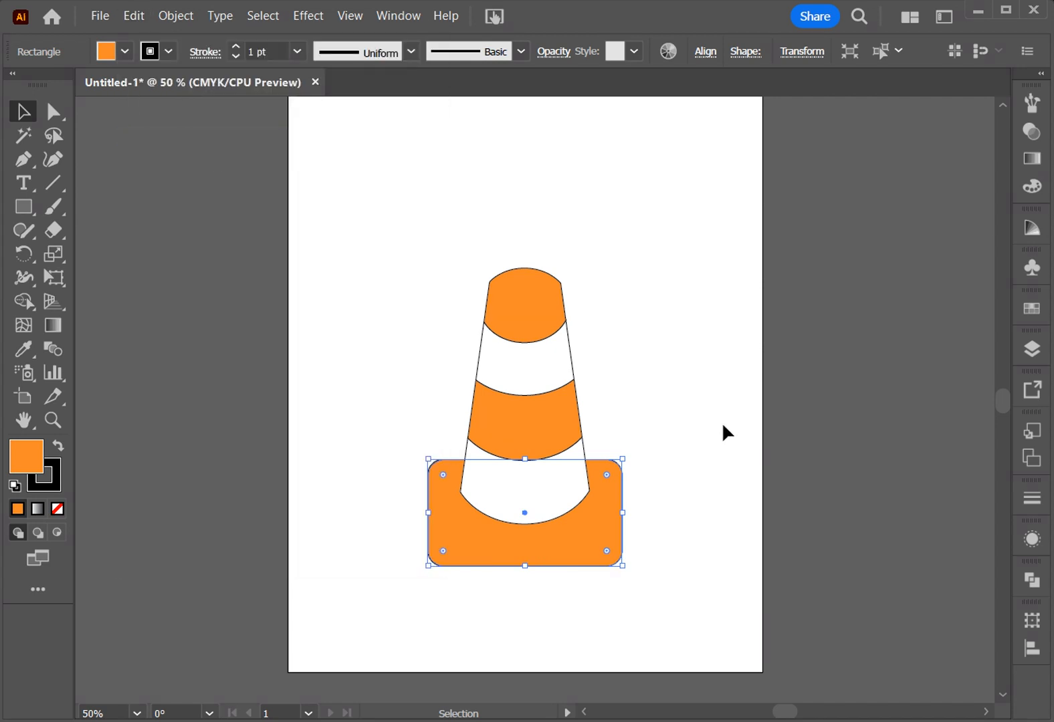
{"action": "key", "text": "Down"}
{"action": "key", "text": "Down"}
{"action": "key", "text": "Down"}
{"action": "key", "text": "Down"}
{"action": "key", "text": "Down"}
{"action": "key", "text": "Down"}
{"action": "key", "text": "Down"}
{"action": "key", "text": "Down"}
{"action": "key", "text": "Down"}
{"action": "key", "text": "Down"}
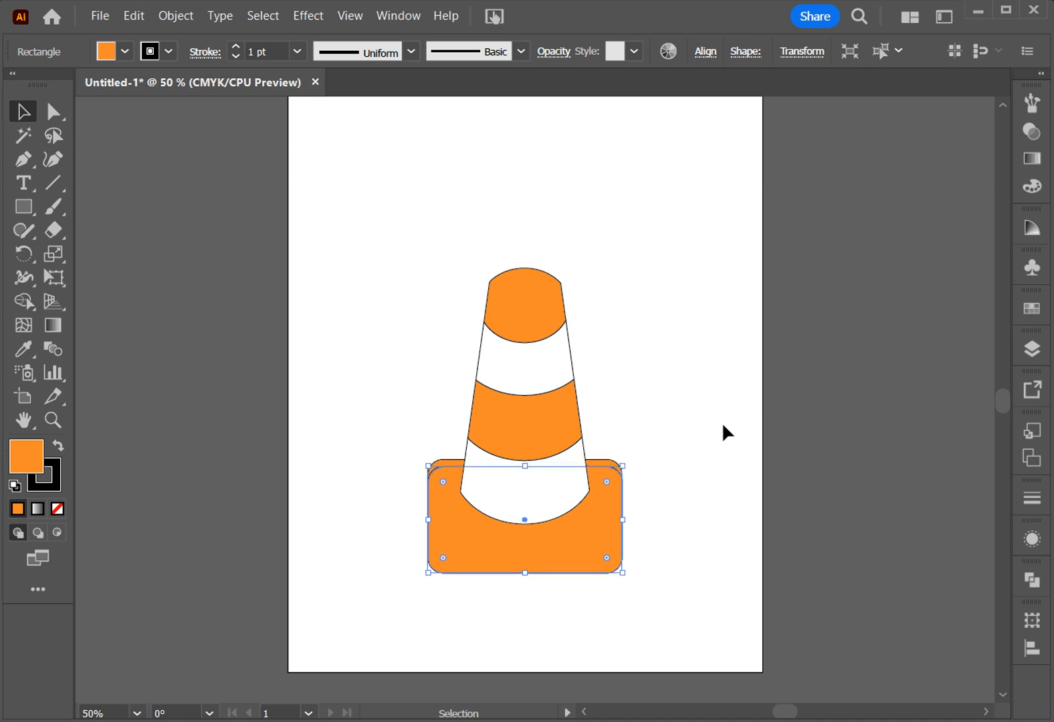
Undo the nudges, the pasted copy and the horizontal centering of the orange rounded rectangle.
{"action": "key", "text": "ctrl"}
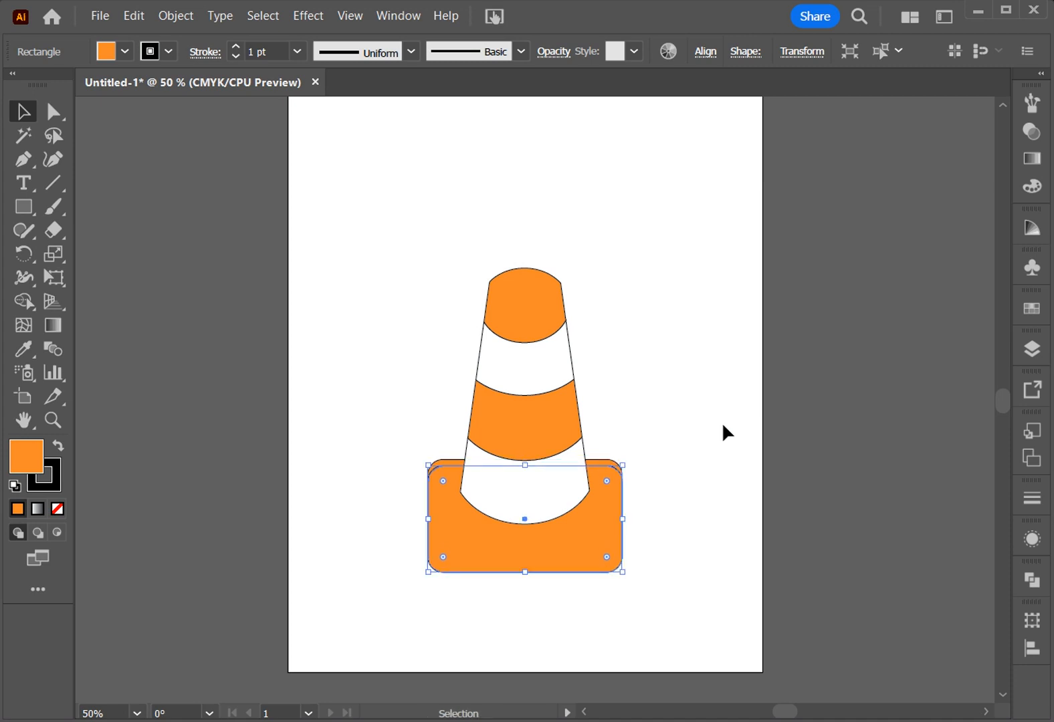
{"action": "key", "text": "ctrl"}
{"action": "key", "text": "Up"}
{"action": "key", "text": "Up"}
{"action": "key", "text": "Up"}
{"action": "key", "text": "Up"}
{"action": "key", "text": "Up"}
{"action": "key", "text": "Up"}
{"action": "key", "text": "Up"}
{"action": "key", "text": "Up"}
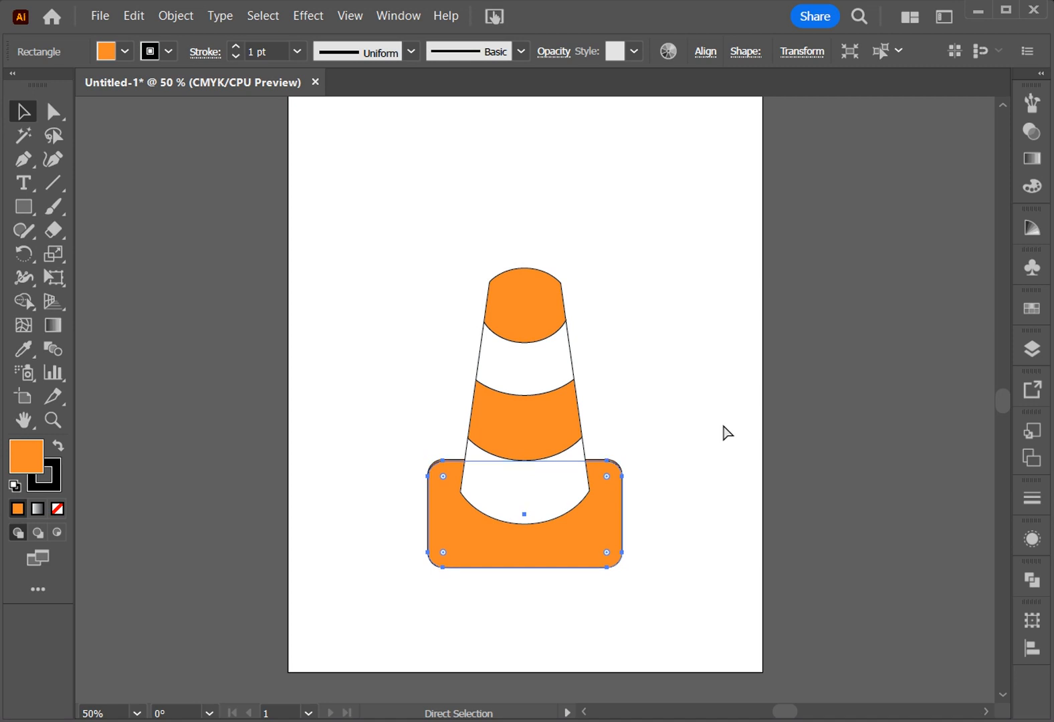
{"action": "key", "text": "Left"}
{"action": "key", "text": "Left"}
{"action": "key", "text": "Left"}
{"action": "key", "text": "Left"}
{"action": "key", "text": "Left"}
{"action": "key", "text": "Left"}
{"action": "key", "text": "Left"}
{"action": "key", "text": "Left"}
{"action": "key", "text": "Left"}
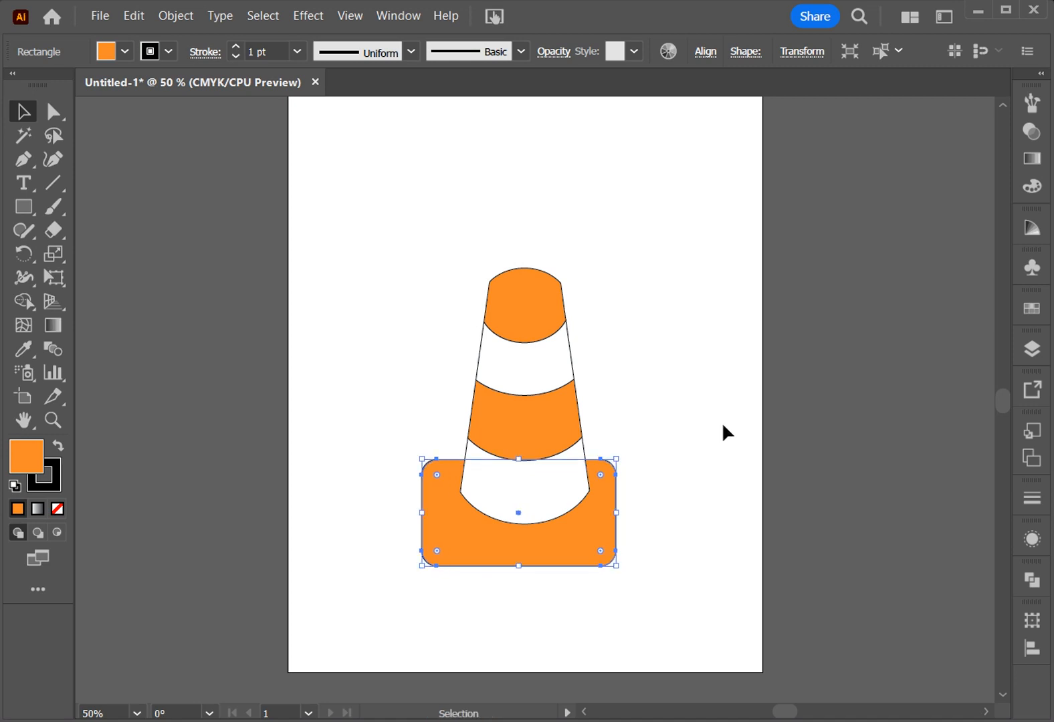
Center the orange rounded rectangle horizontally on the artboard, beneath the cone group.
{"action": "left_click", "coordinate": [722, 425]}
{"action": "left_click", "coordinate": [610, 472]}
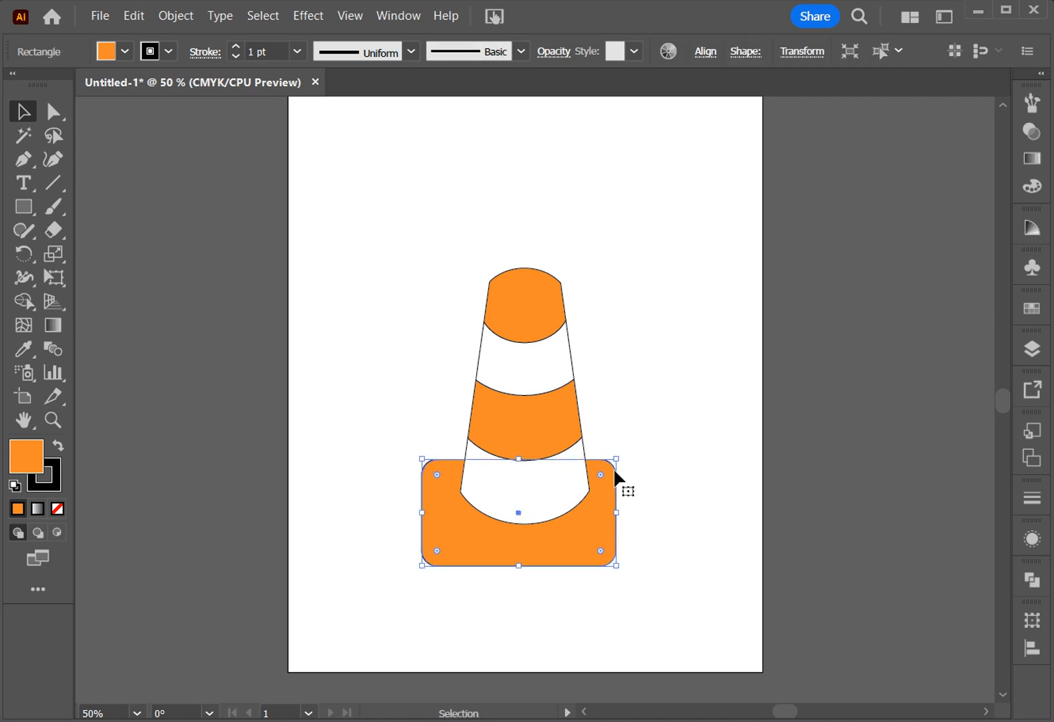
{"action": "left_click", "coordinate": [706, 52]}
{"action": "left_click", "coordinate": [532, 109]}
{"action": "left_click", "coordinate": [683, 531]}
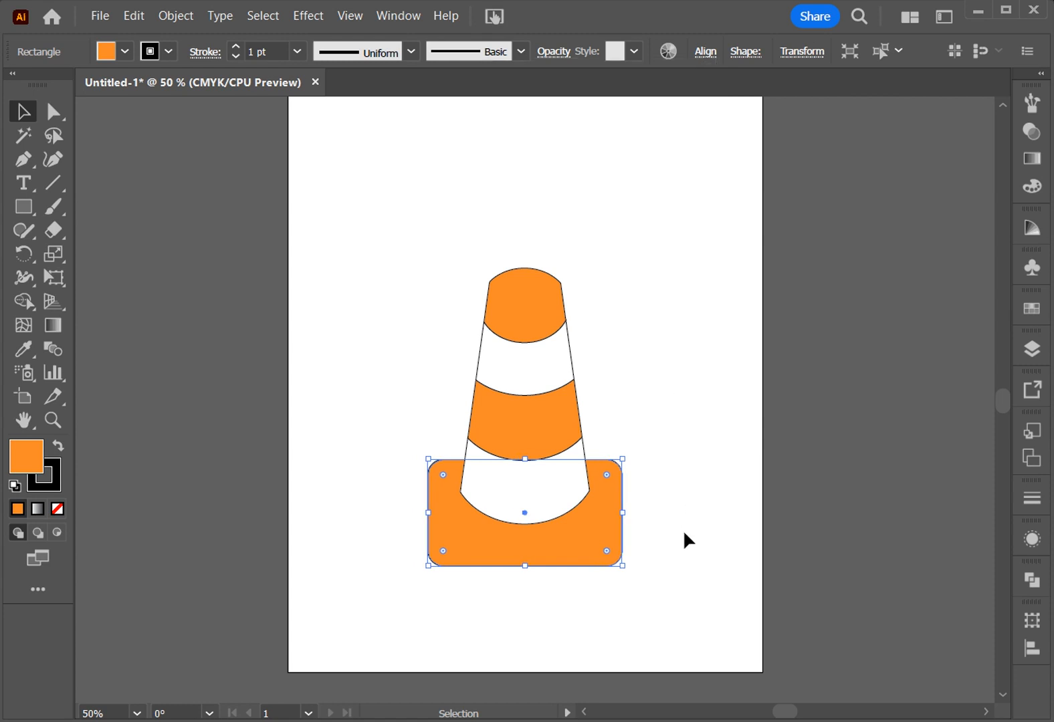
Change the rounded rectangle's fill to a darker orange in the Color Picker, and deselect it.
{"action": "left_click", "coordinate": [528, 546]}
{"action": "double_click", "coordinate": [25, 456]}
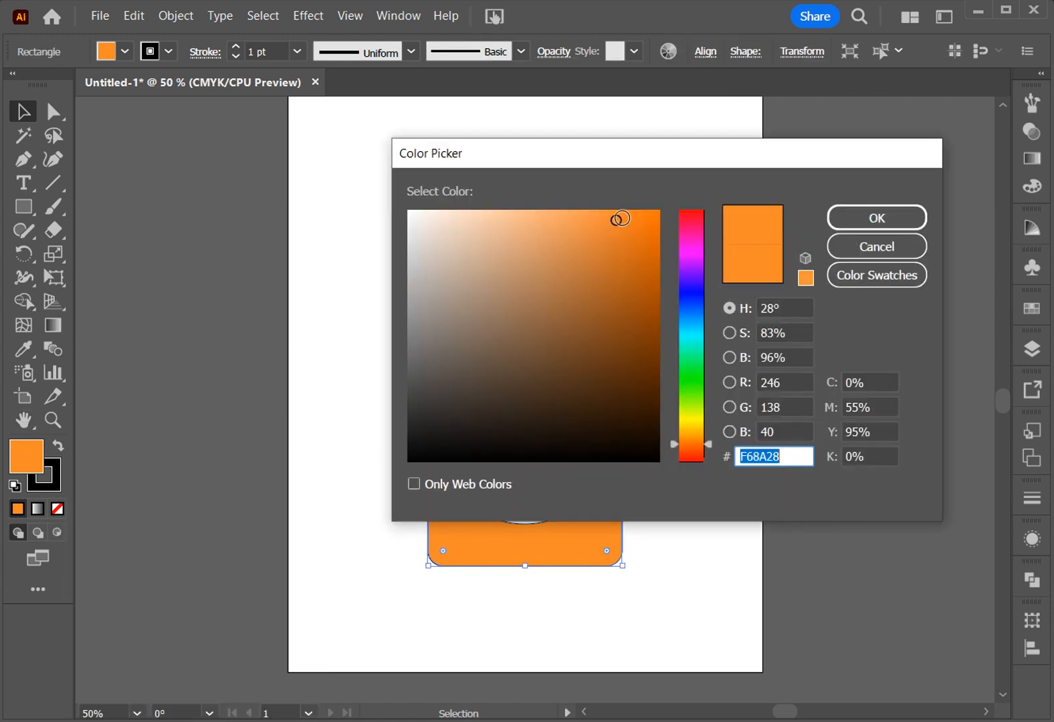
{"action": "left_click", "coordinate": [633, 215]}
{"action": "left_click_drag", "start_coordinate": [632, 216], "coordinate": [651, 234]}
{"action": "left_click", "coordinate": [877, 218]}
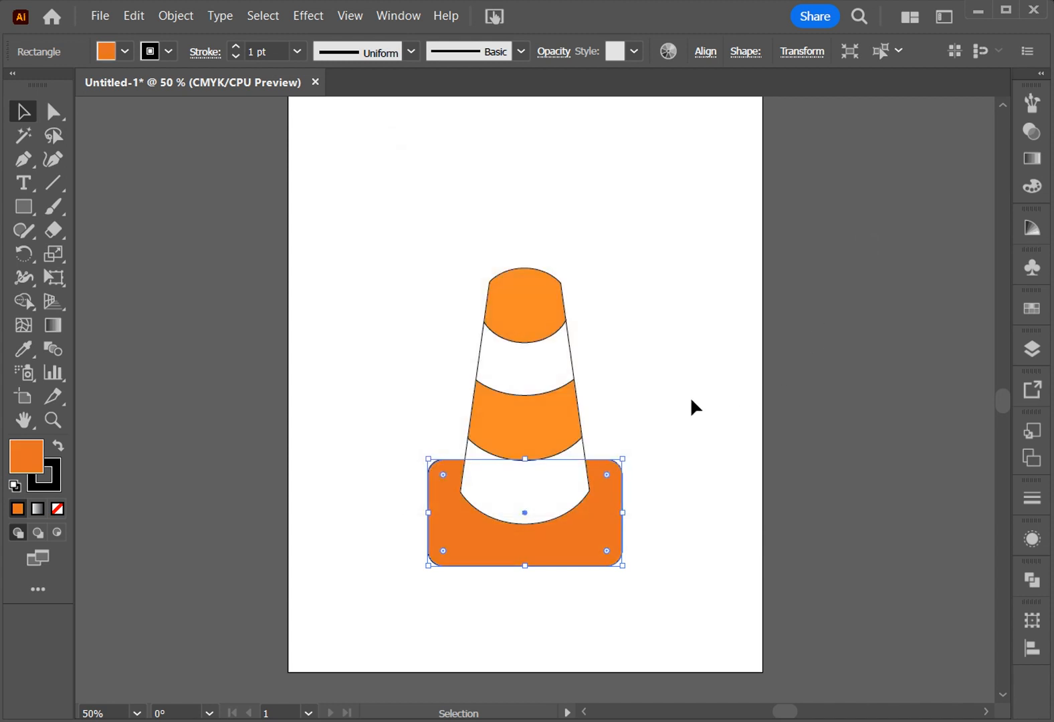
{"action": "left_click", "coordinate": [343, 280]}
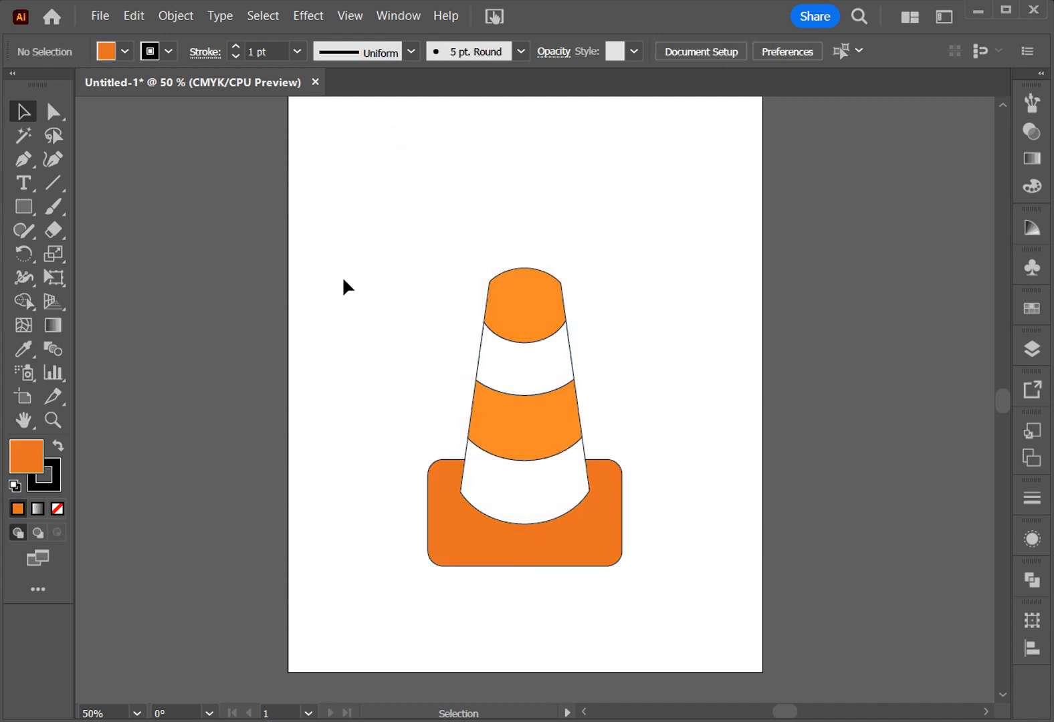
Copy the darker orange rounded rectangle and paste the copy in front.
{"action": "left_click", "coordinate": [442, 536]}
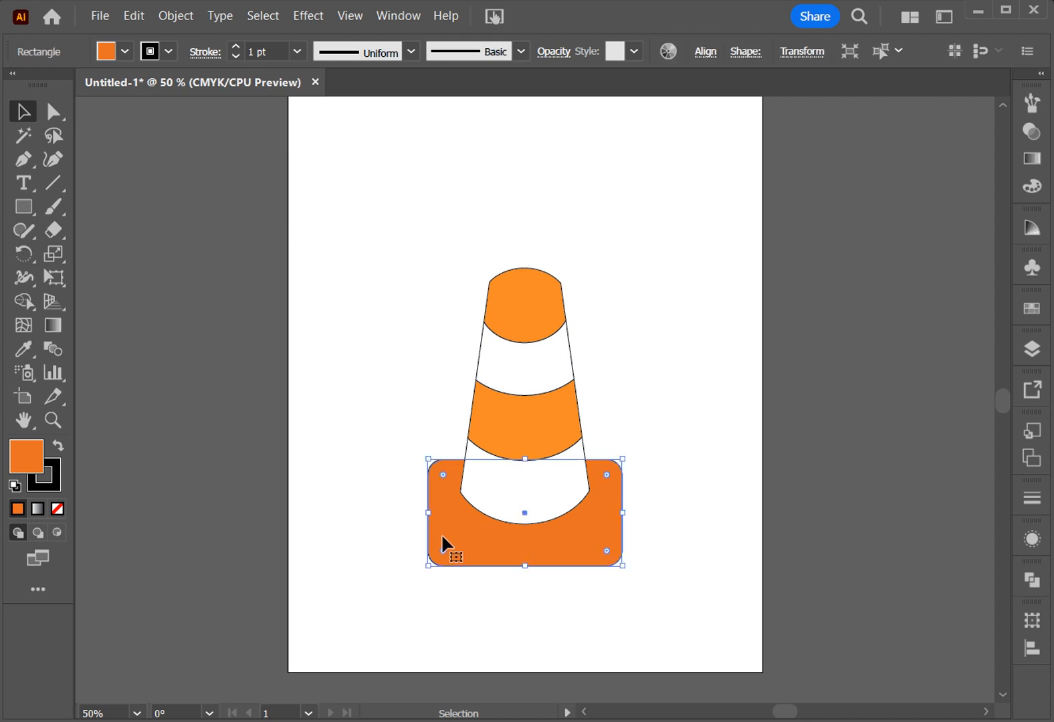
{"action": "left_click", "coordinate": [136, 16]}
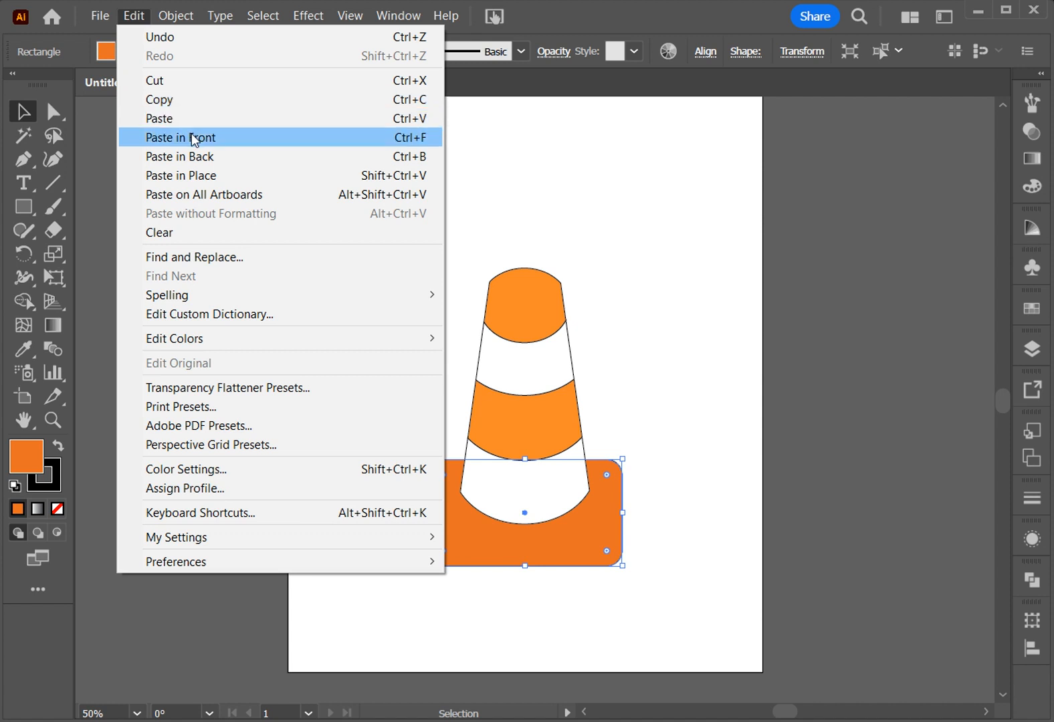
{"action": "left_click", "coordinate": [166, 99]}
{"action": "left_click", "coordinate": [134, 16]}
{"action": "left_click", "coordinate": [195, 139]}
Nudge the pasted front rectangle slightly straight down from the original, and deselect it.
{"action": "key", "text": "Down"}
{"action": "key", "text": "Down"}
{"action": "key", "text": "Down"}
{"action": "key", "text": "Down"}
{"action": "key", "text": "Down"}
{"action": "key", "text": "Down"}
{"action": "key", "text": "Down"}
{"action": "key", "text": "Down"}
{"action": "key", "text": "Down"}
{"action": "key", "text": "Down"}
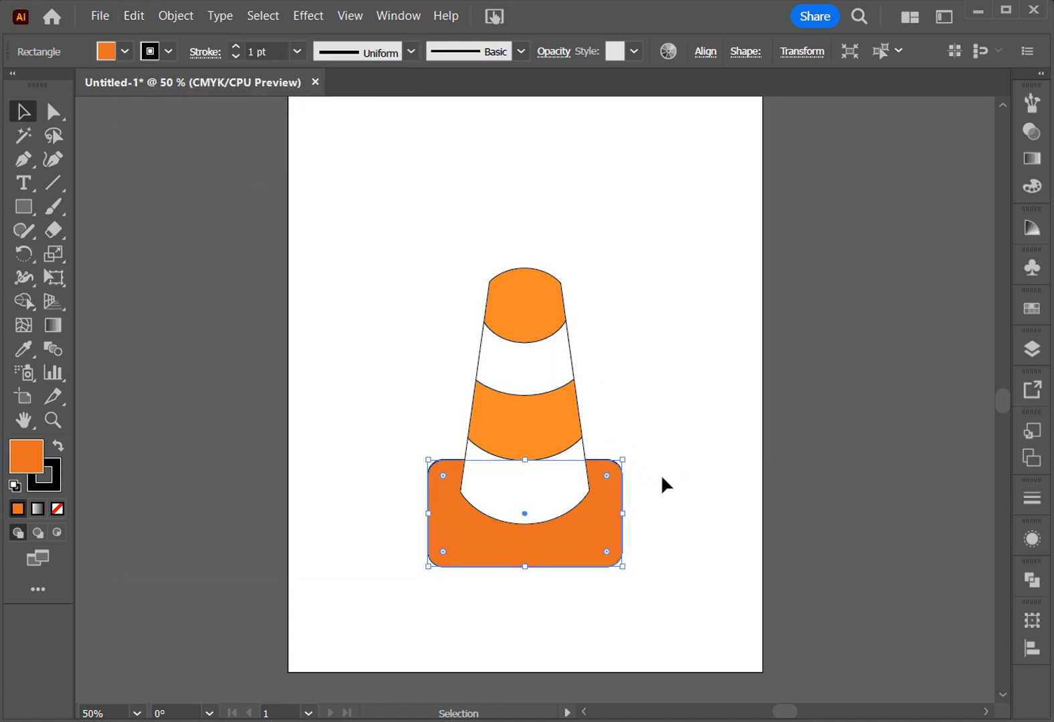
{"action": "key", "text": "Down"}
{"action": "key", "text": "Down"}
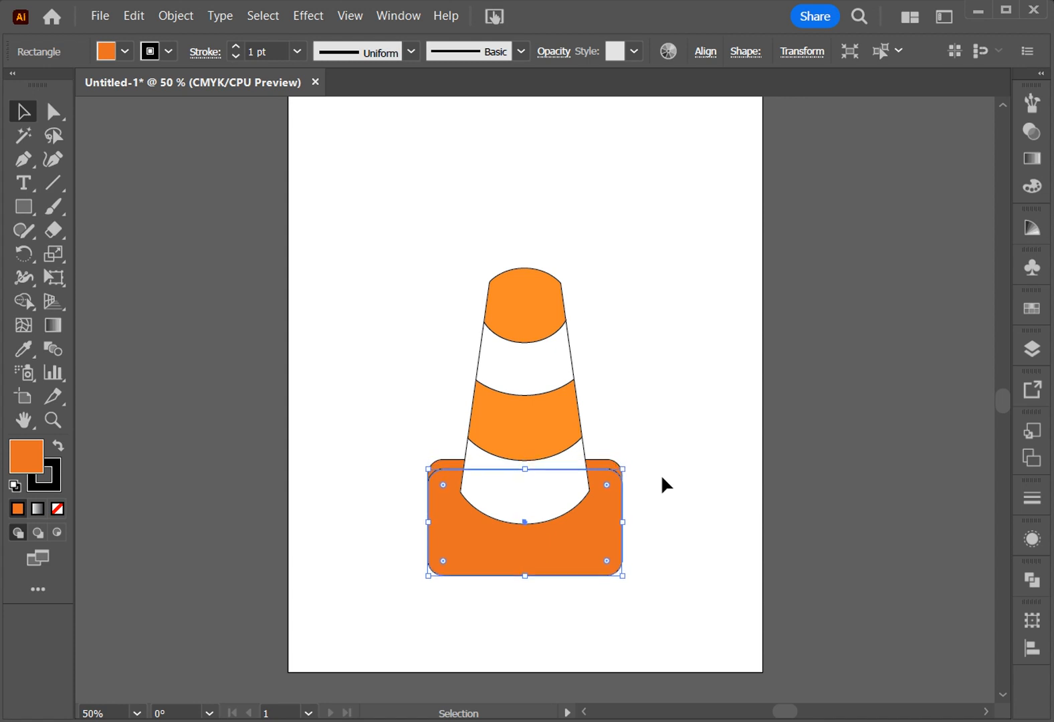
{"action": "key", "text": "Up"}
{"action": "key", "text": "Up"}
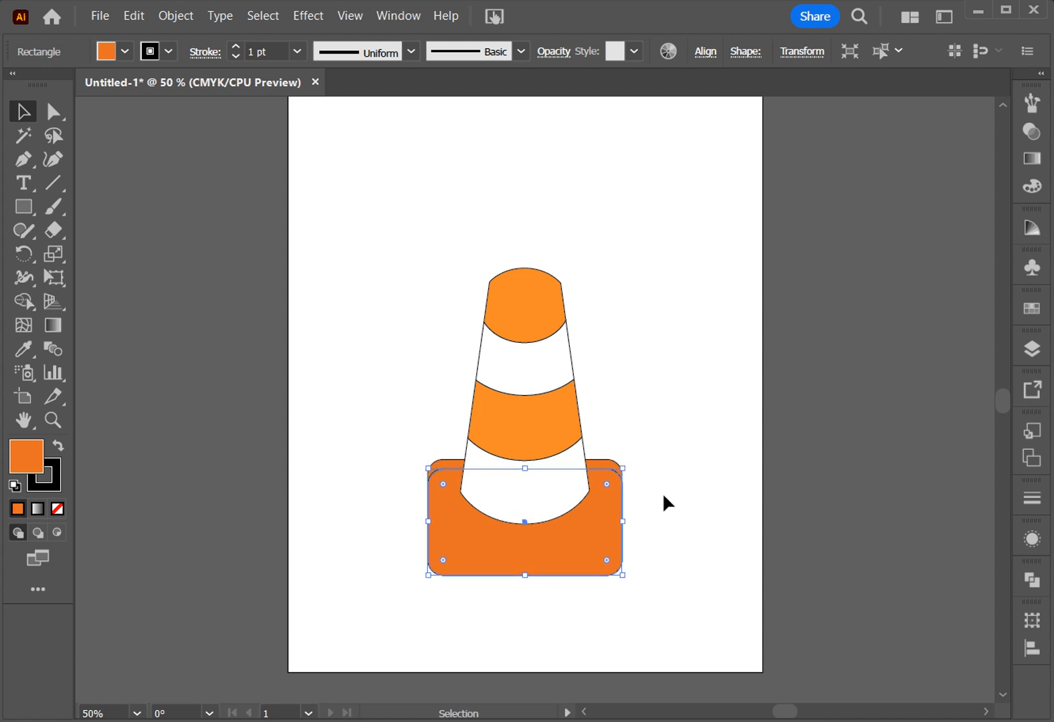
{"action": "left_click", "coordinate": [662, 493]}
Nudge the back rounded rectangle straight down until it extends below the front copy, and deselect it.
{"action": "left_click", "coordinate": [623, 466]}
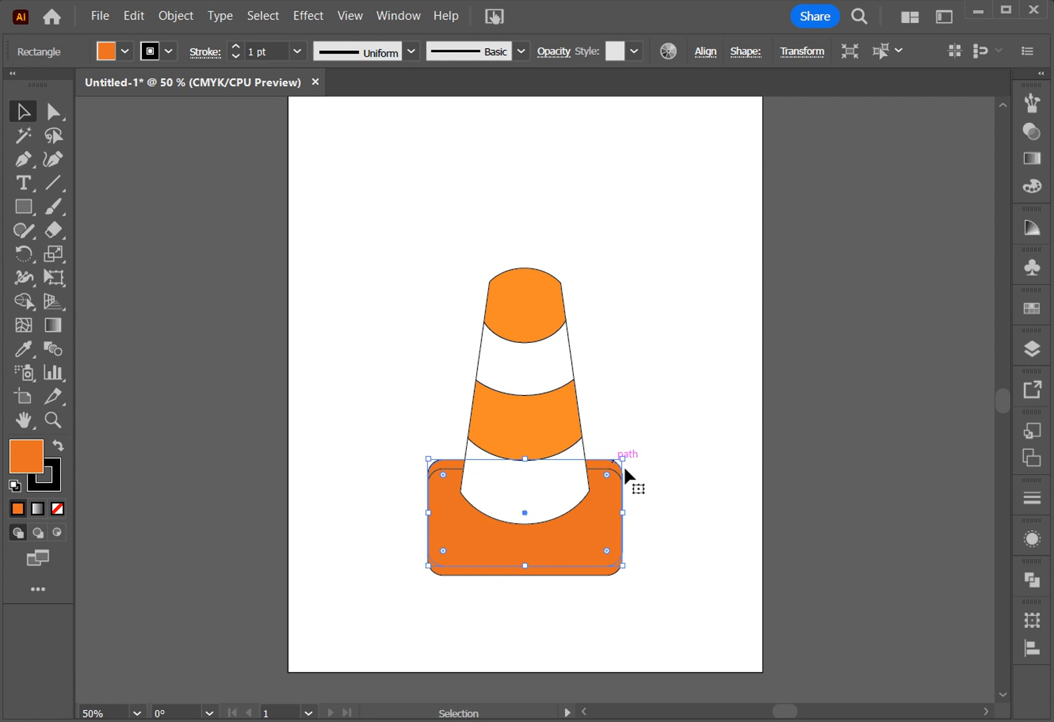
{"action": "left_click", "coordinate": [662, 519]}
{"action": "left_click", "coordinate": [568, 514]}
{"action": "key", "text": "Down"}
{"action": "key", "text": "Down"}
{"action": "key", "text": "Down"}
{"action": "key", "text": "Down"}
{"action": "key", "text": "Down"}
{"action": "key", "text": "Down"}
{"action": "key", "text": "Down"}
{"action": "key", "text": "Down"}
{"action": "key", "text": "Down"}
{"action": "key", "text": "Down"}
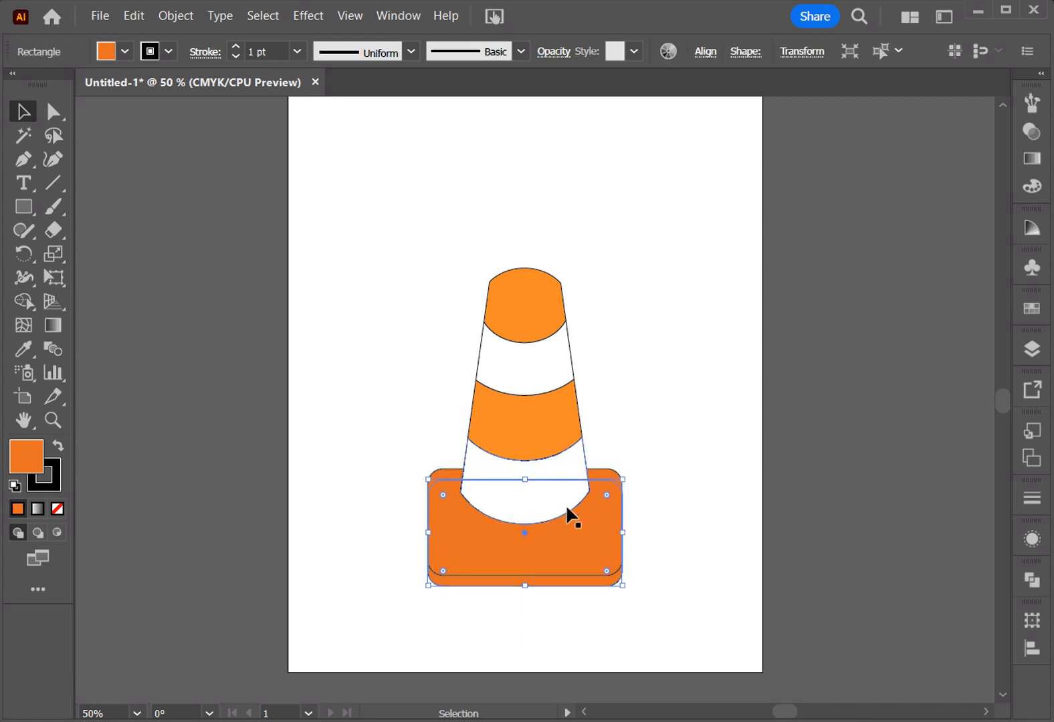
{"action": "key", "text": "Down"}
{"action": "left_click", "coordinate": [648, 444]}
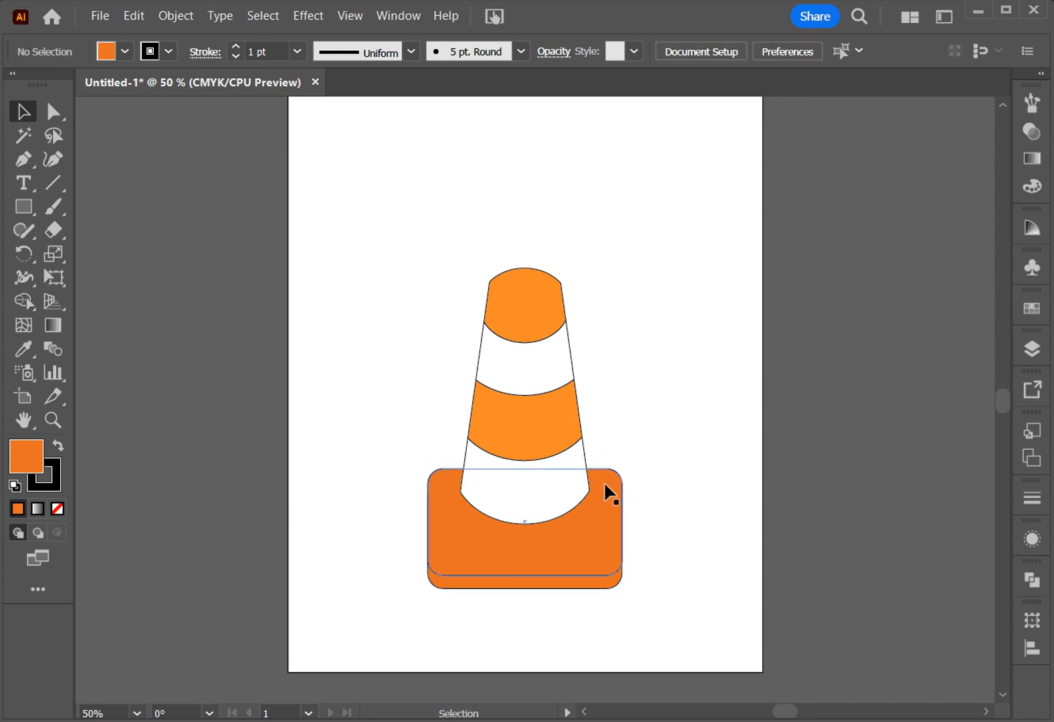
Nudge the front rounded rectangle slightly up, and deselect it.
{"action": "left_click", "coordinate": [604, 484]}
{"action": "key", "text": "Up"}
{"action": "key", "text": "Up"}
{"action": "key", "text": "Up"}
{"action": "key", "text": "Up"}
{"action": "key", "text": "Up"}
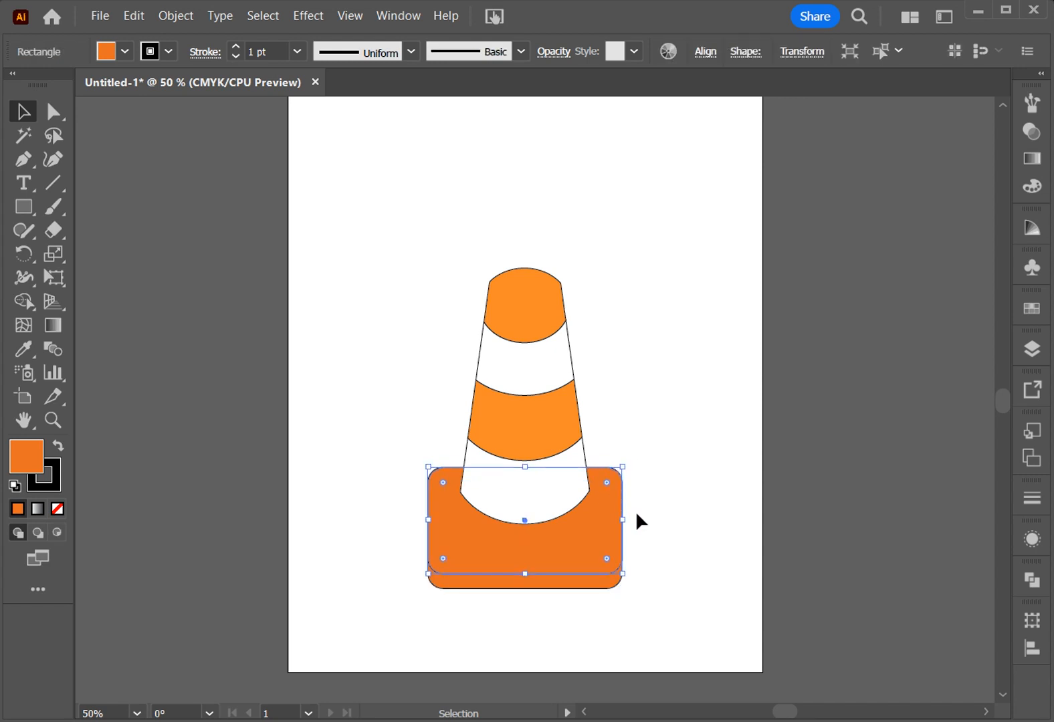
{"action": "left_click", "coordinate": [633, 574]}
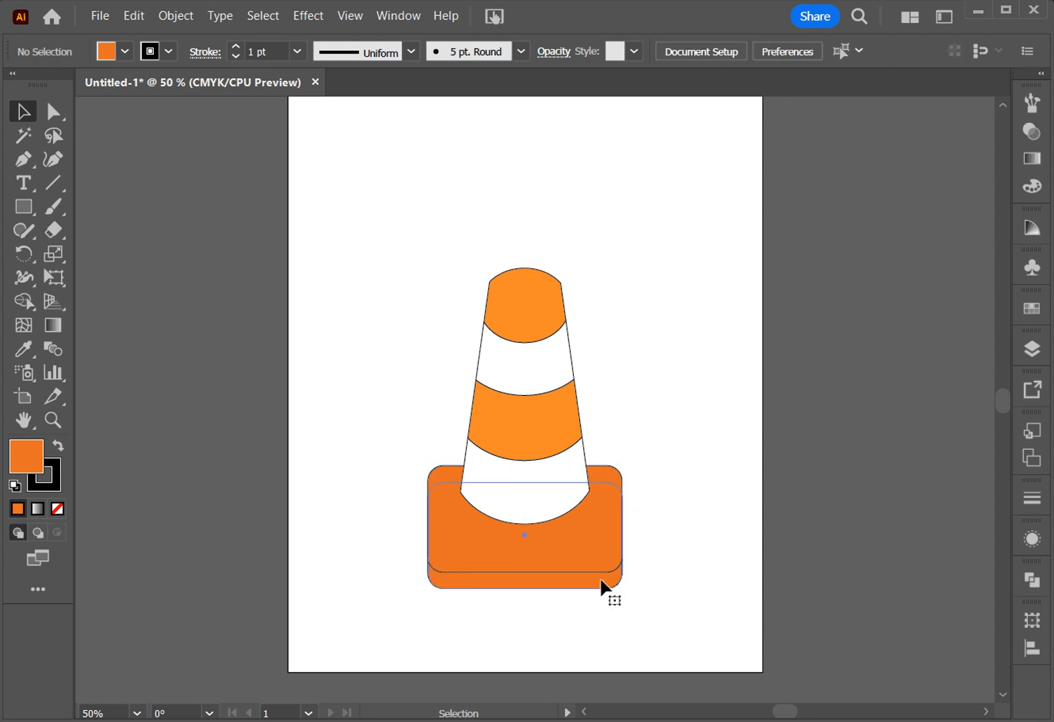
Nudge the back rounded rectangle up until only a thin strip extends below the front one, and deselect it.
{"action": "left_click", "coordinate": [604, 585]}
{"action": "key", "text": "Up"}
{"action": "key", "text": "Up"}
{"action": "key", "text": "Up"}
{"action": "key", "text": "Up"}
{"action": "key", "text": "Up"}
{"action": "key", "text": "Up"}
{"action": "key", "text": "Up"}
{"action": "key", "text": "Up"}
{"action": "key", "text": "Up"}
{"action": "key", "text": "Up"}
{"action": "key", "text": "Up"}
{"action": "key", "text": "Up"}
{"action": "key", "text": "Up"}
{"action": "key", "text": "Up"}
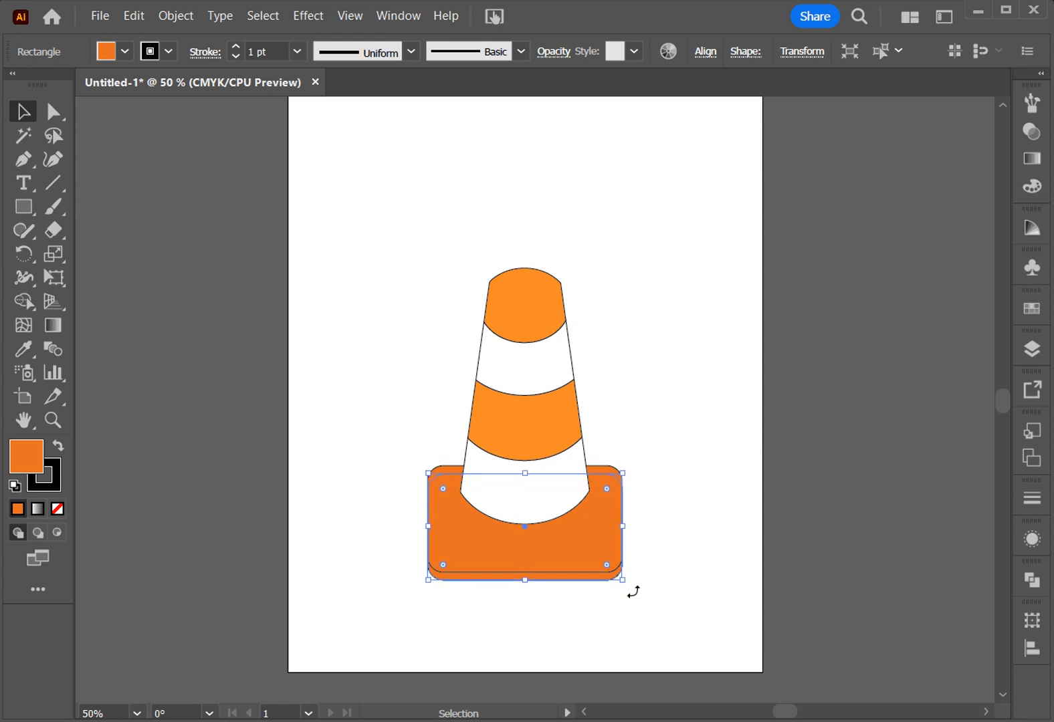
{"action": "left_click", "coordinate": [631, 588]}
Fill the front rounded rectangle with the top cone segment's lighter orange using the Eyedropper, and deselect it.
{"action": "left_click", "coordinate": [606, 546]}
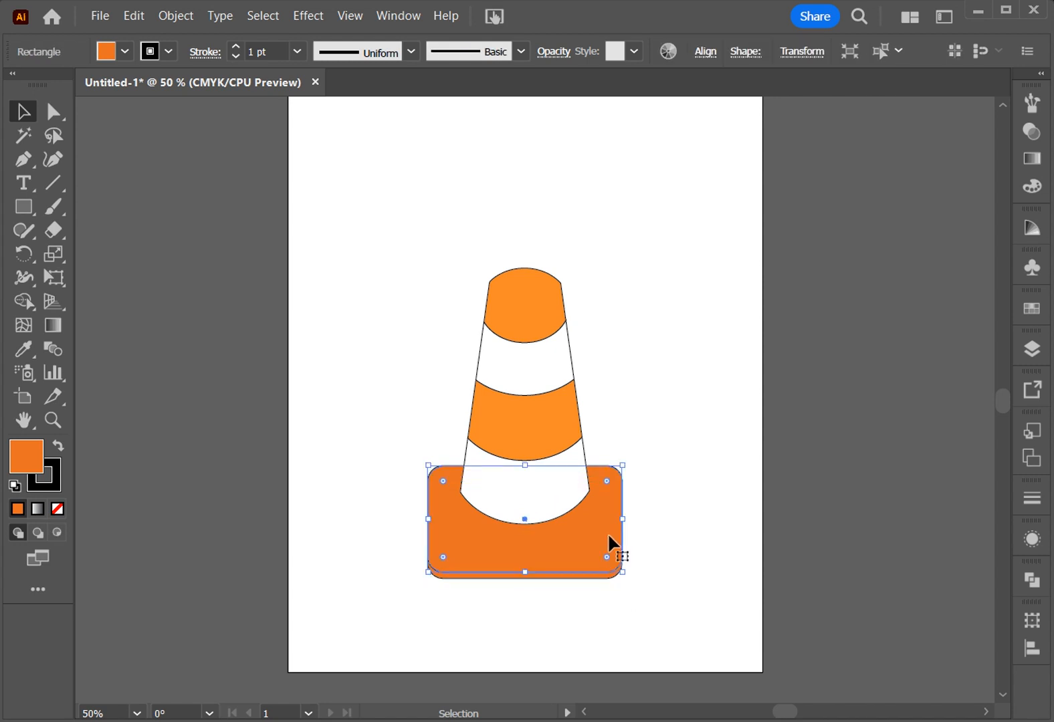
{"action": "left_click", "coordinate": [34, 346]}
{"action": "left_click", "coordinate": [523, 314]}
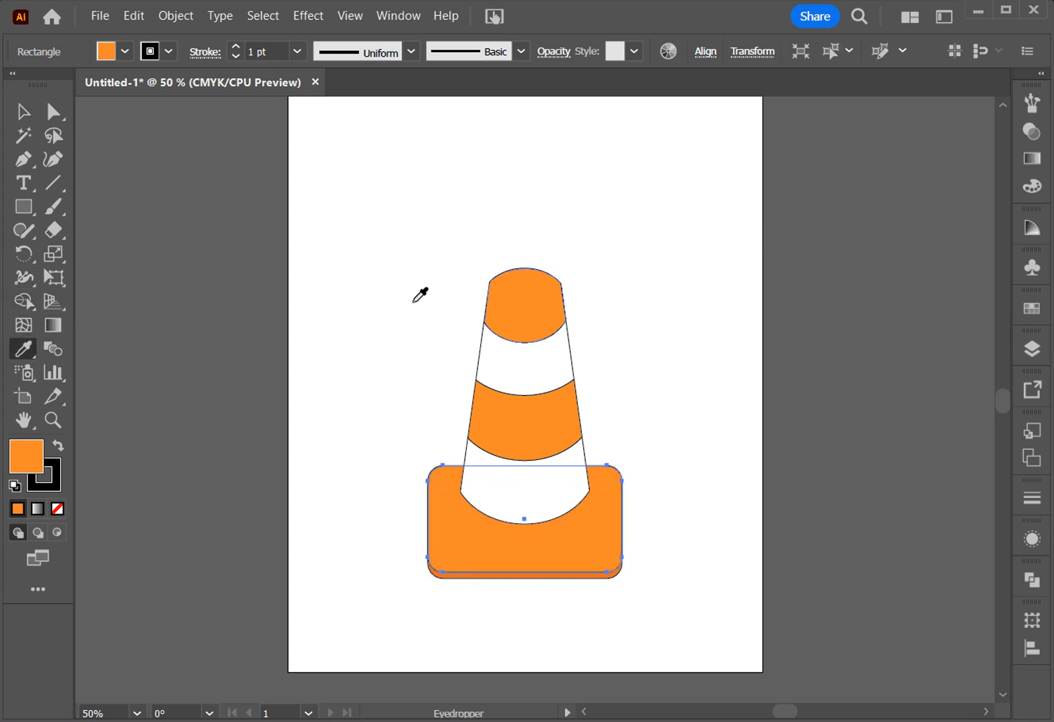
{"action": "left_click", "coordinate": [15, 113]}
{"action": "left_click", "coordinate": [541, 234]}
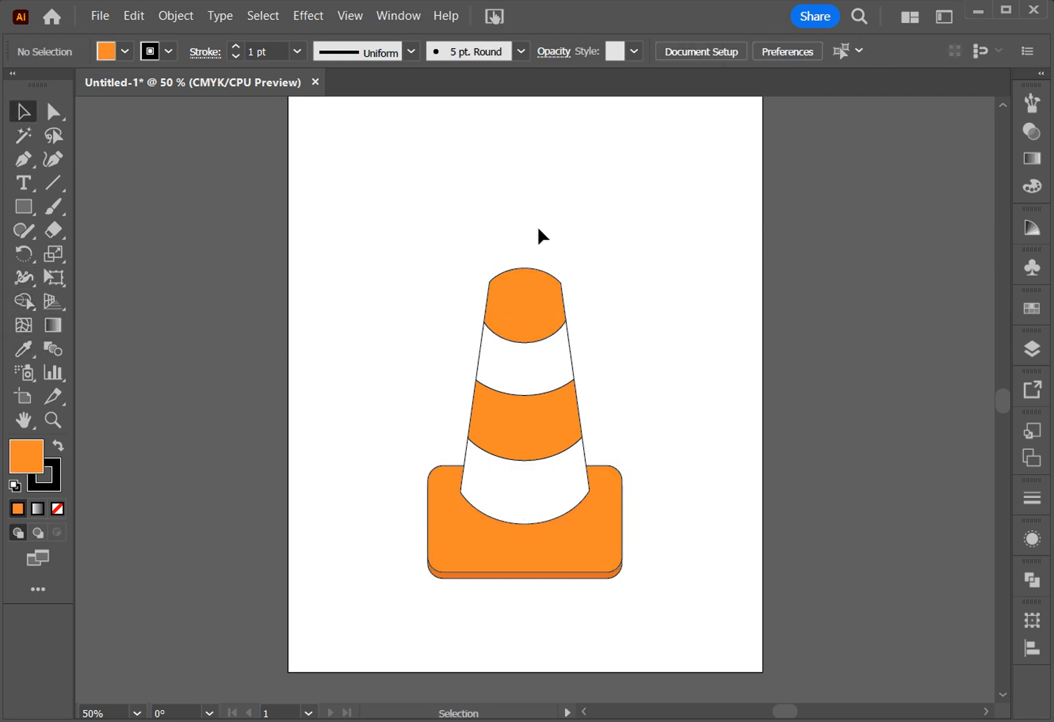
Nudge the back rounded rectangle slightly up to thin the darker strip along the base's lower edge, and deselect it.
{"action": "left_click", "coordinate": [597, 574]}
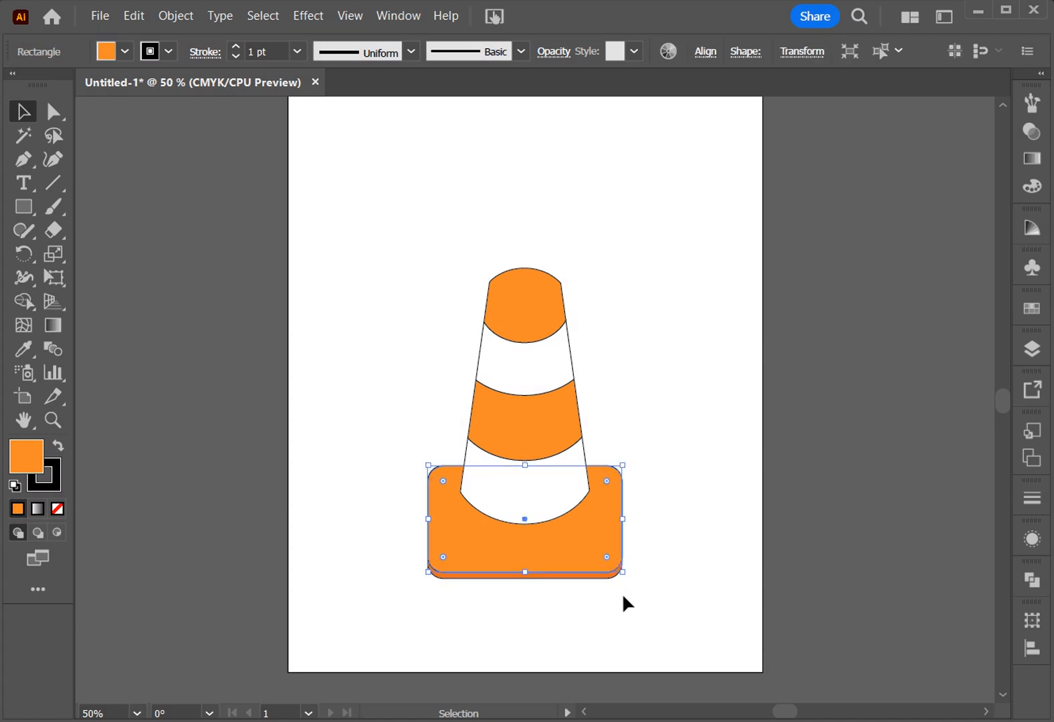
{"action": "left_click", "coordinate": [623, 595]}
{"action": "left_click", "coordinate": [553, 576]}
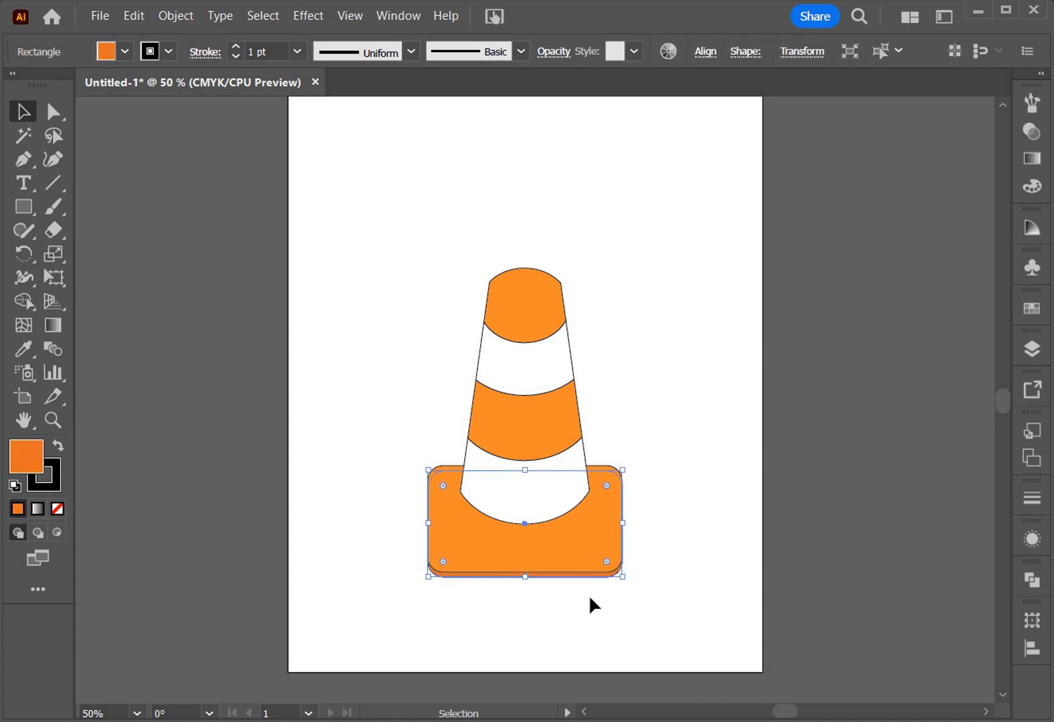
{"action": "left_click", "coordinate": [589, 595]}
Remove the stroke from all the cone segments and both base rectangles by setting it to None, and deselect them.
{"action": "left_click_drag", "start_coordinate": [384, 267], "coordinate": [653, 592]}
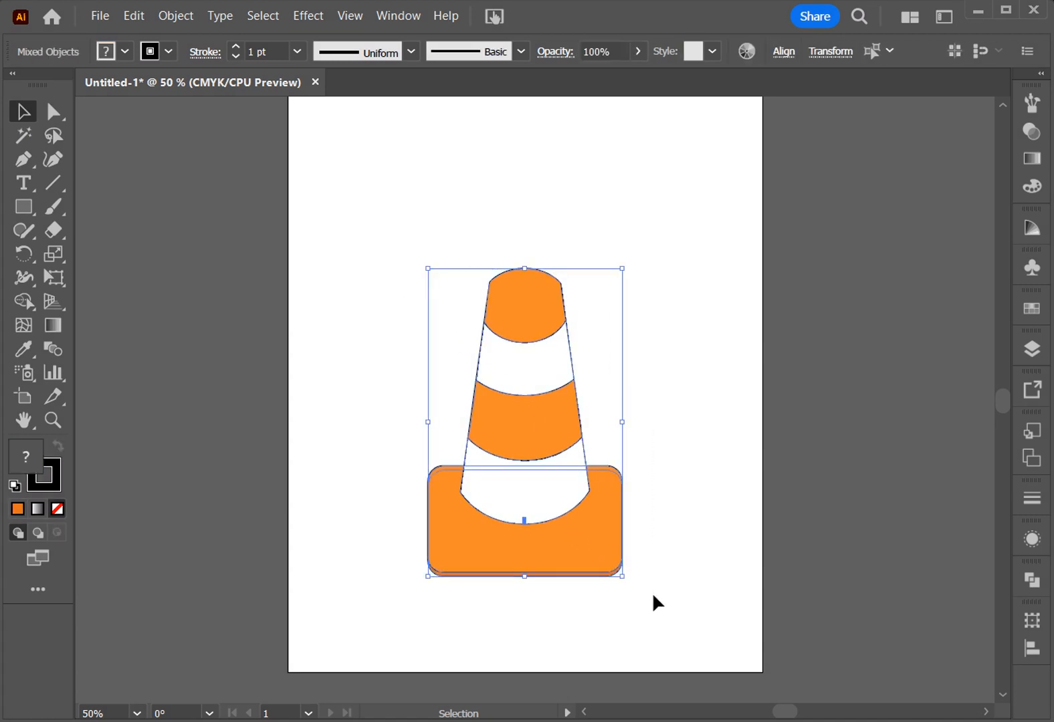
{"action": "left_click", "coordinate": [168, 52]}
{"action": "left_click", "coordinate": [11, 85]}
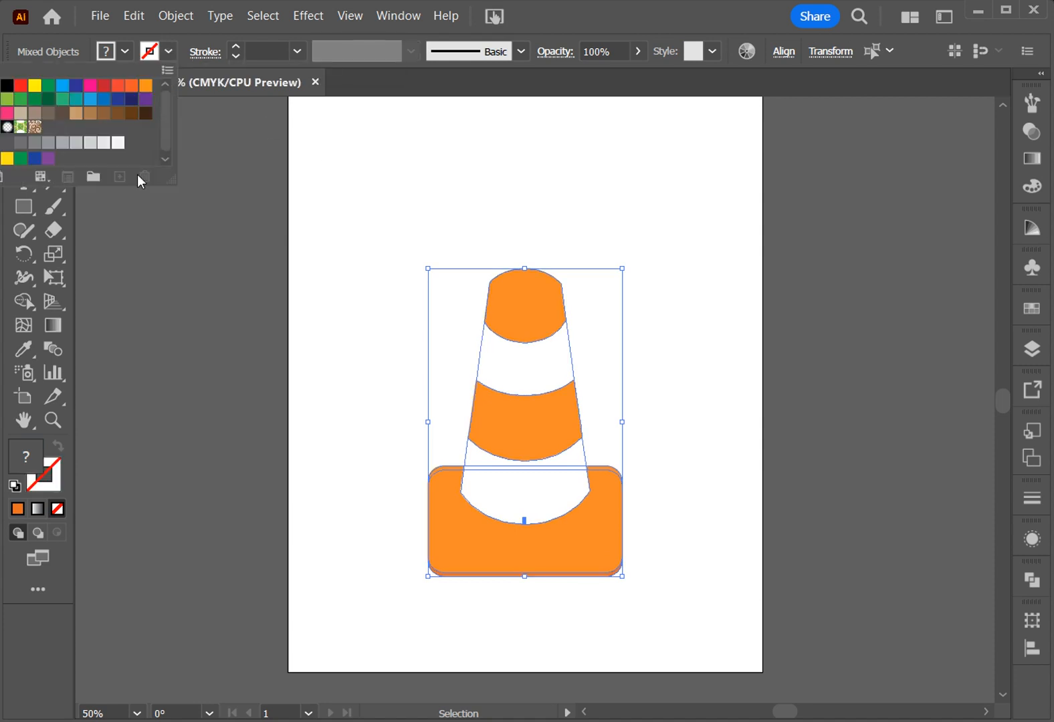
{"action": "left_click", "coordinate": [301, 205]}
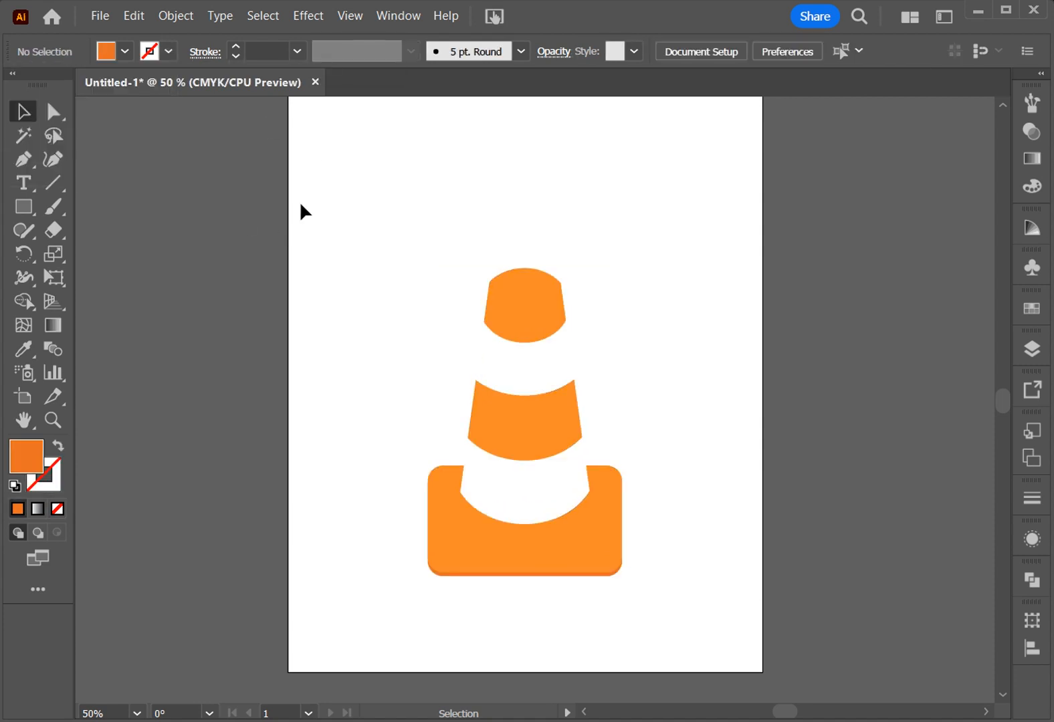
Group all the cone segments and both base rectangles into one object, and deselect it.
{"action": "left_click_drag", "start_coordinate": [355, 243], "coordinate": [660, 606]}
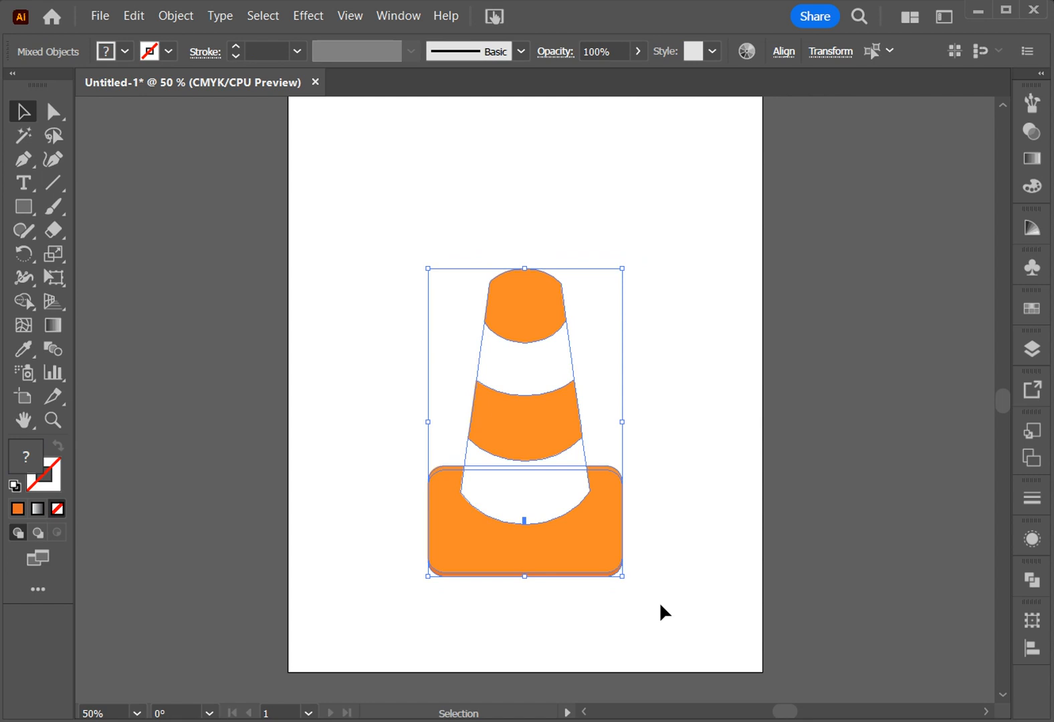
{"action": "right_click", "coordinate": [529, 359]}
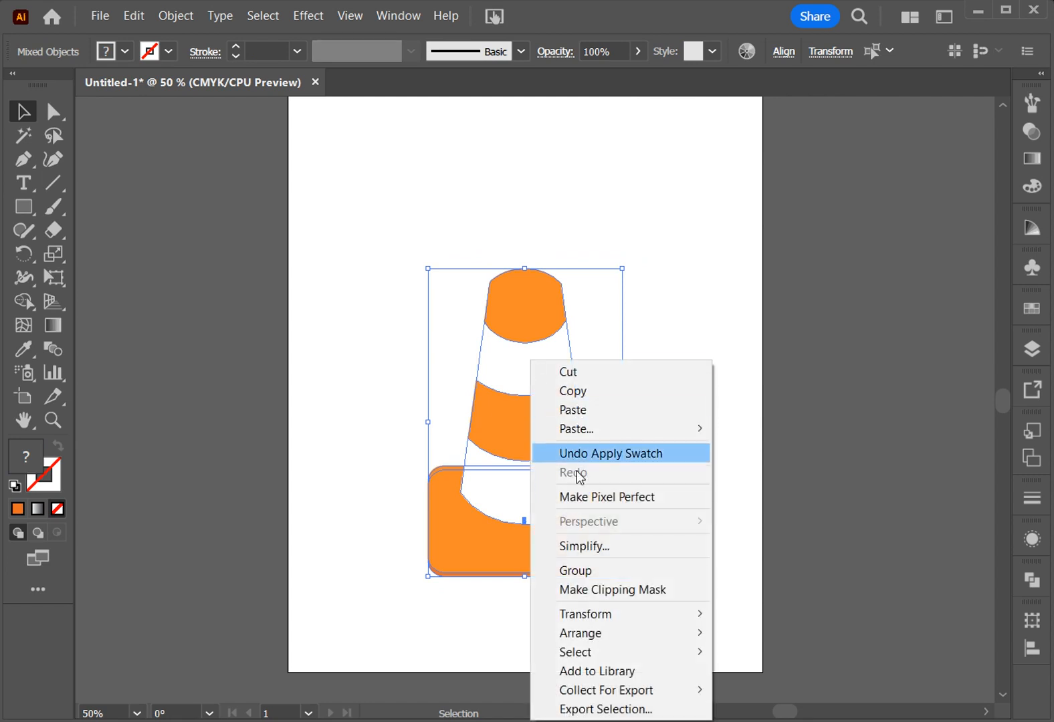
{"action": "left_click", "coordinate": [590, 570]}
{"action": "left_click", "coordinate": [660, 494]}
Stretch the grouped traffic cone wider on both sides while keeping its height, and deselect it.
{"action": "left_click_drag", "start_coordinate": [388, 299], "coordinate": [659, 501]}
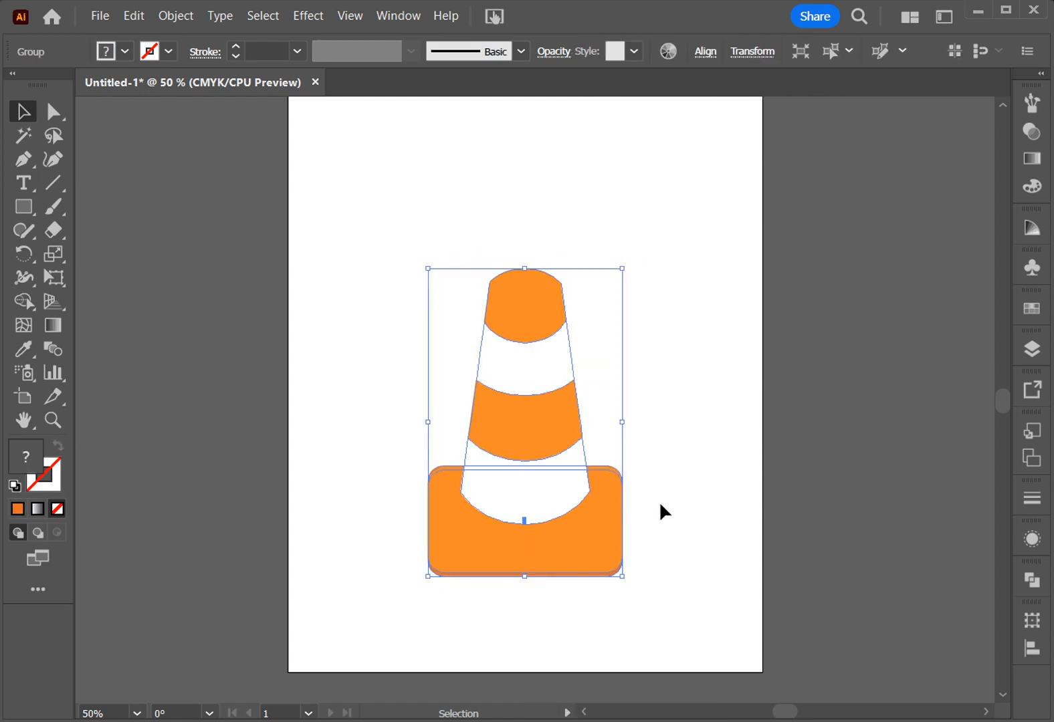
{"action": "left_click_drag", "start_coordinate": [626, 423], "coordinate": [646, 424]}
{"action": "left_click_drag", "start_coordinate": [428, 424], "coordinate": [412, 420]}
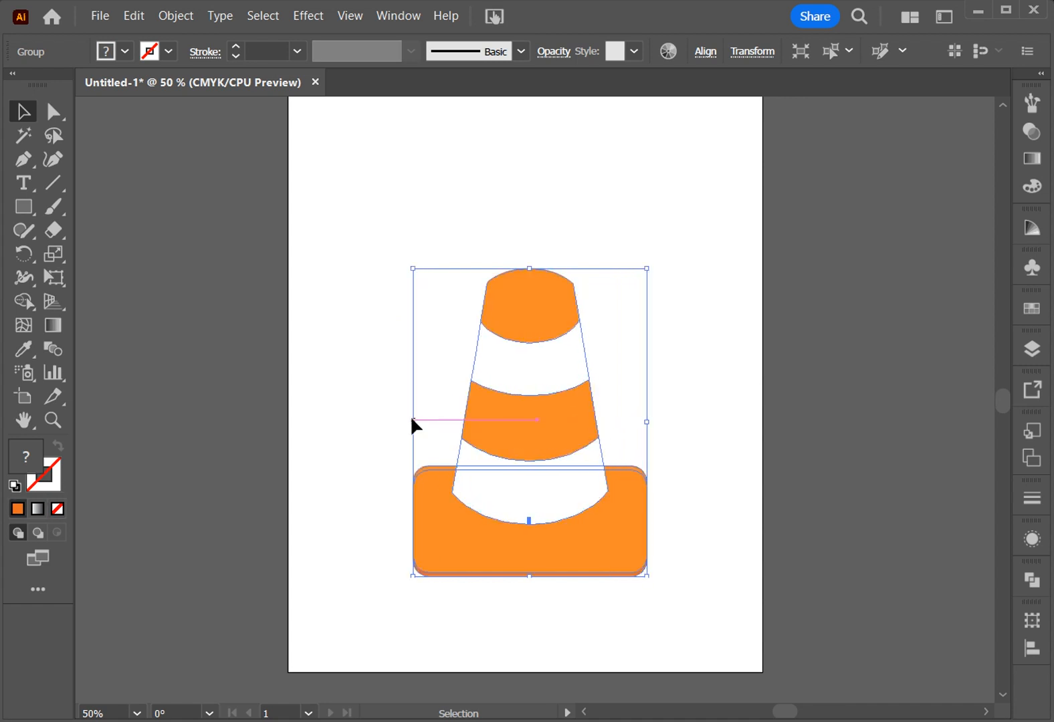
{"action": "left_click", "coordinate": [726, 432]}
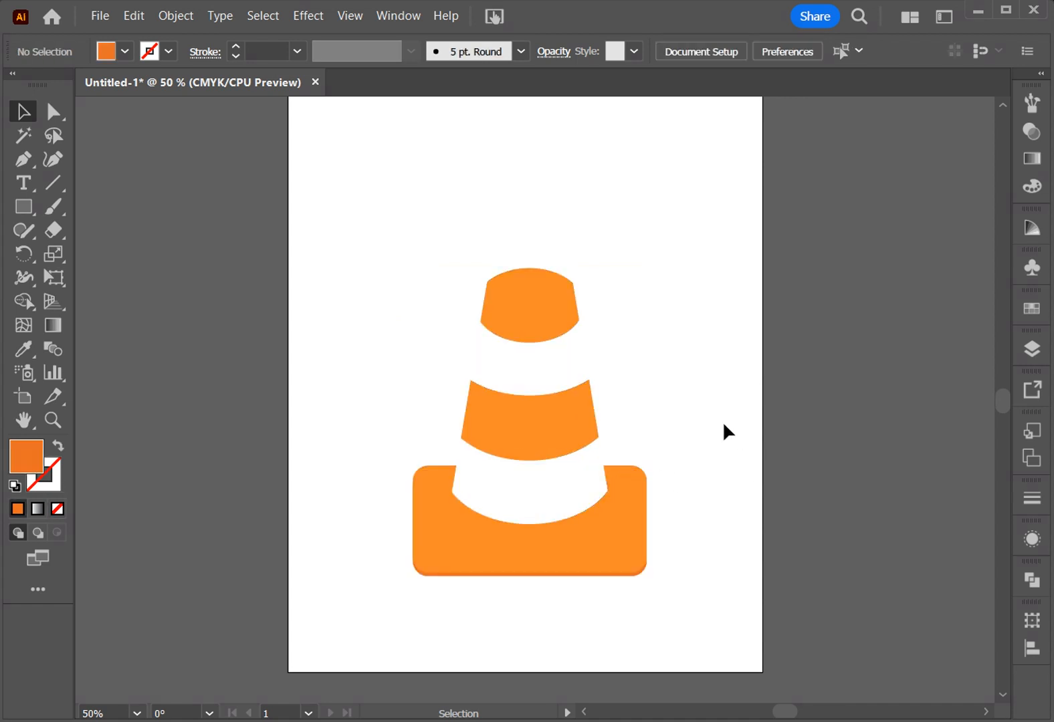